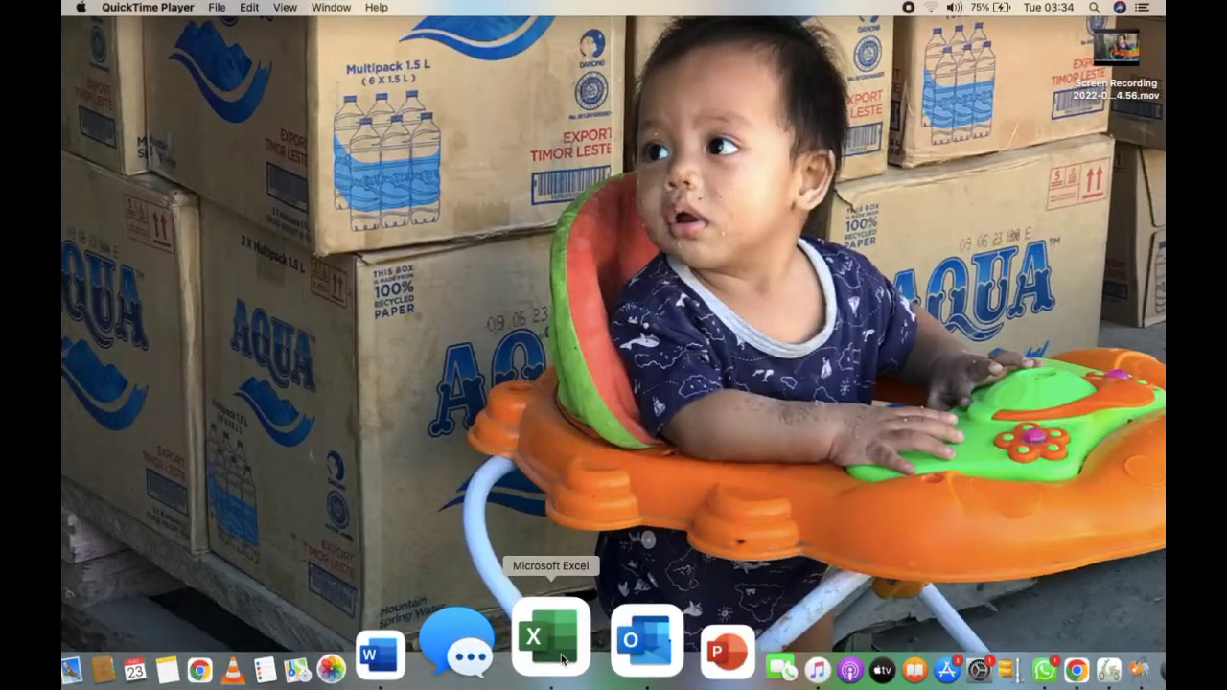
# - Launch Excel and start a new blank workbook from the template gallery
pyautogui.click(564, 659)
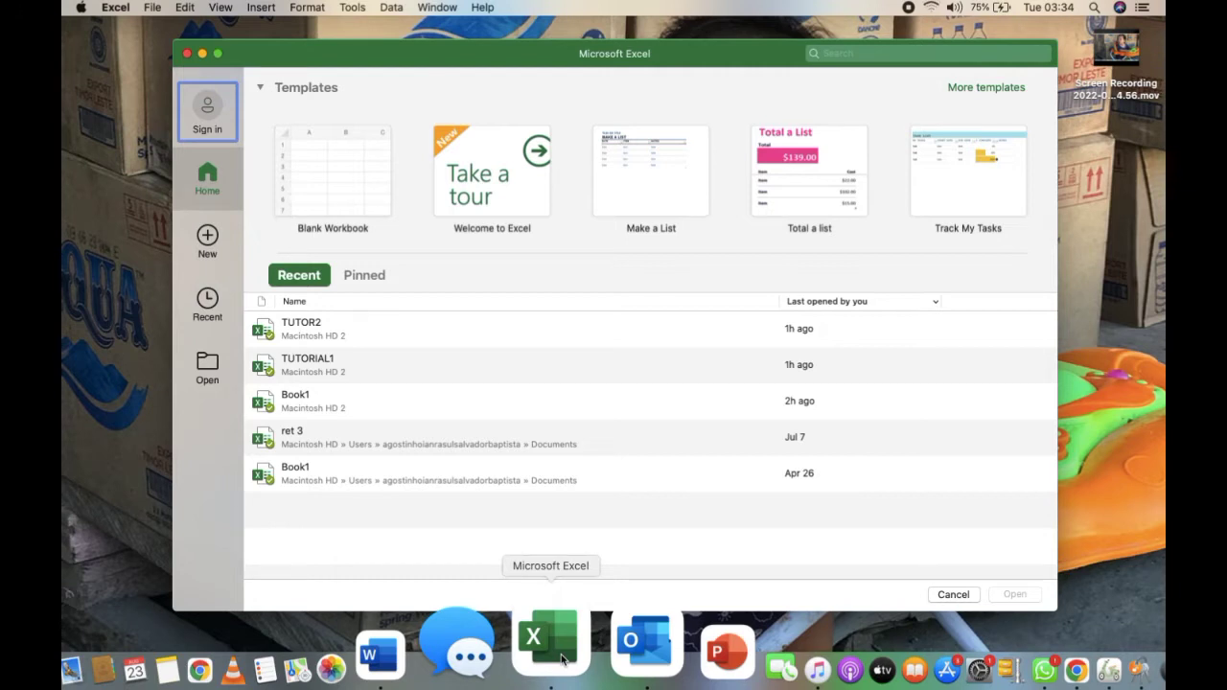
pyautogui.click(332, 175)
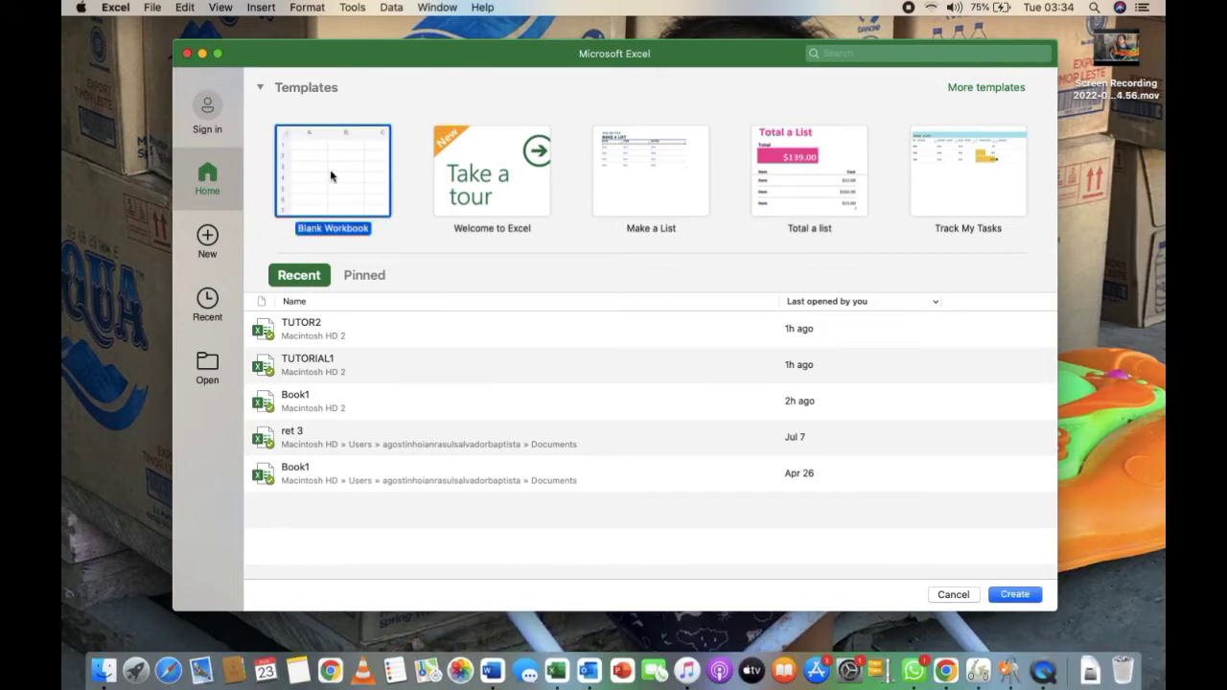
# - Rename the first sheet to LISTA PRODUTU
pyautogui.press('super+q')
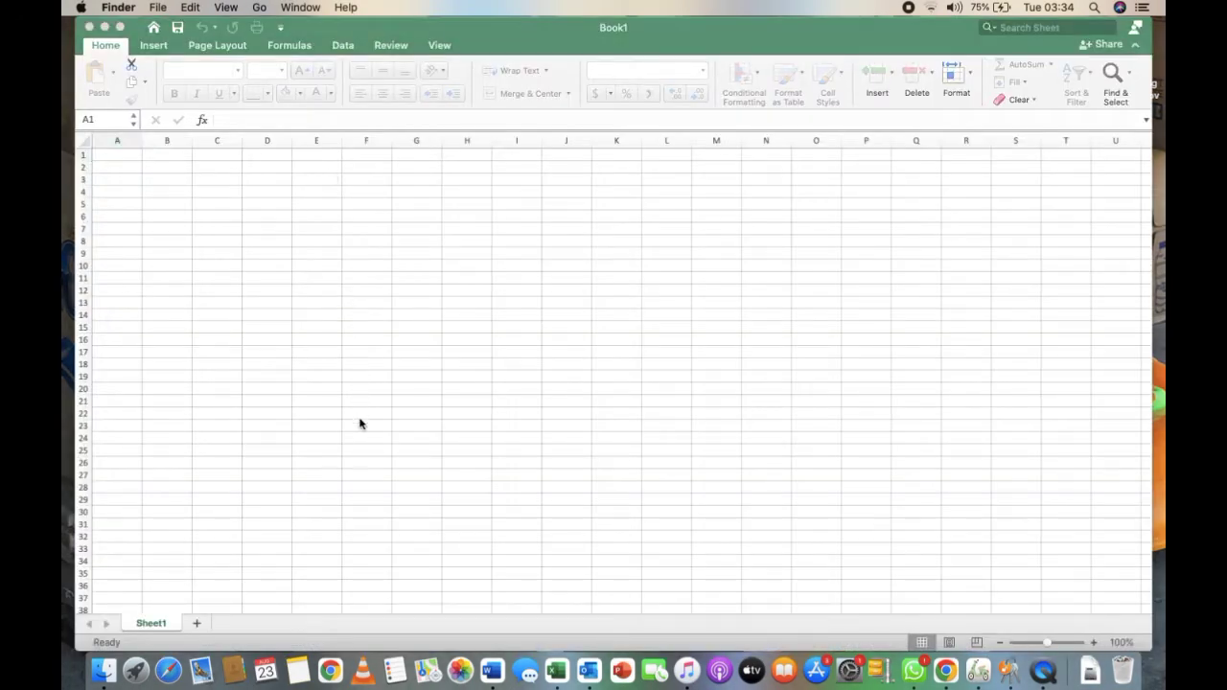
pyautogui.doubleClick(153, 628)
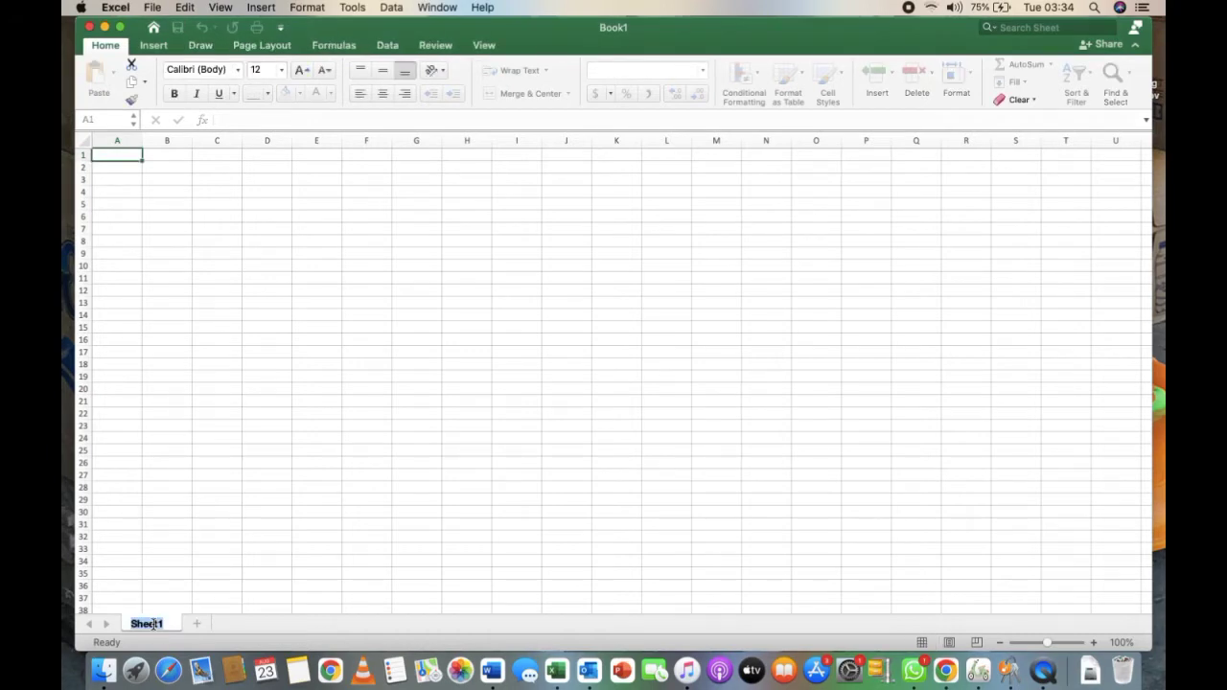
pyautogui.write('LISTA P')
pyautogui.write('RODUTU')
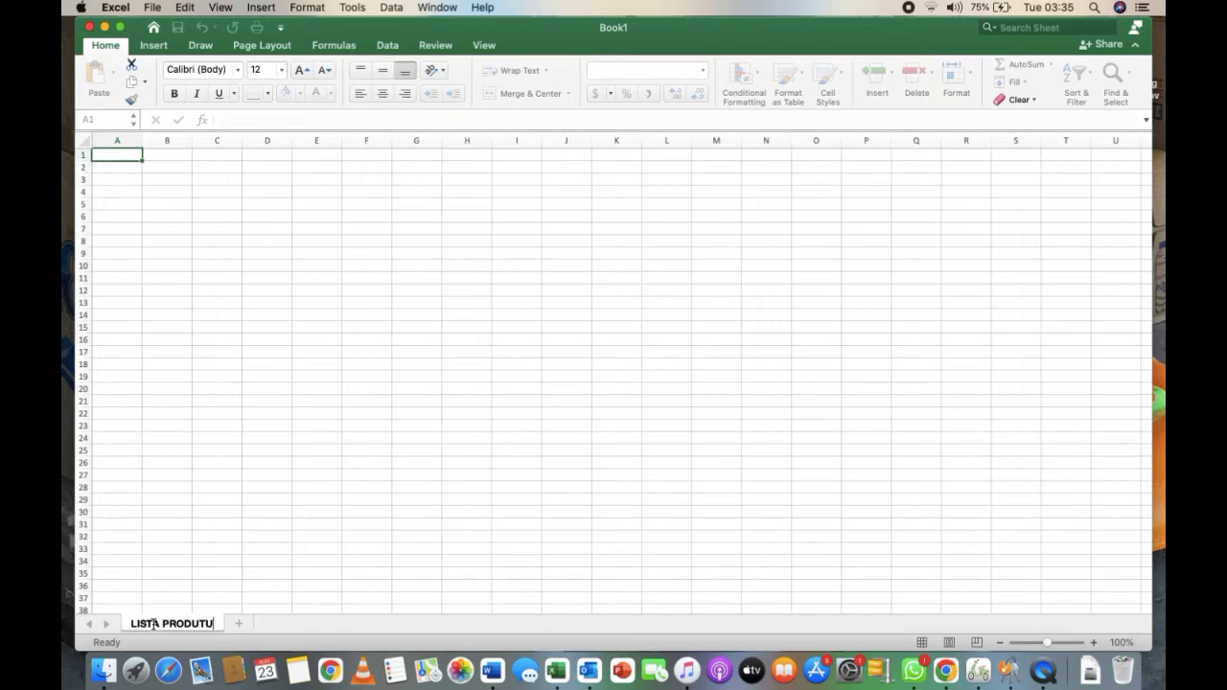
# - Add two more sheets named PRODUTU TAMA and PRODUTU SAI
pyautogui.click(240, 623)
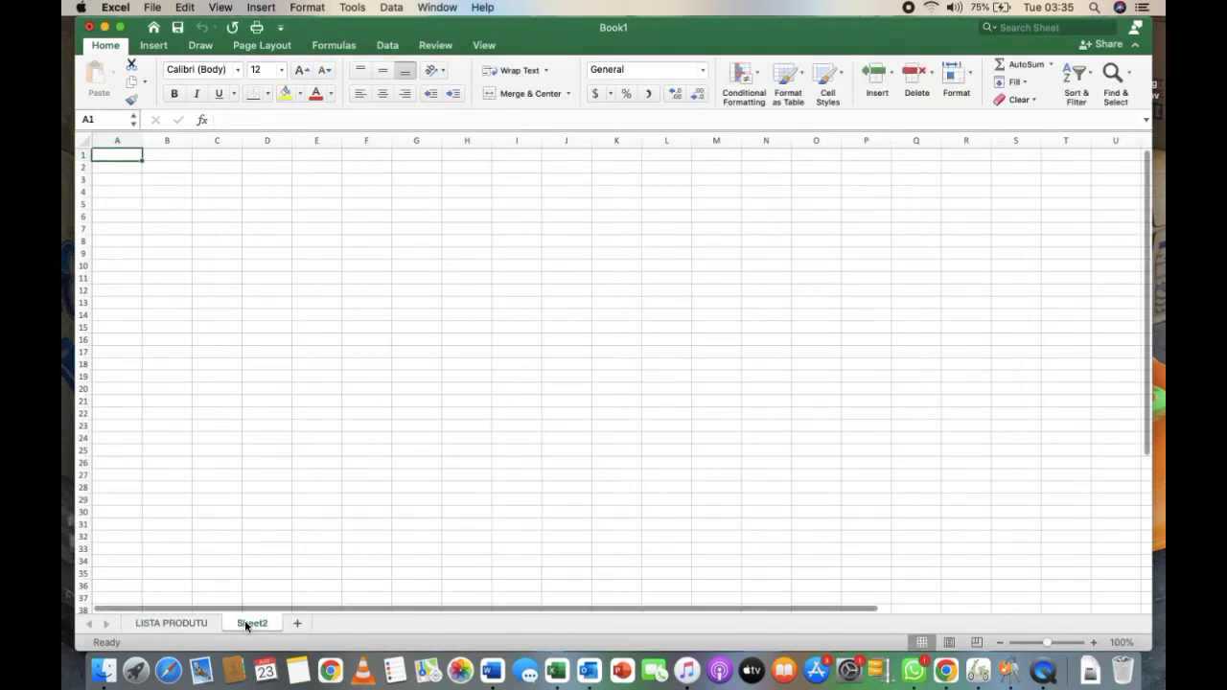
pyautogui.doubleClick(244, 621)
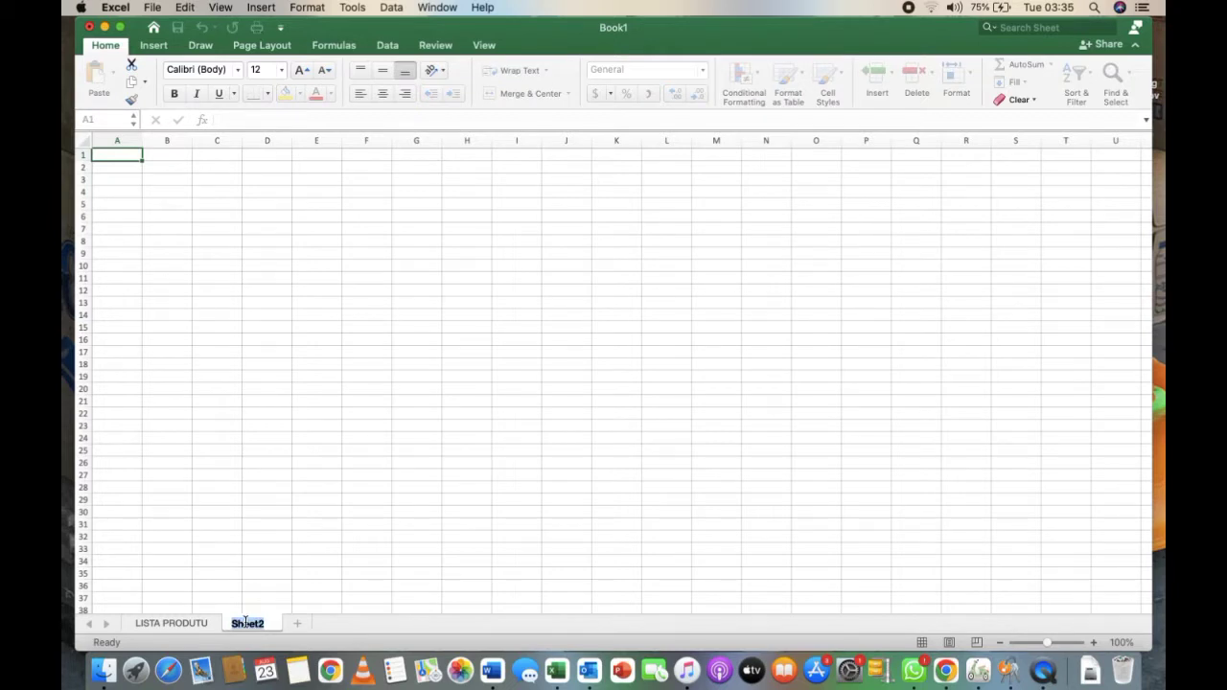
pyautogui.write('PRO')
pyautogui.write('DUTU')
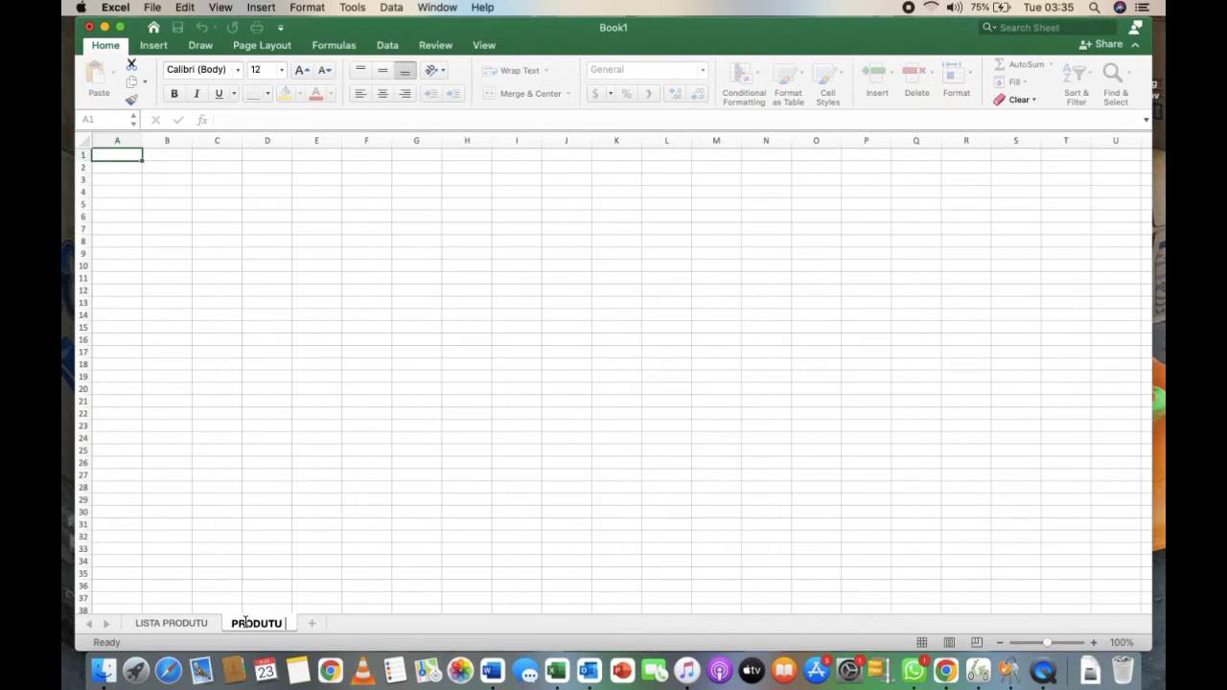
pyautogui.write(' TAMA')
pyautogui.press('Return')
pyautogui.click(334, 623)
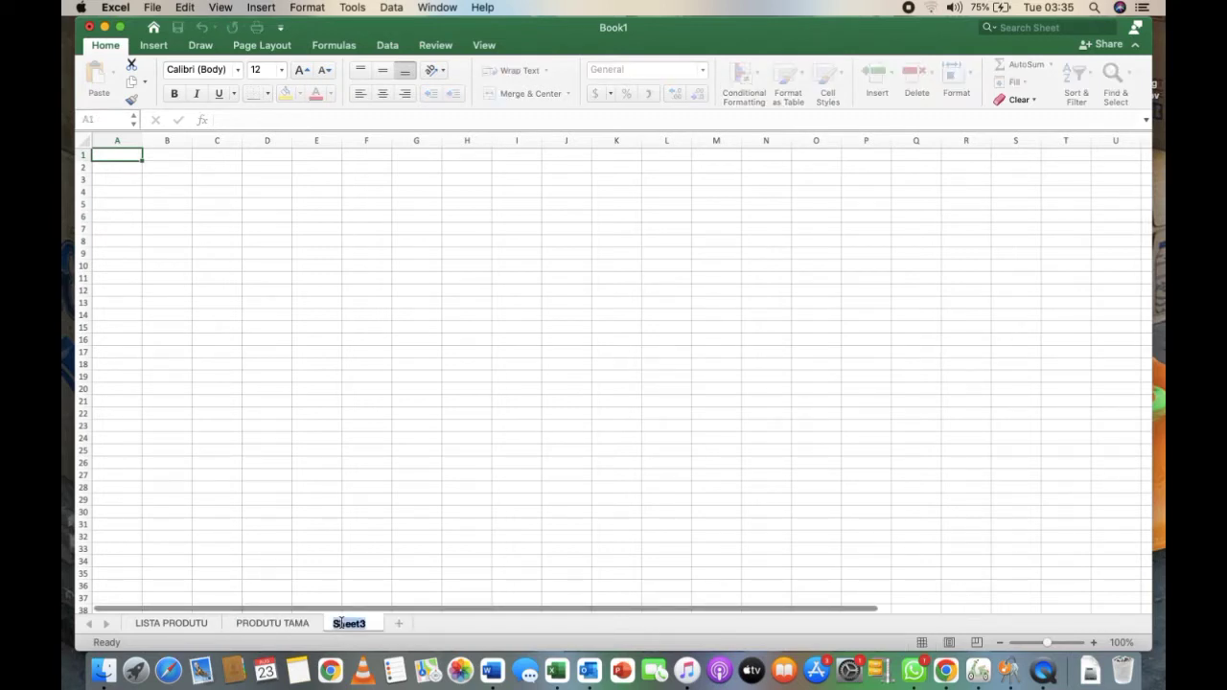
pyautogui.write('PRODUTU ')
pyautogui.write('SAI')
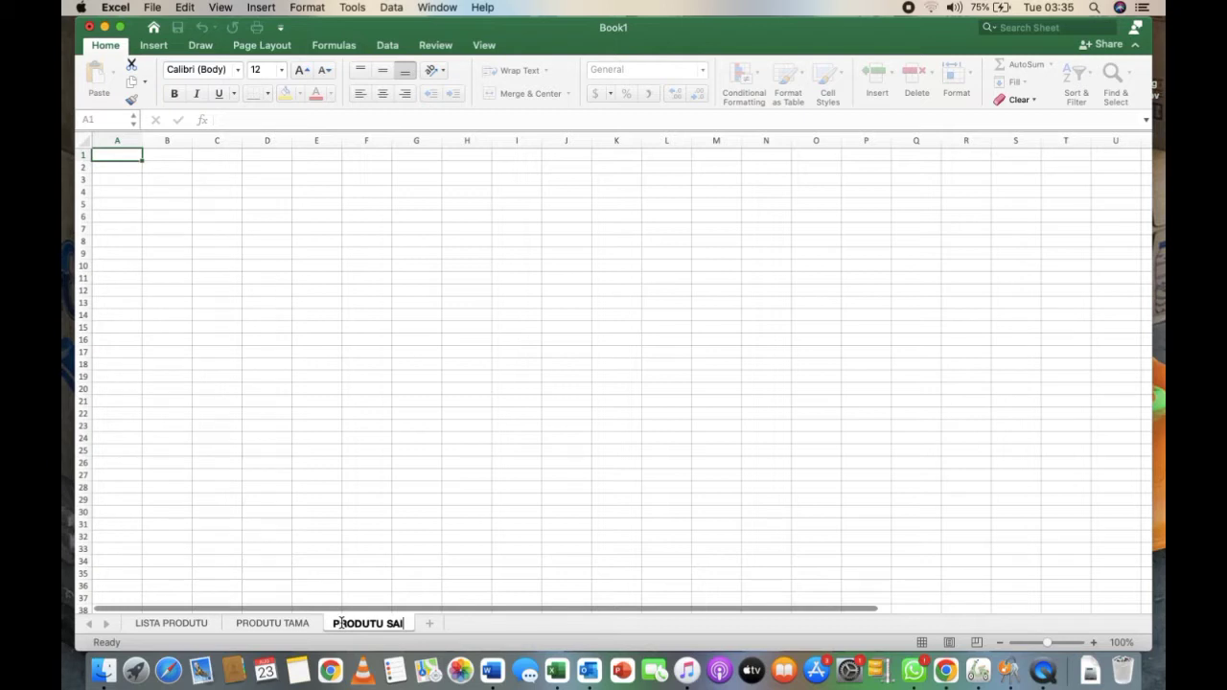
# - On LISTA PRODUTU, enter KODE PRODUTU and PRODUTU NIA NARAN in A3 and B3
pyautogui.click(166, 623)
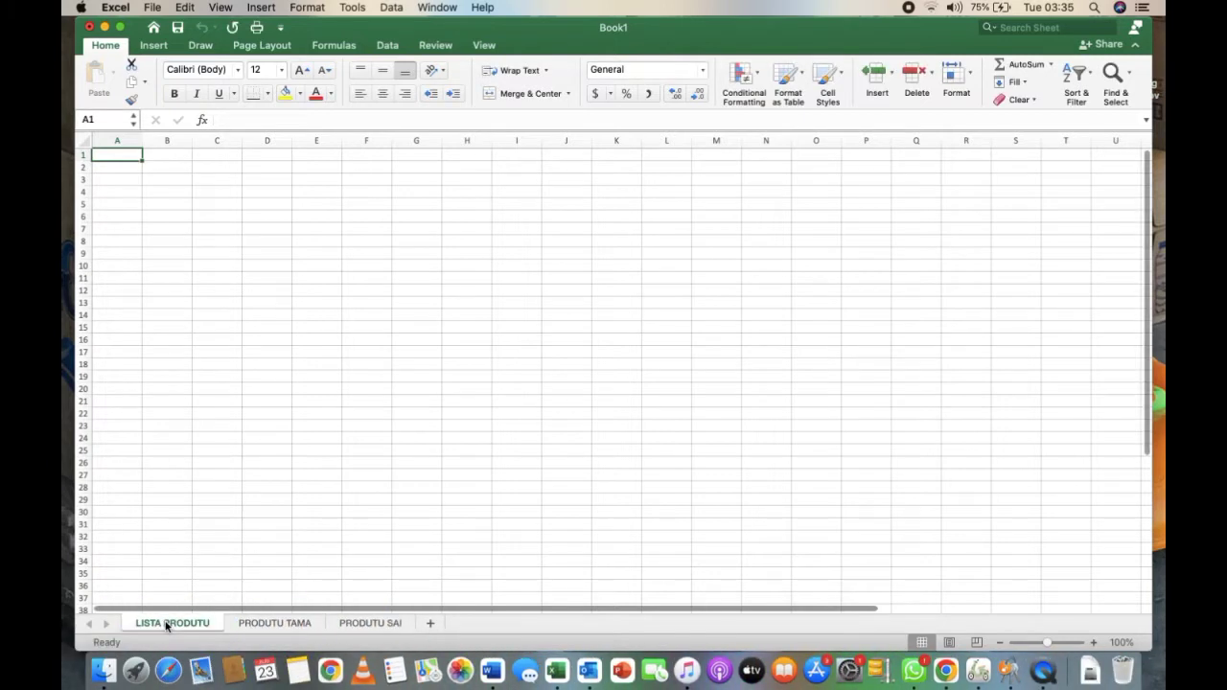
pyautogui.click(110, 182)
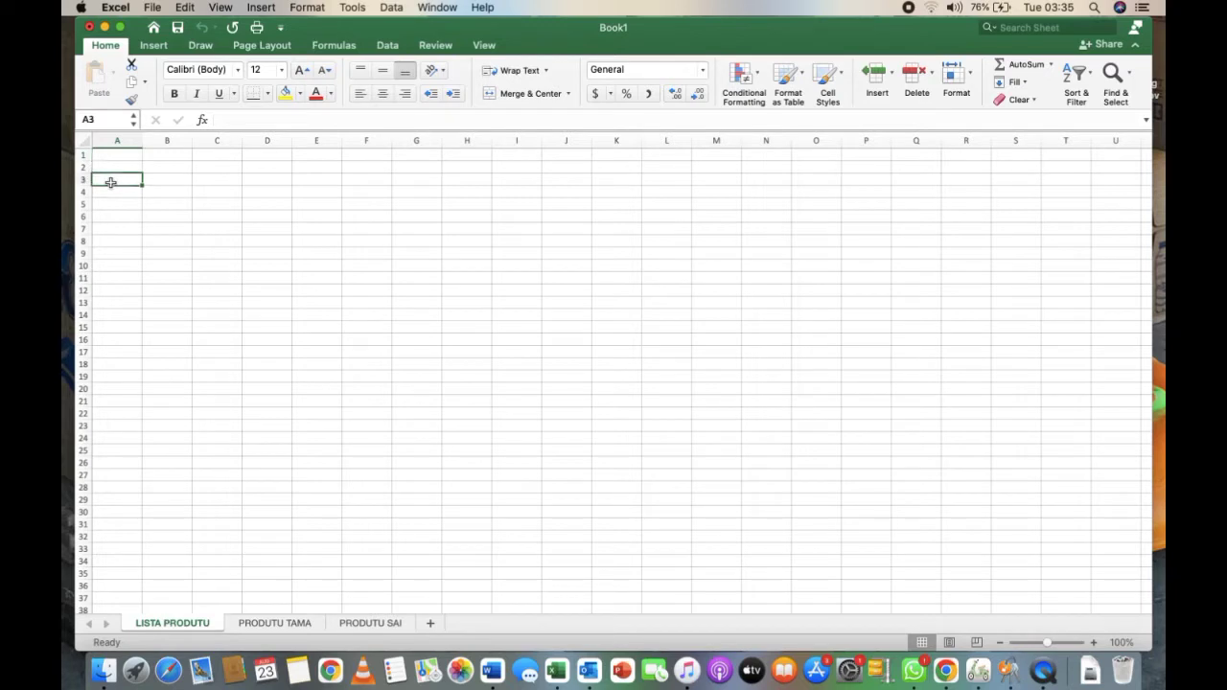
pyautogui.write('K')
pyautogui.write('ODE PR')
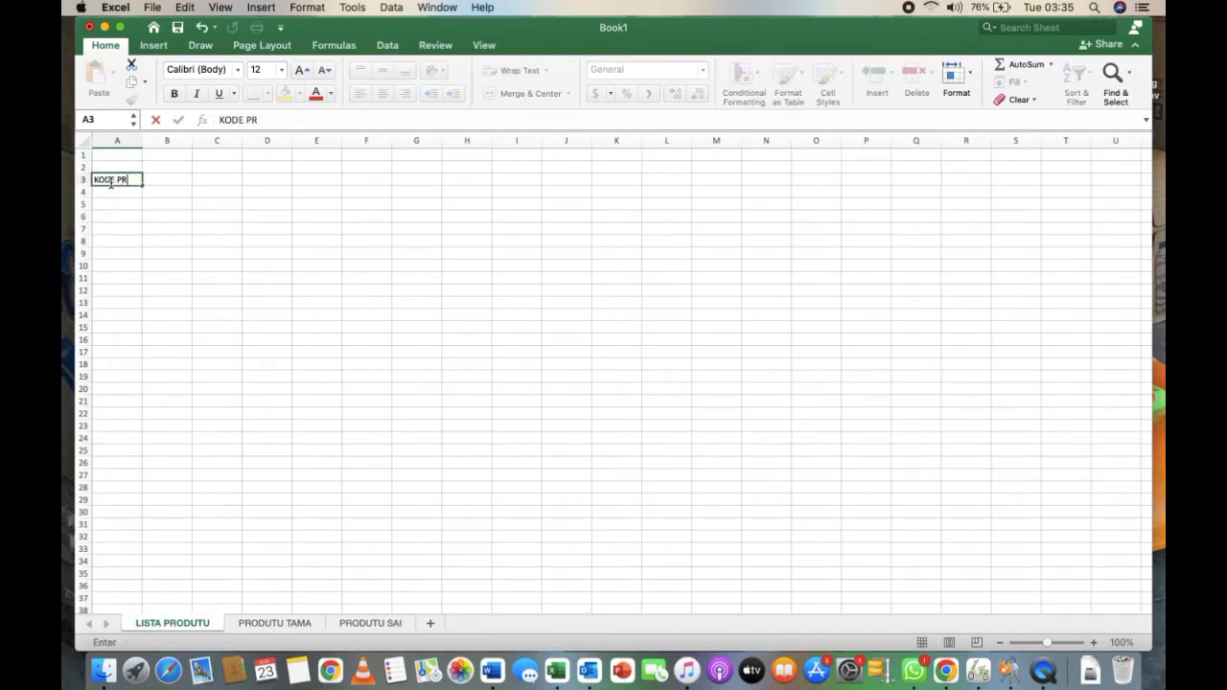
pyautogui.write('ODUTU')
pyautogui.press('Tab')
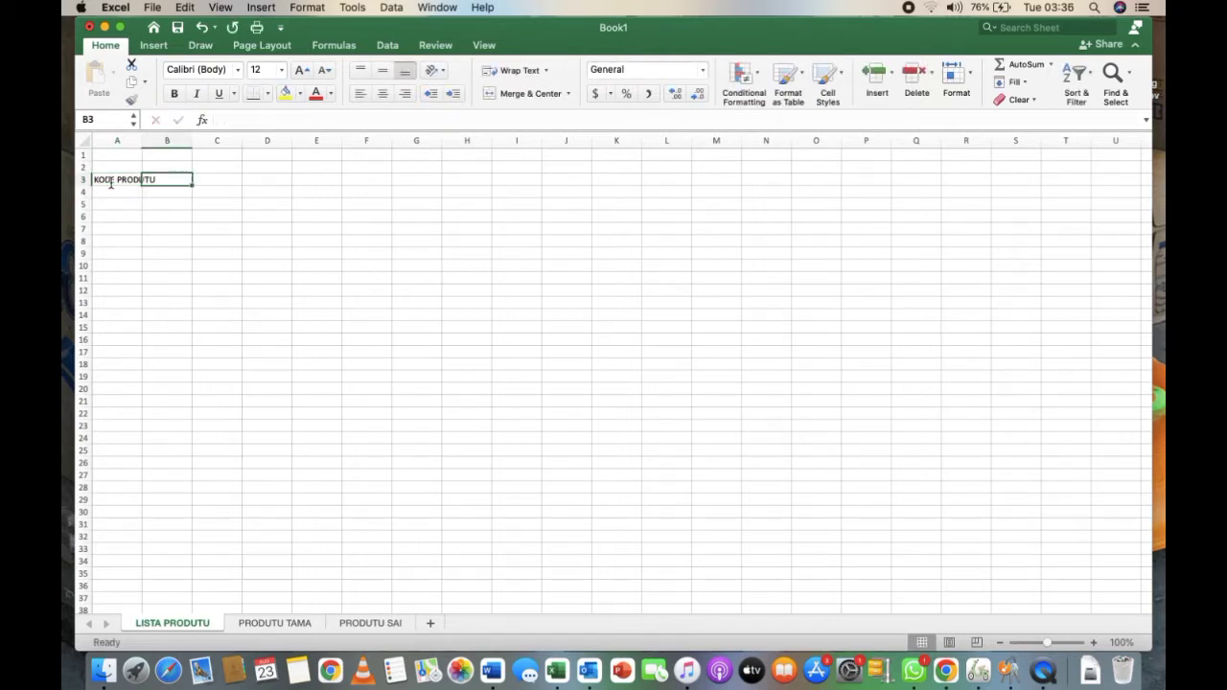
pyautogui.write('PRO')
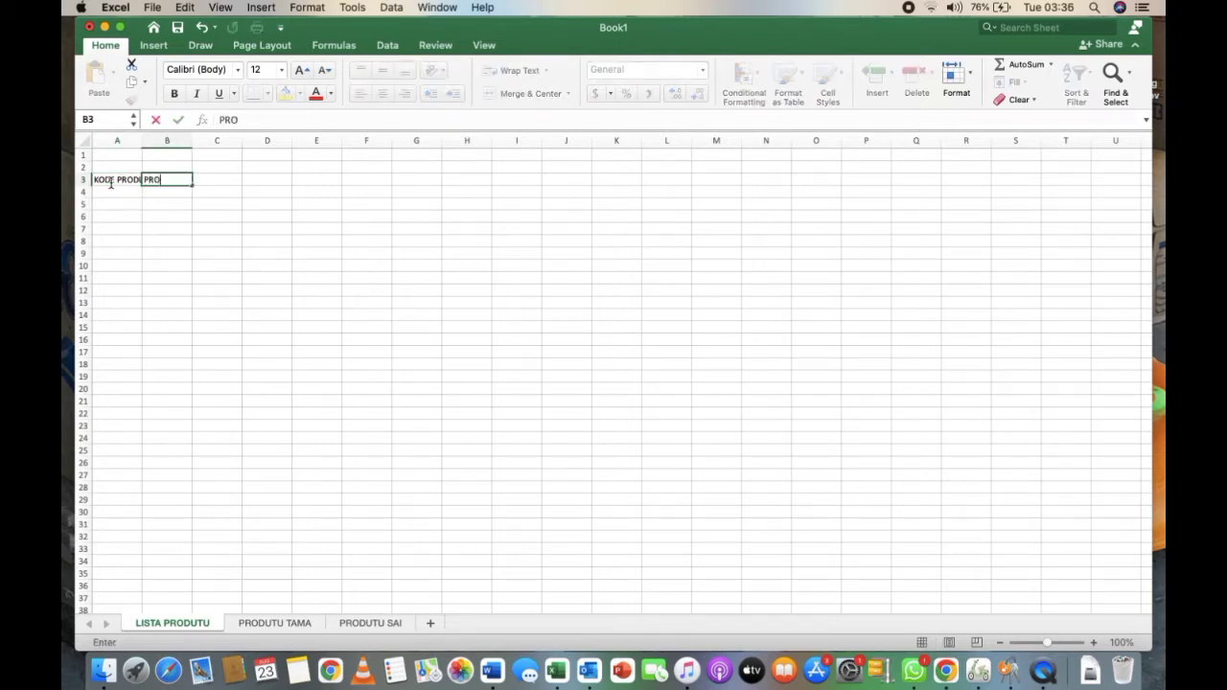
pyautogui.write('DUTU NIA')
pyautogui.write(' NARAN')
pyautogui.press('Tab')
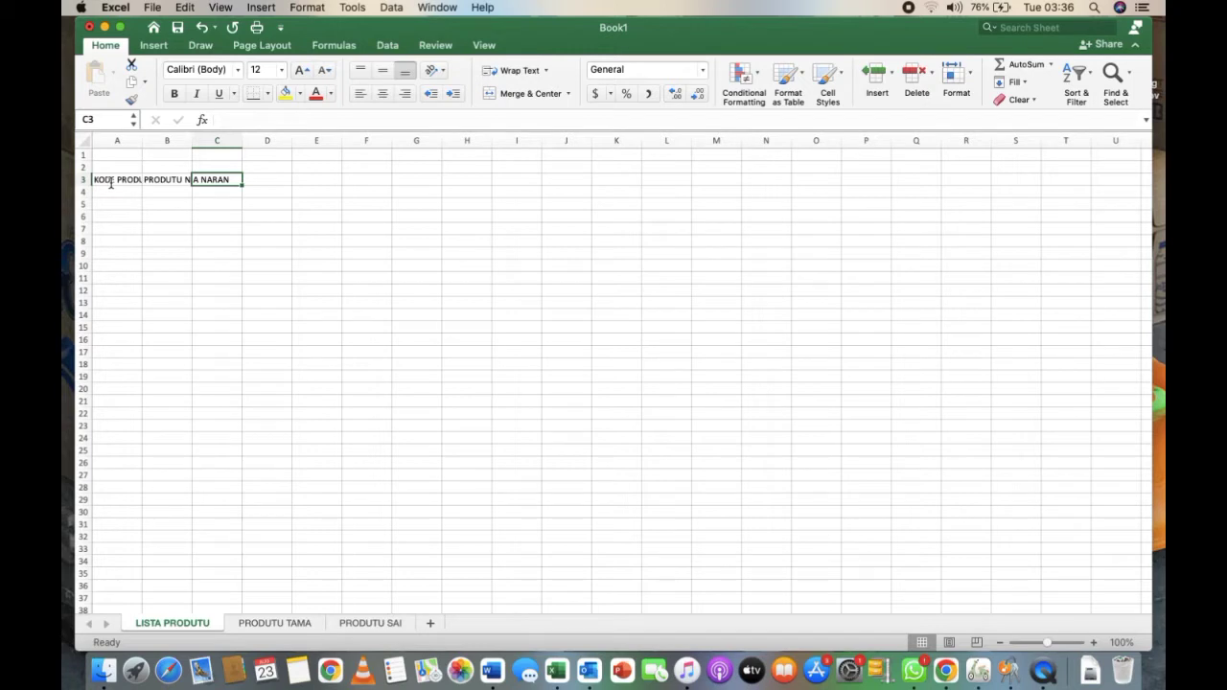
# - Continue the row-3 headers with STOK IHA NANIS, STOK TAMA, STOK SAI and STOK IKUS
pyautogui.write('STOK I')
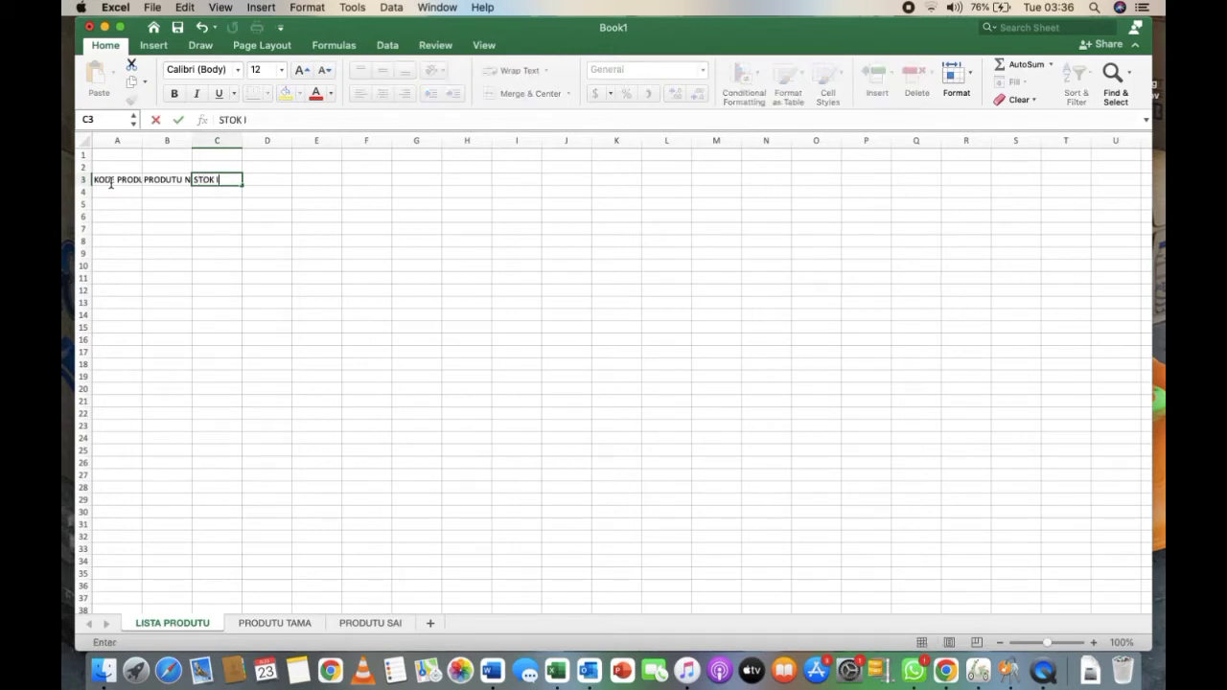
pyautogui.write('HA NANIS')
pyautogui.press('Tab')
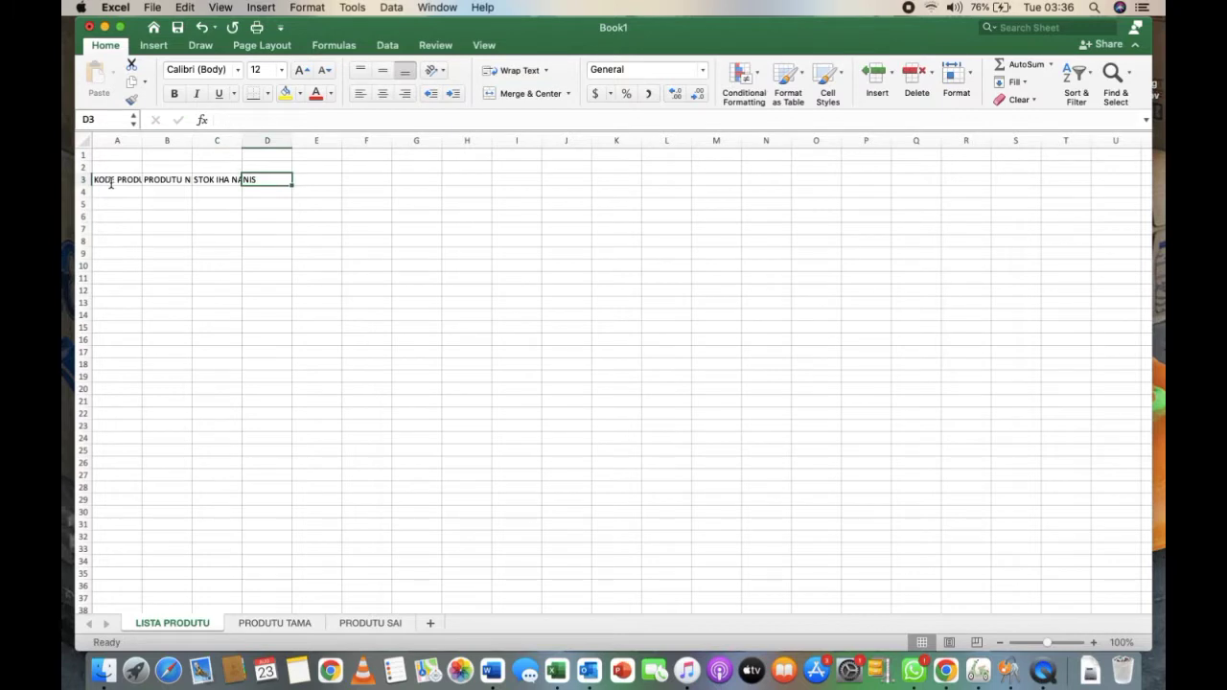
pyautogui.write('STO')
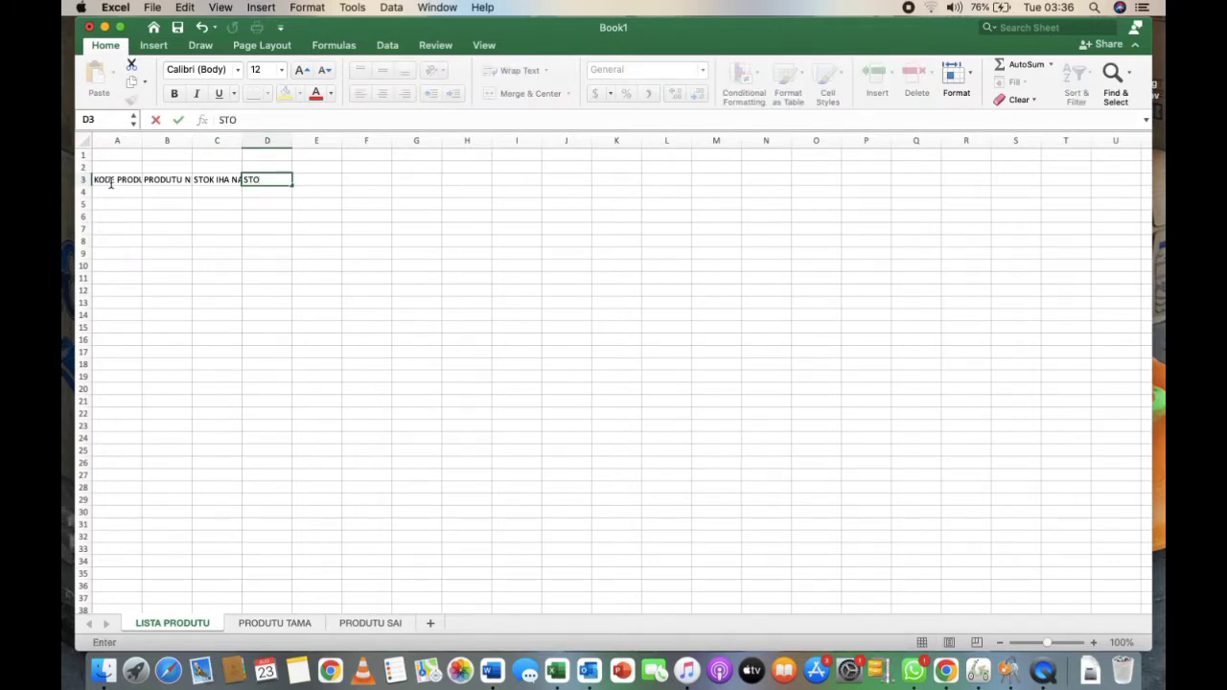
pyautogui.write('K TAMA')
pyautogui.press('Tab')
pyautogui.write('S')
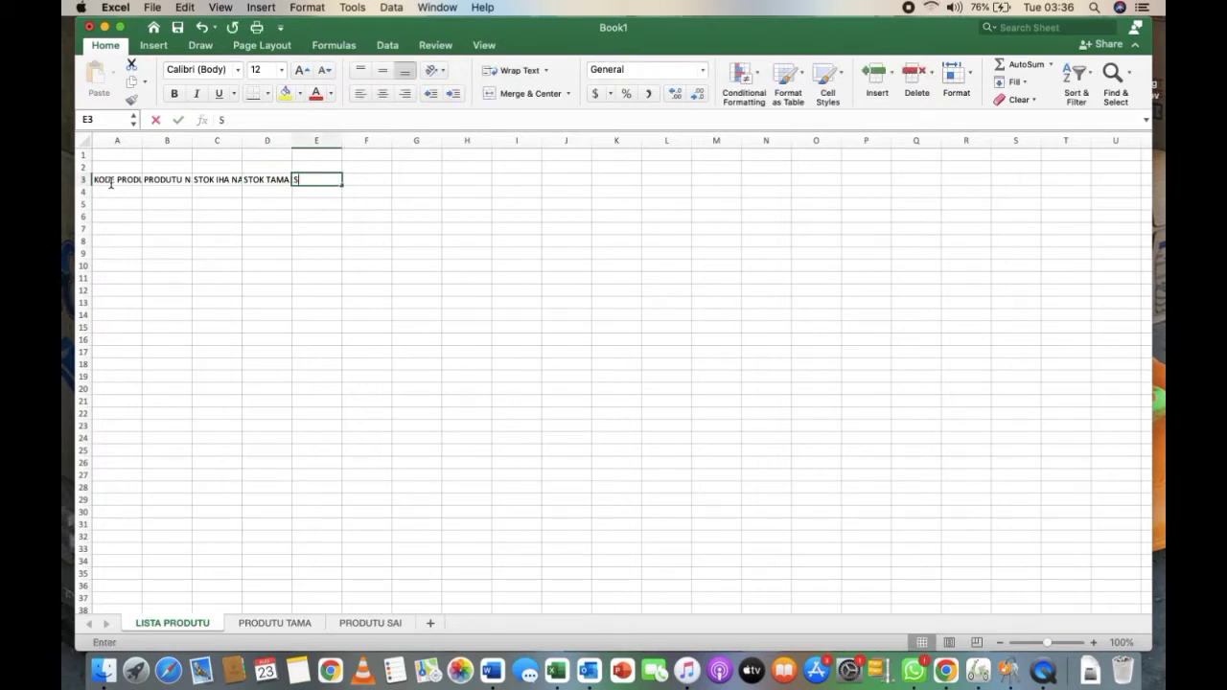
pyautogui.write('TOK SAI')
pyautogui.press('Tab')
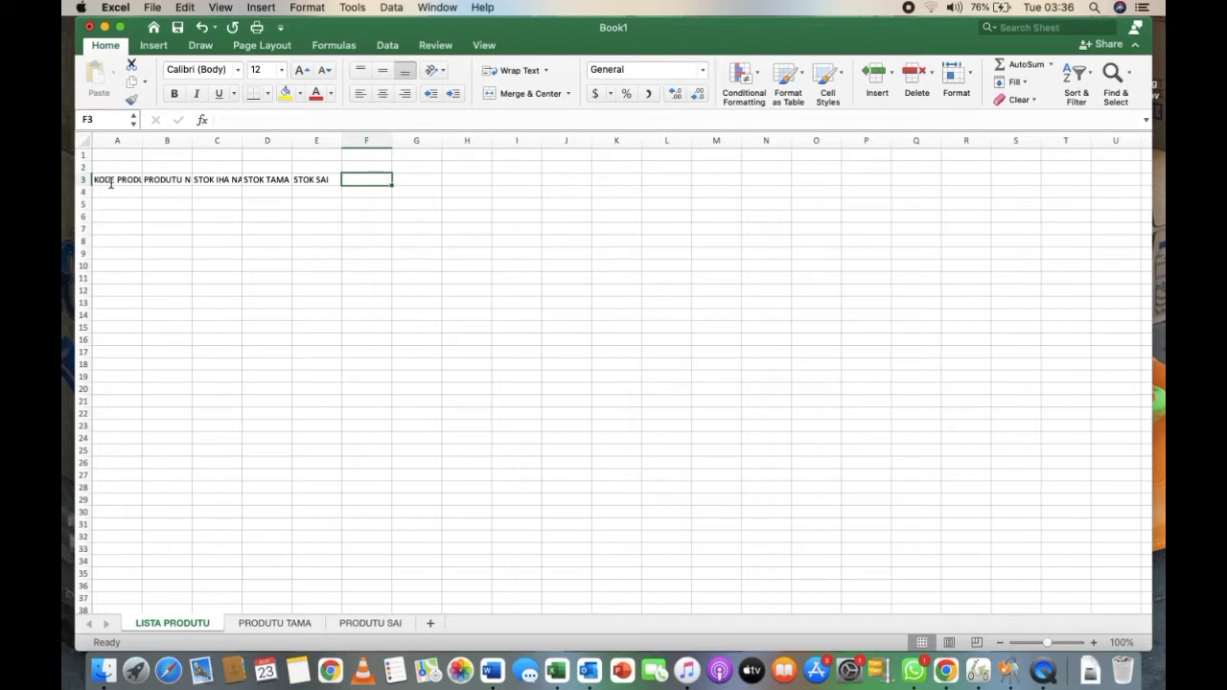
pyautogui.write('STO')
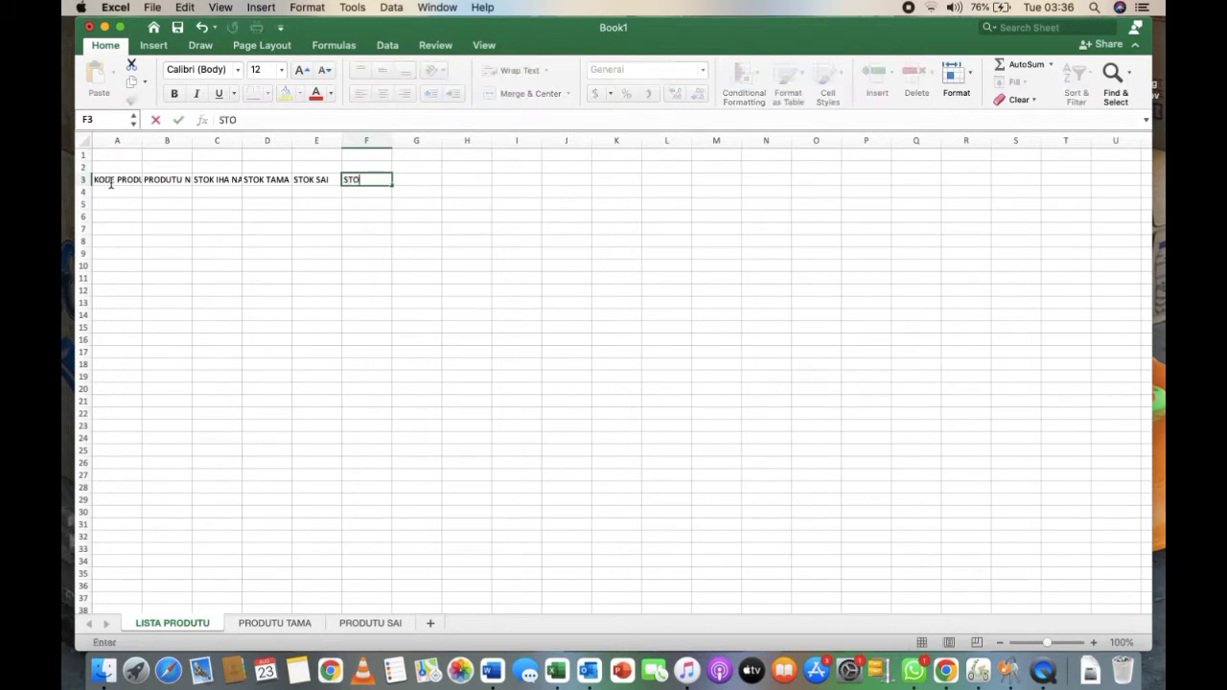
pyautogui.write('K IKUS')
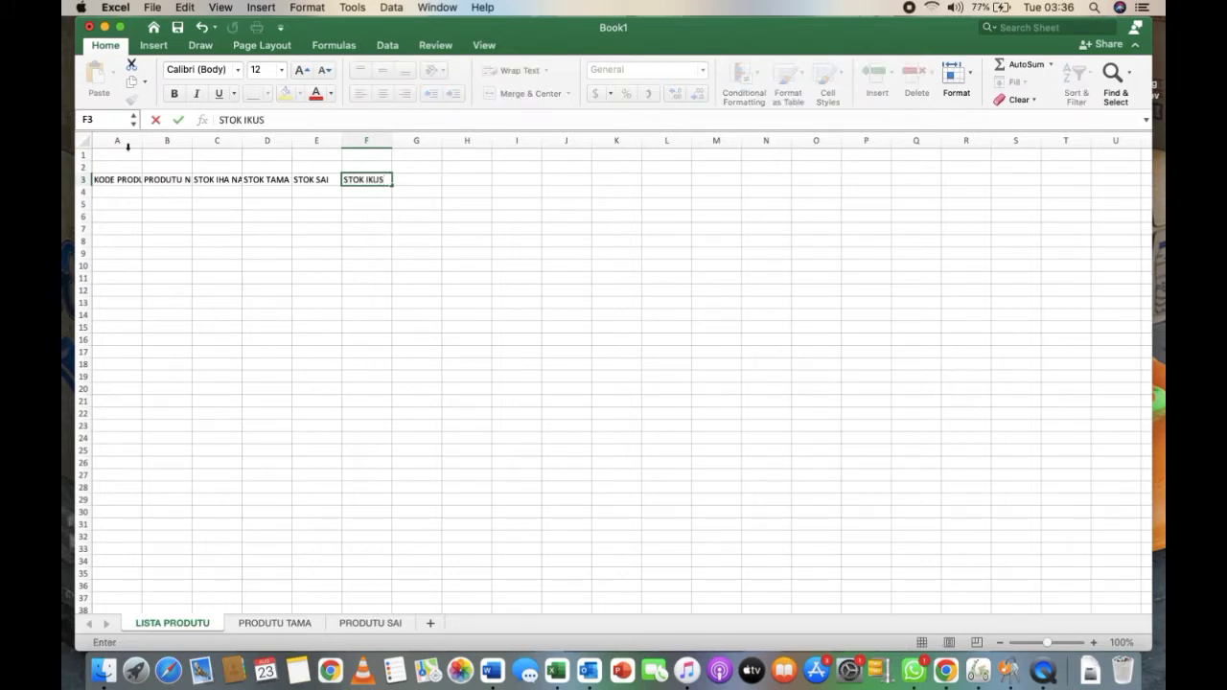
# - Widen column A and add the enlarged title LISTA PRODUTU TAMA NO SAI merged across A1:F1
pyautogui.click(132, 140)
pyautogui.moveTo(141, 139); pyautogui.dragTo(453, 139)
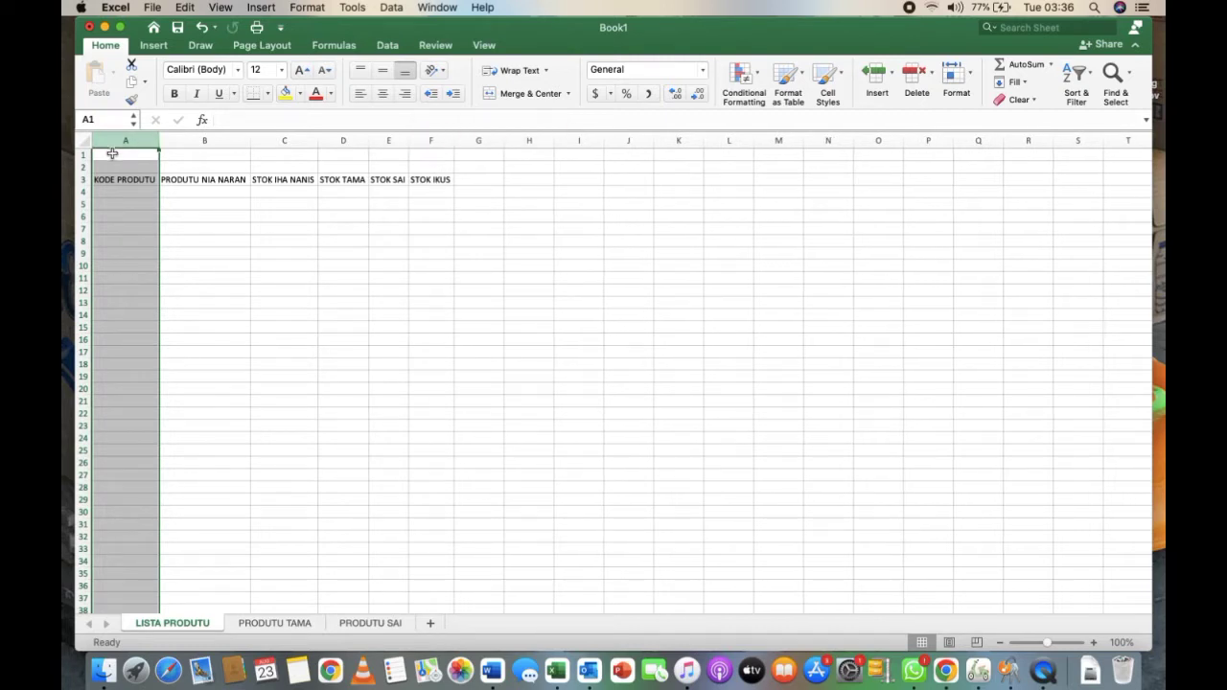
pyautogui.moveTo(112, 154); pyautogui.dragTo(420, 150)
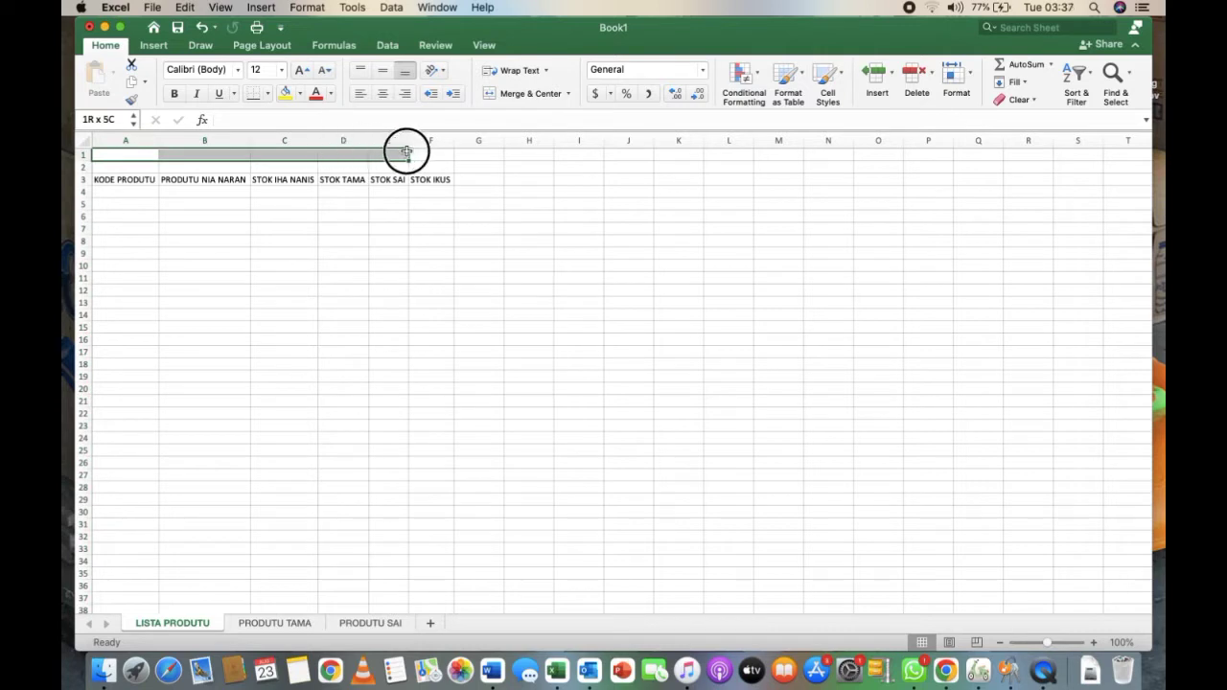
pyautogui.click(518, 93)
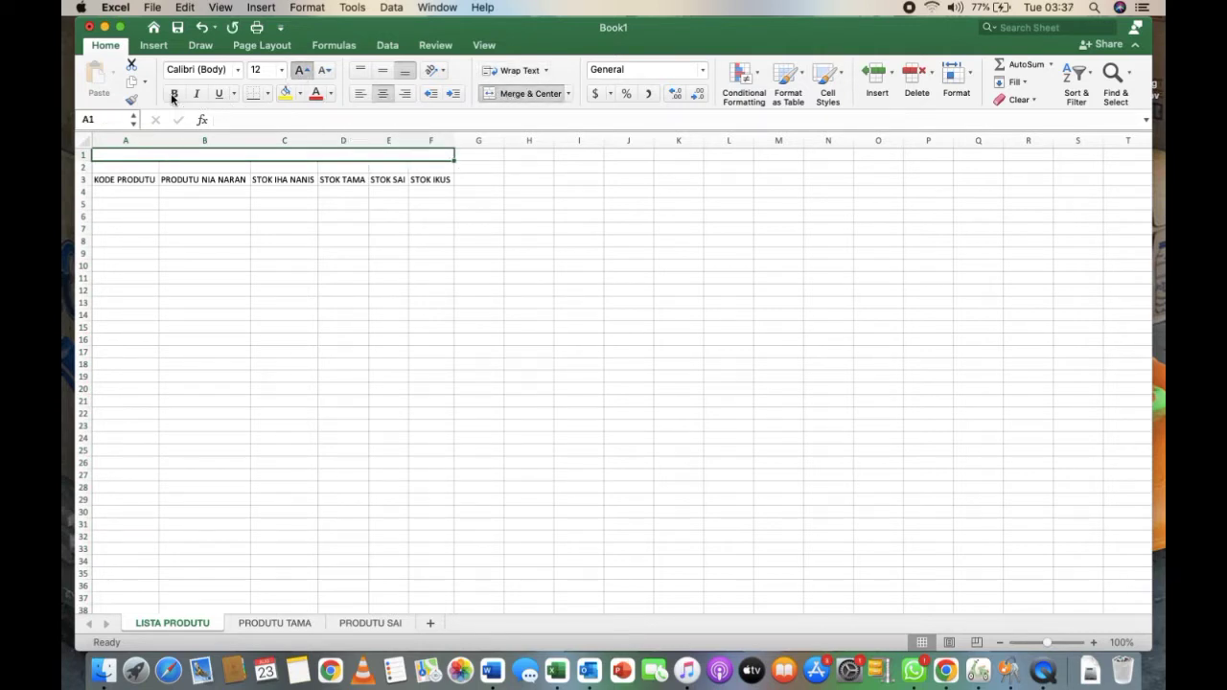
pyautogui.click(297, 71)
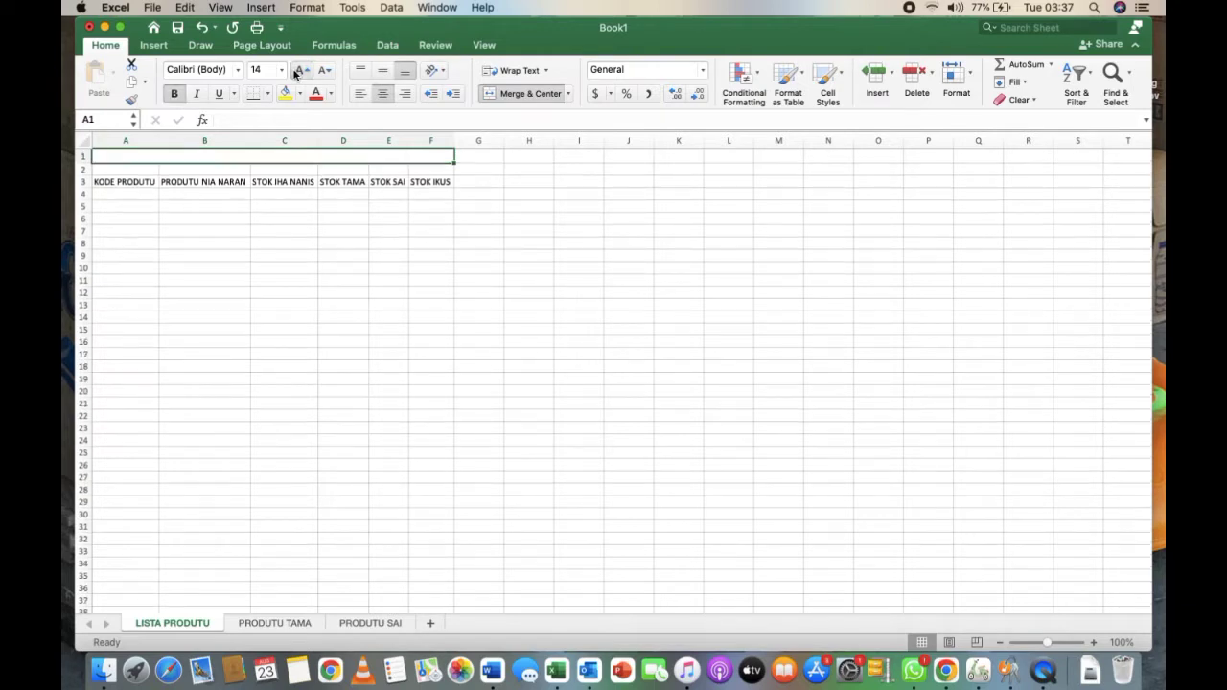
pyautogui.click(237, 156)
pyautogui.write('LISTA')
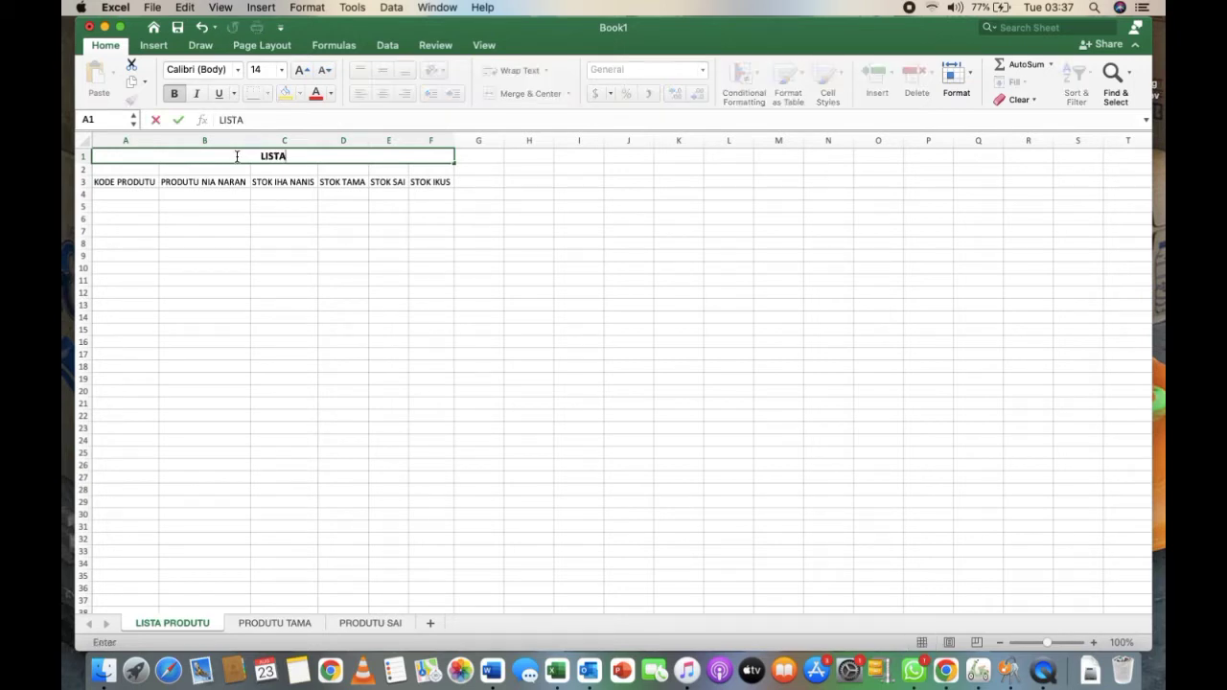
pyautogui.write(' PR')
pyautogui.write('ODUTU')
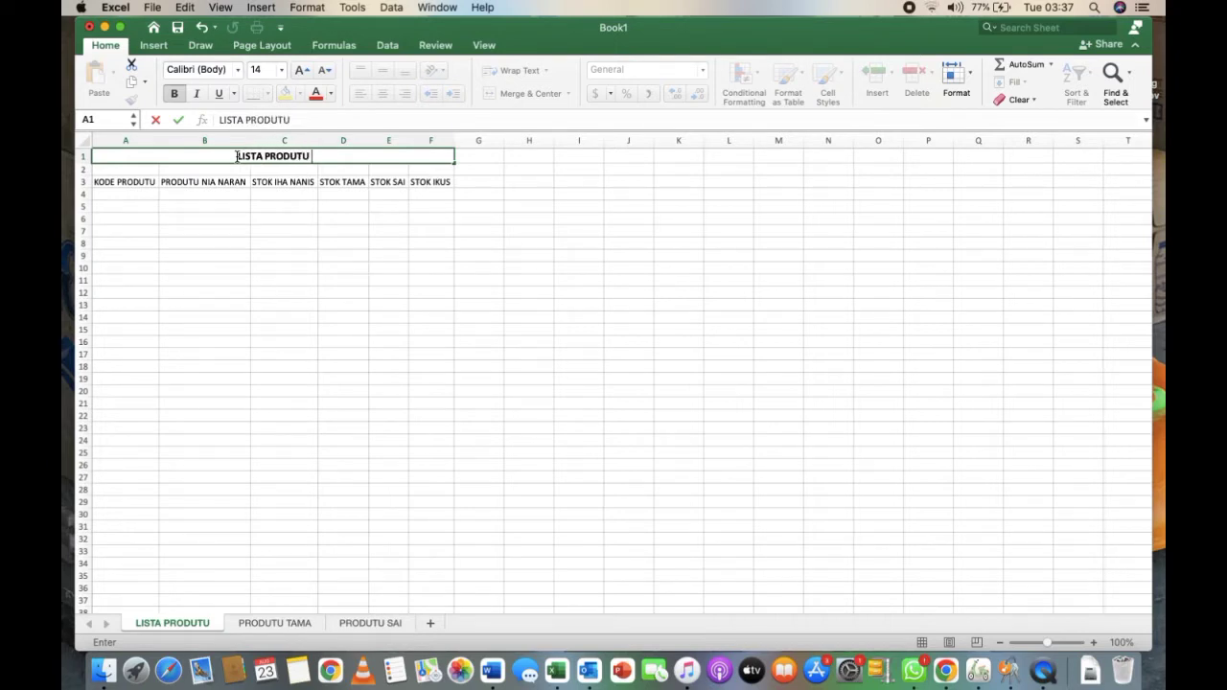
pyautogui.write(' TAMA NO SAI')
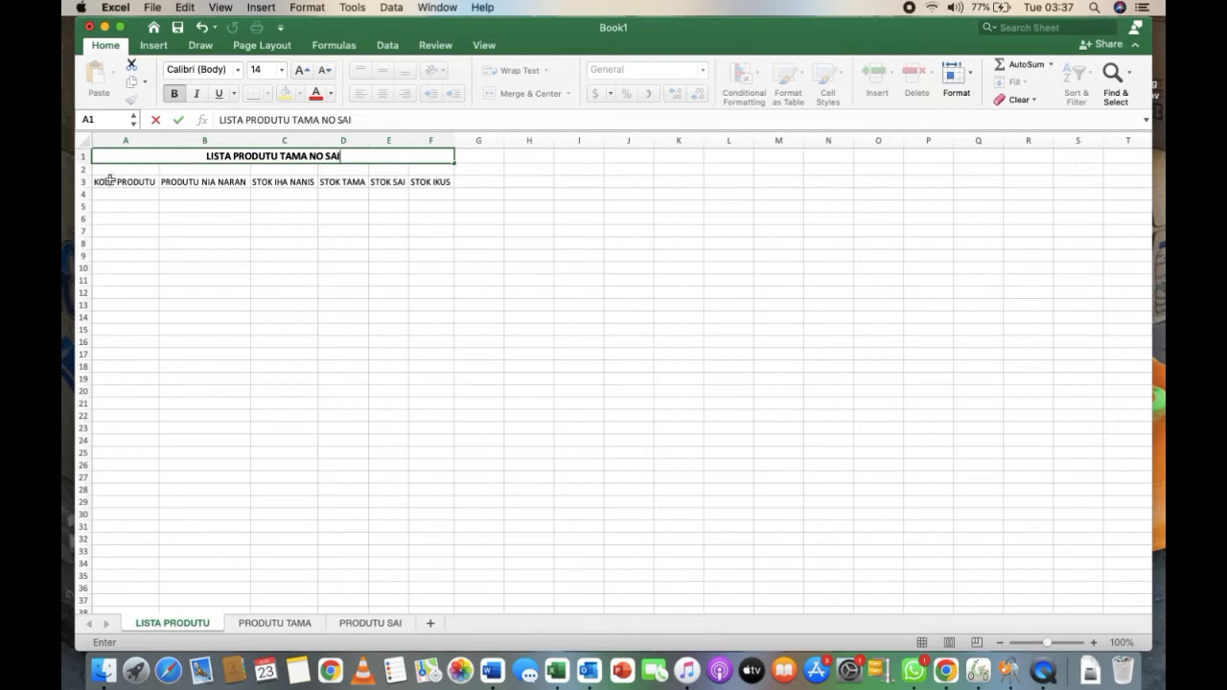
pyautogui.moveTo(110, 180); pyautogui.dragTo(424, 179)
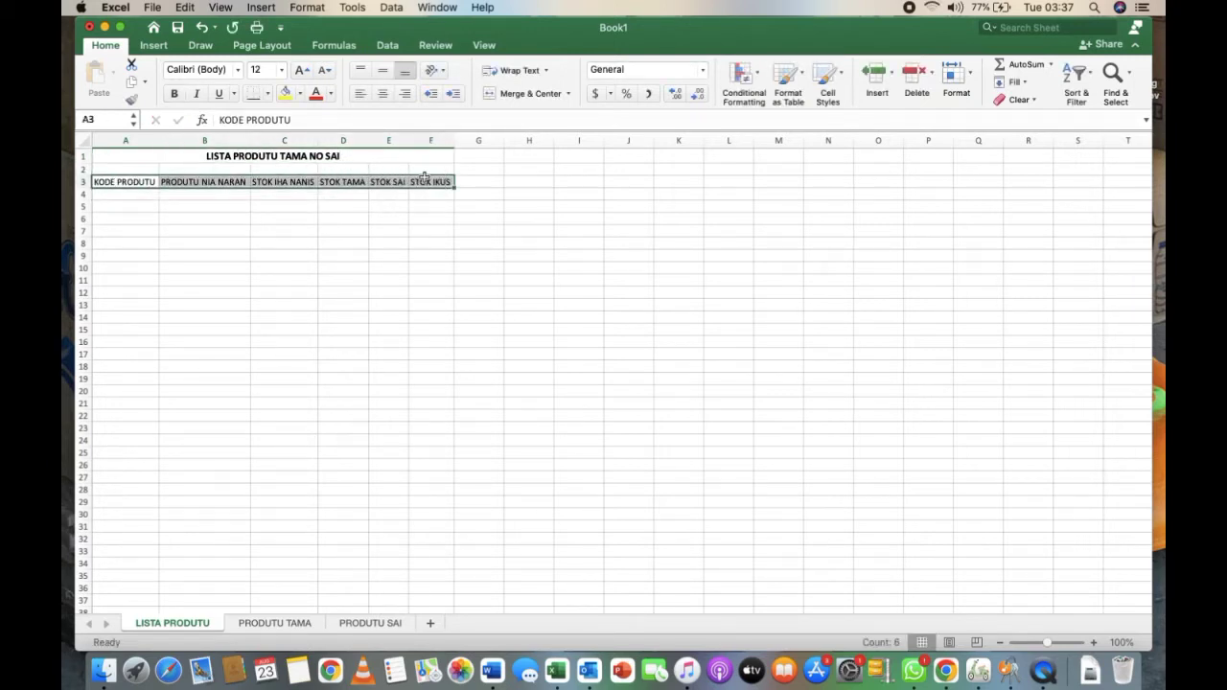
# - Bold the A3:F3 headers, format them as a medium orange table with headers, and zoom in
pyautogui.click(173, 93)
pyautogui.click(797, 87)
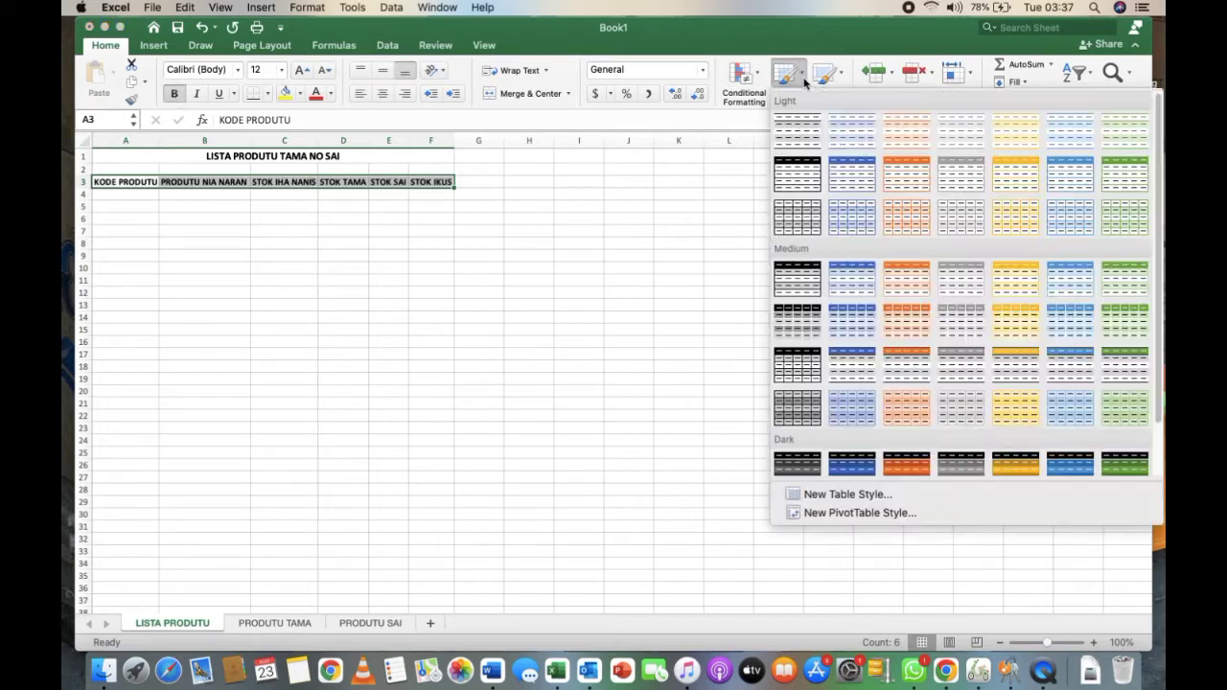
pyautogui.click(909, 316)
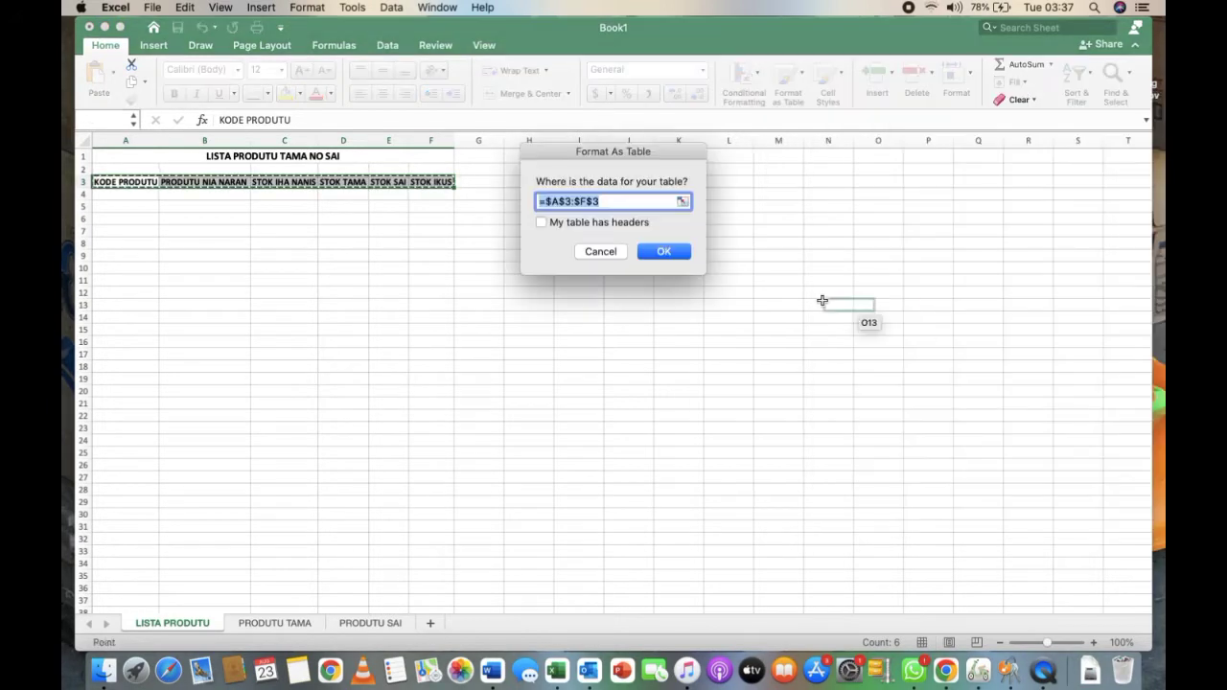
pyautogui.click(578, 222)
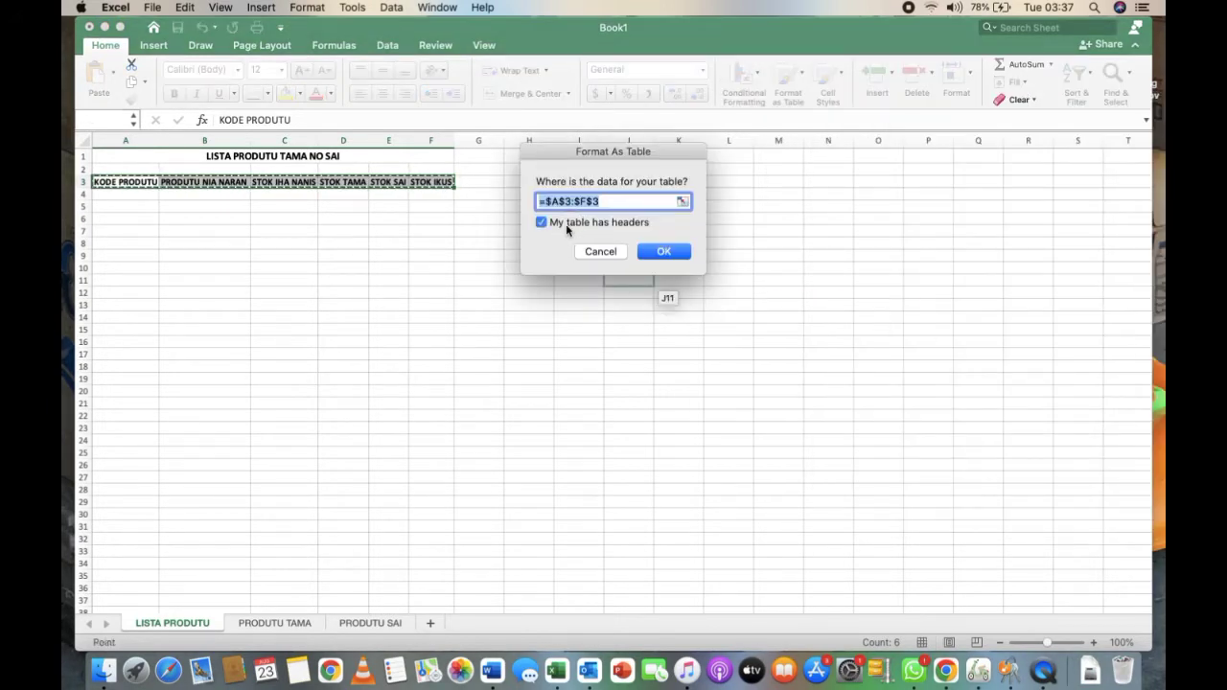
pyautogui.click(656, 251)
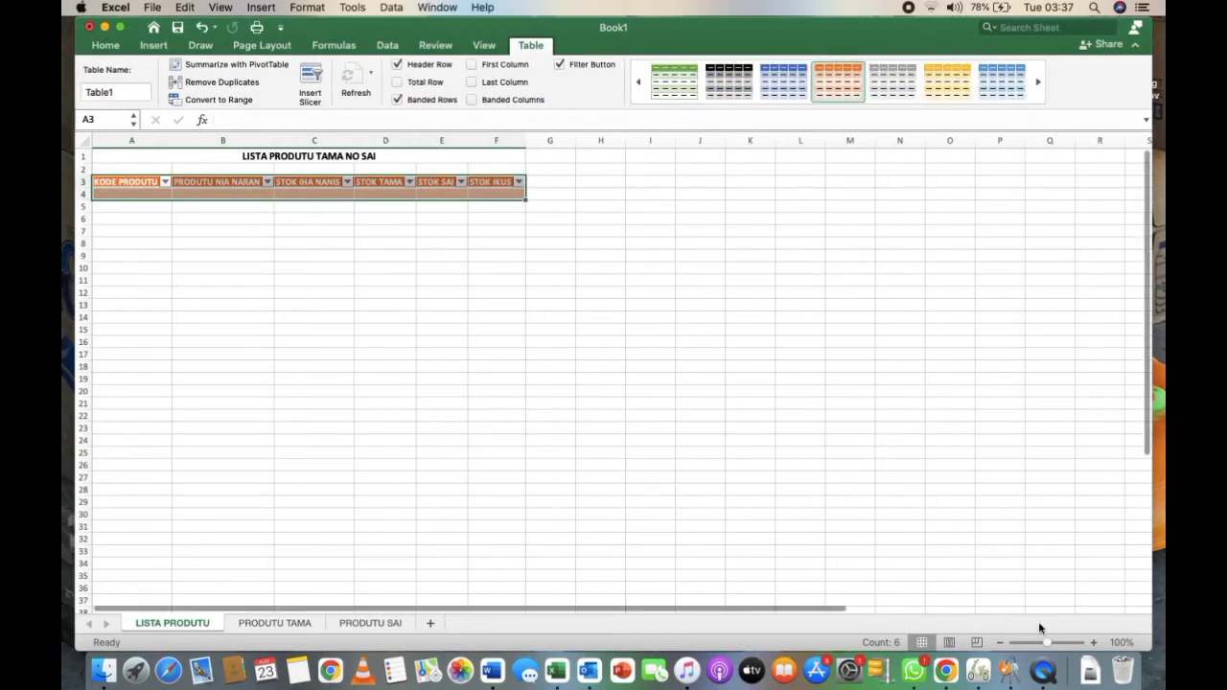
pyautogui.click(1093, 643)
pyautogui.click(1094, 643)
pyautogui.click(1094, 643)
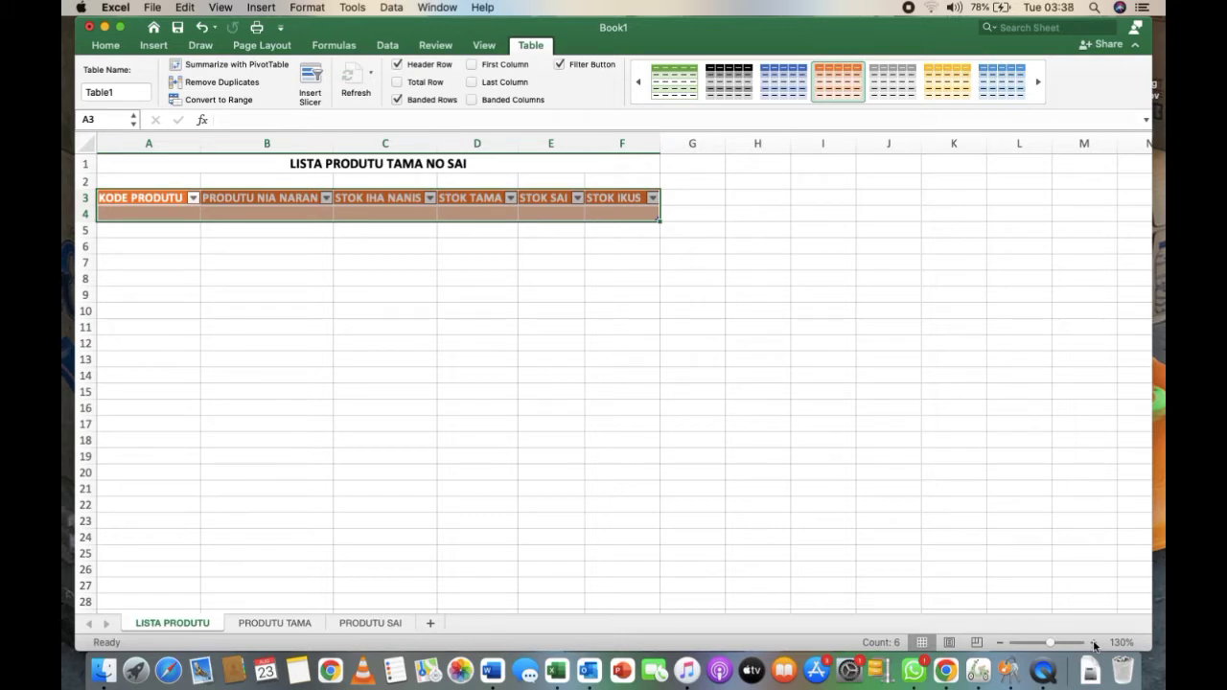
pyautogui.click(1094, 643)
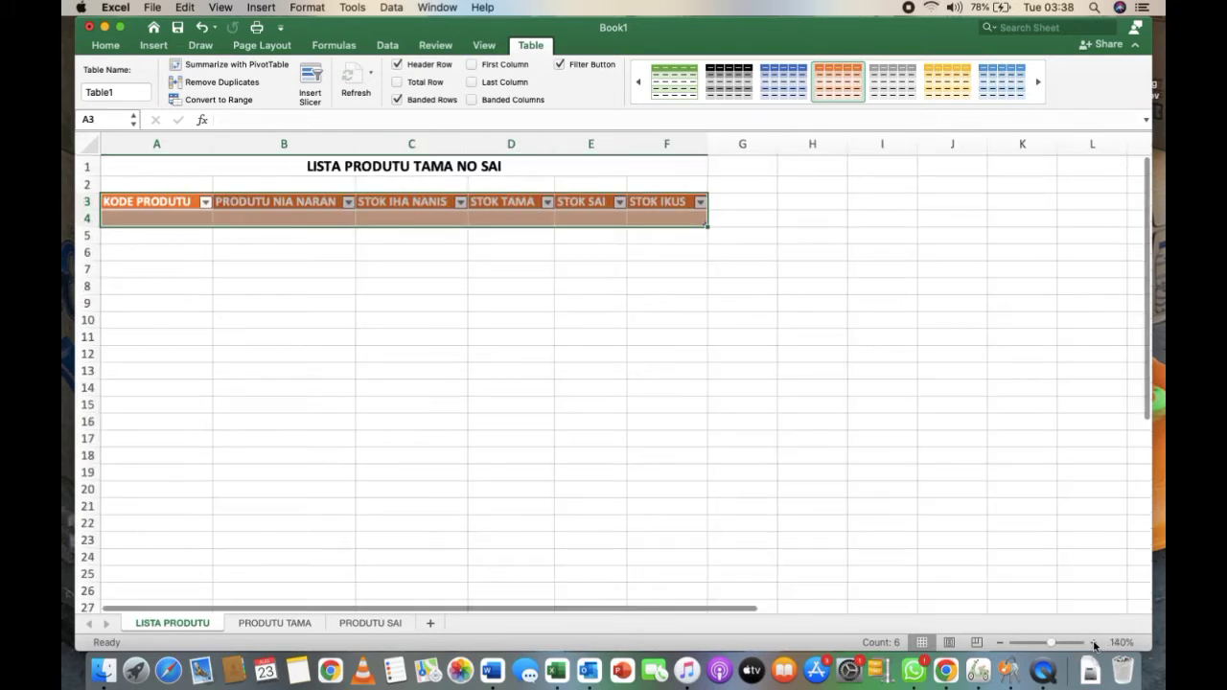
# - Fill product codes UT-01 through UT-20 down column A of the table
pyautogui.click(146, 218)
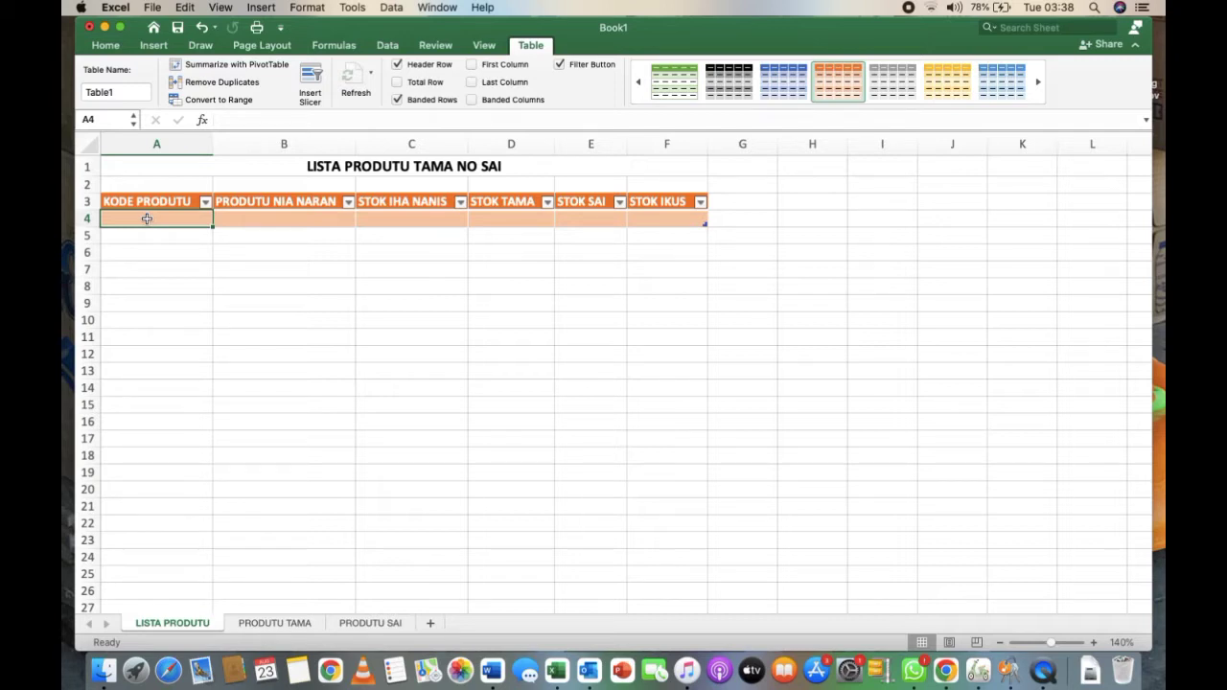
pyautogui.write('U')
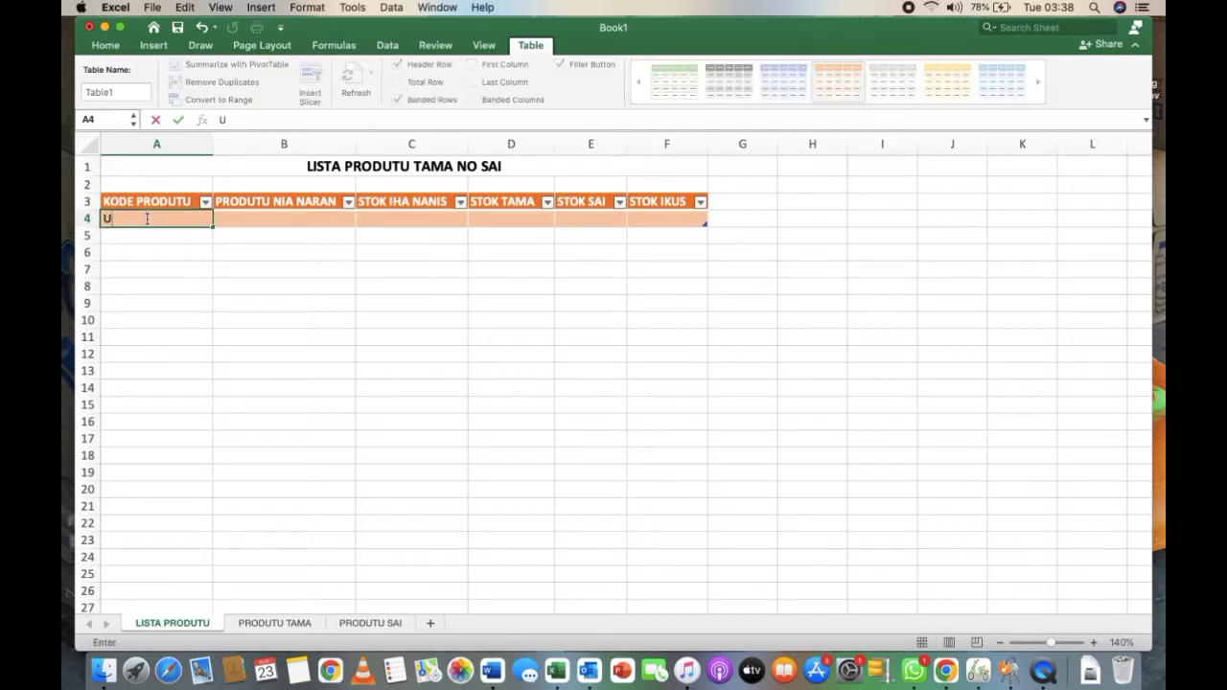
pyautogui.write('T-0')
pyautogui.write('1')
pyautogui.click(180, 235)
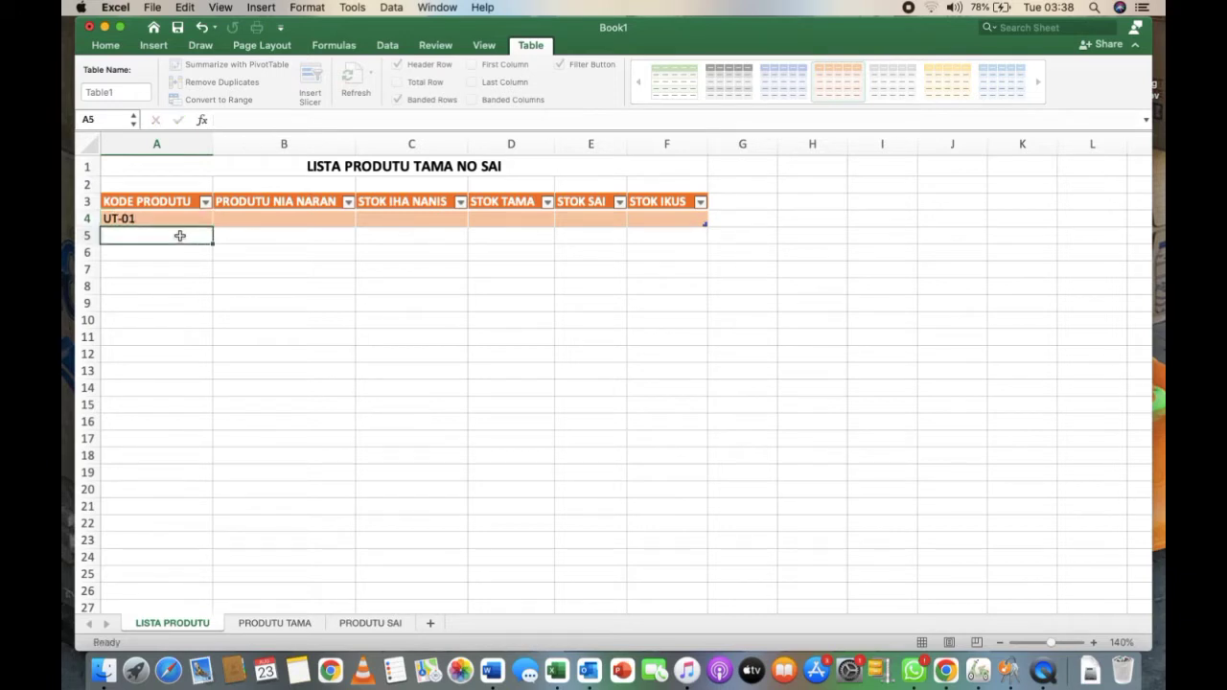
pyautogui.write('UT-0')
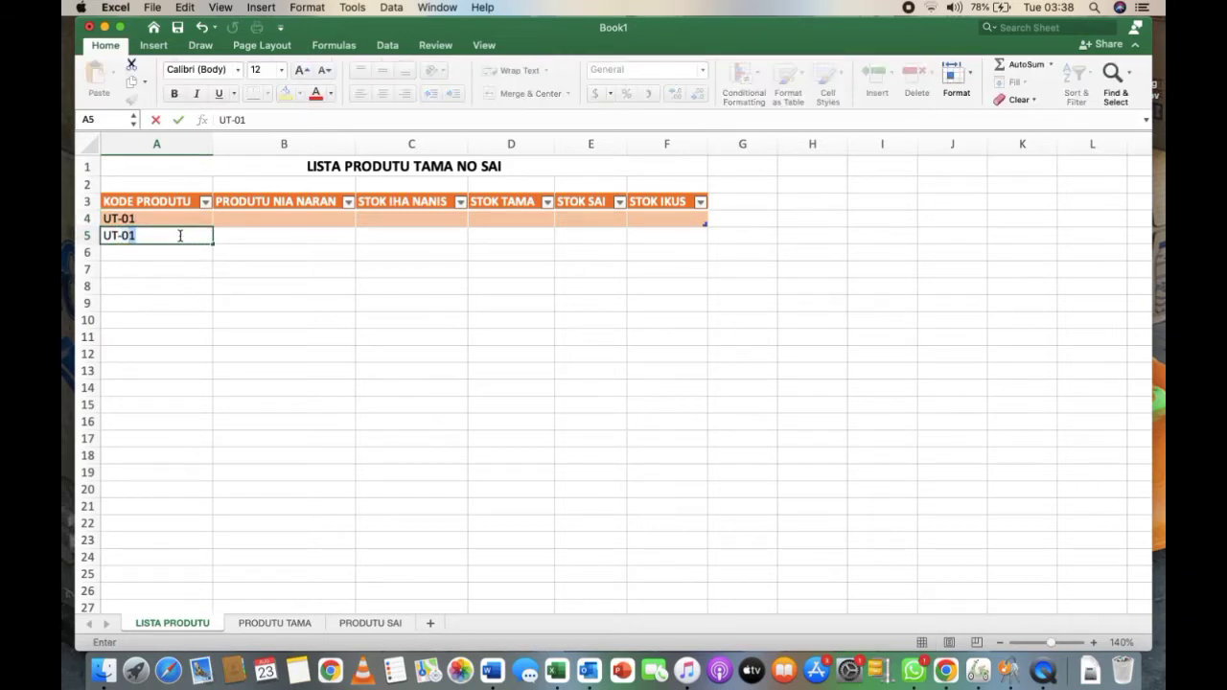
pyautogui.write('2')
pyautogui.click(200, 259)
pyautogui.click(192, 220)
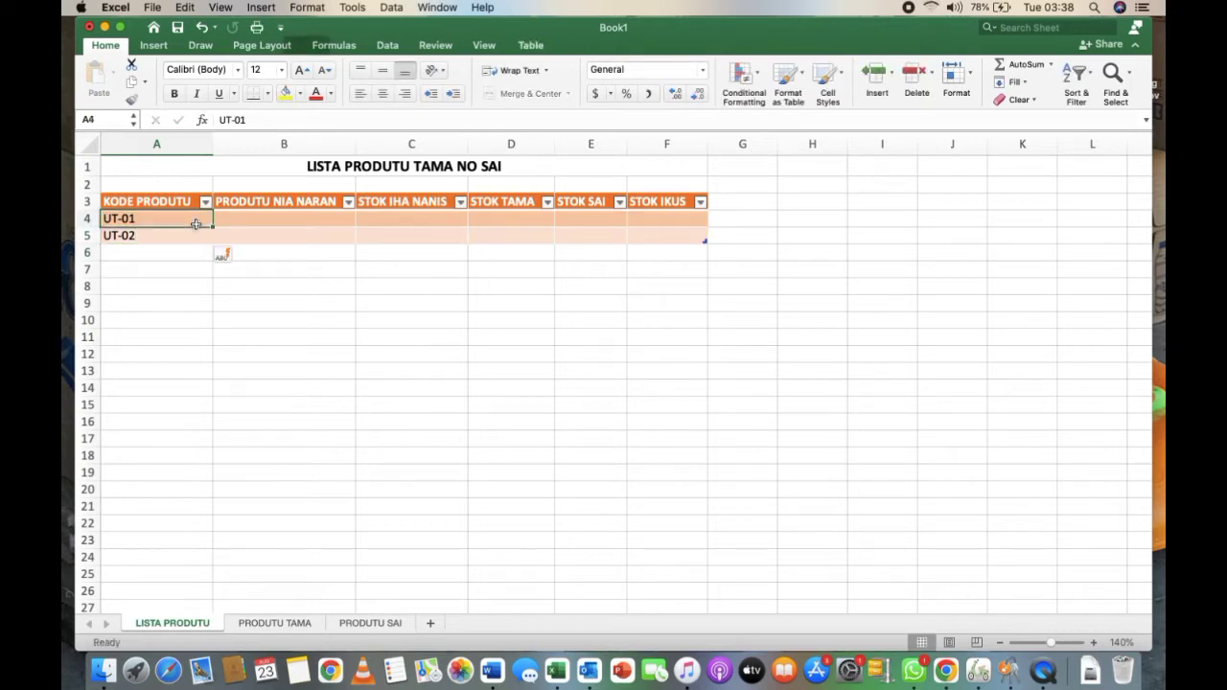
pyautogui.moveTo(187, 231)
pyautogui.mouseDown()
pyautogui.moveTo(221, 558)
pyautogui.moveTo(219, 544)
pyautogui.mouseUp()
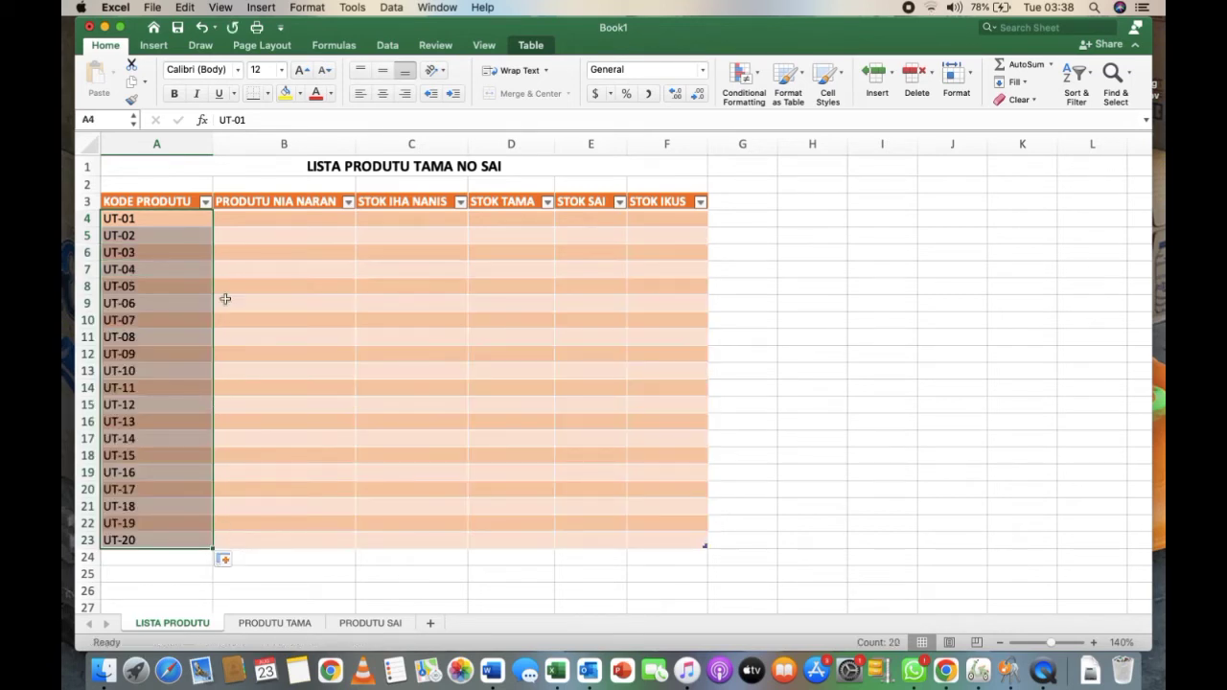
# - Enter product names in column B, from FOS RAI MUTIN (25KG) to MASIN MIDAR (1KG)
pyautogui.click(237, 218)
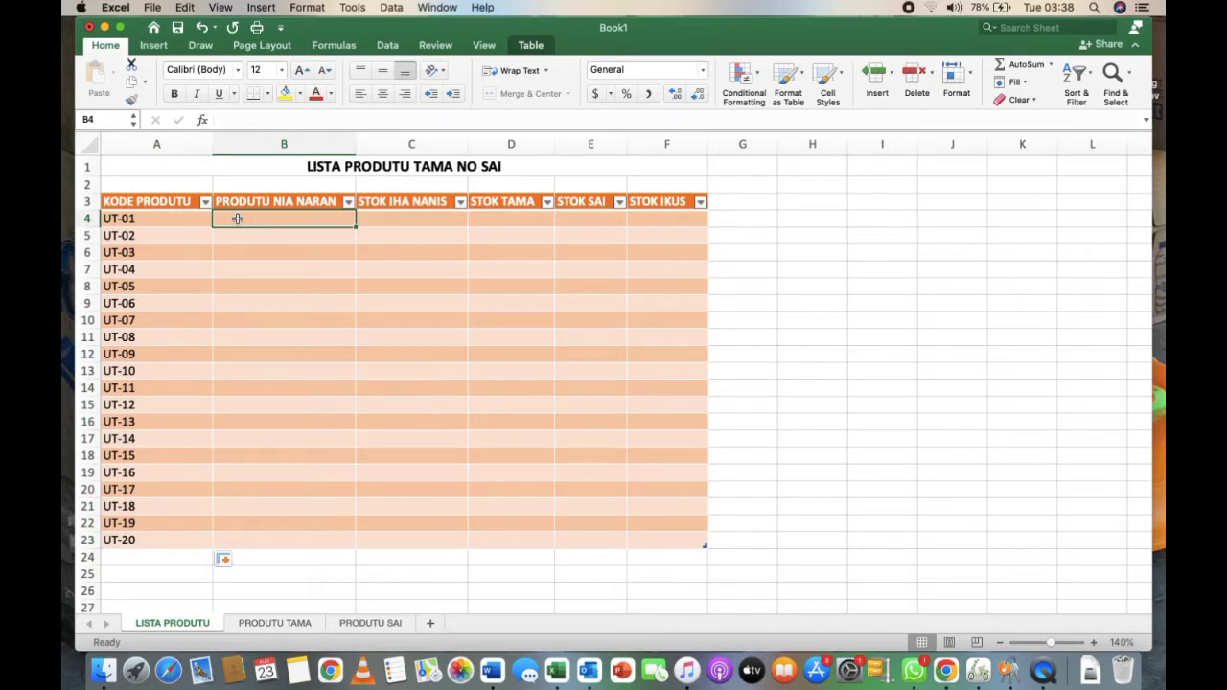
pyautogui.write('FOS')
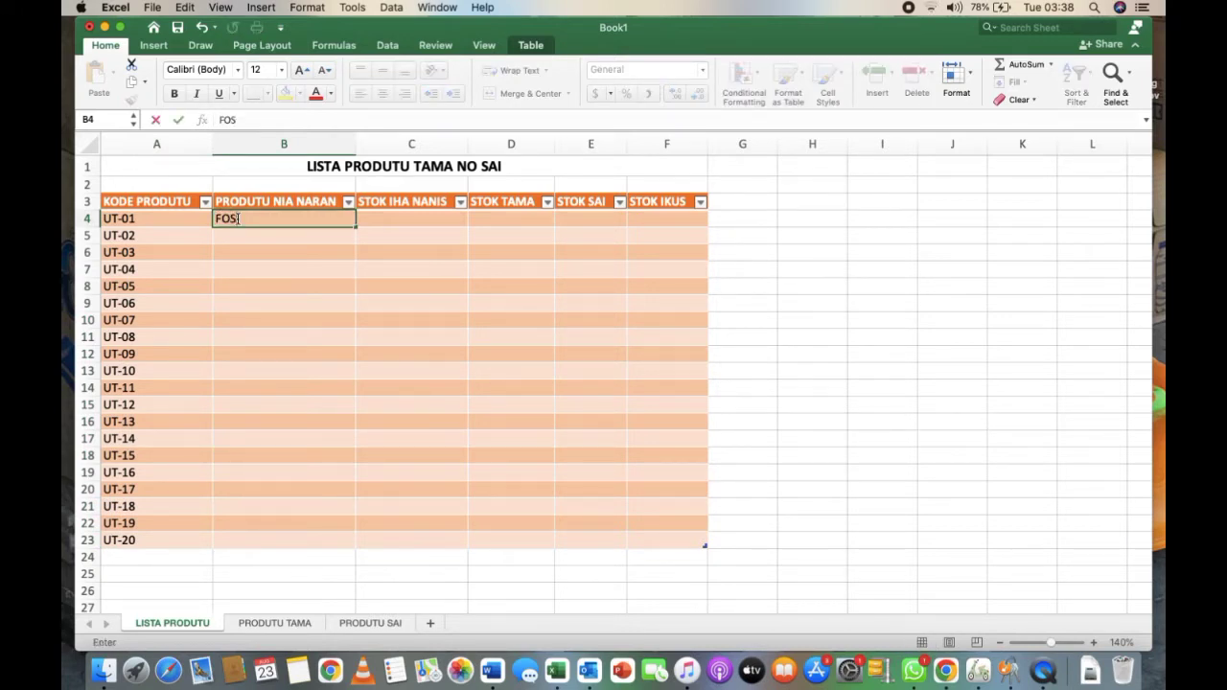
pyautogui.write(' RAI MUT')
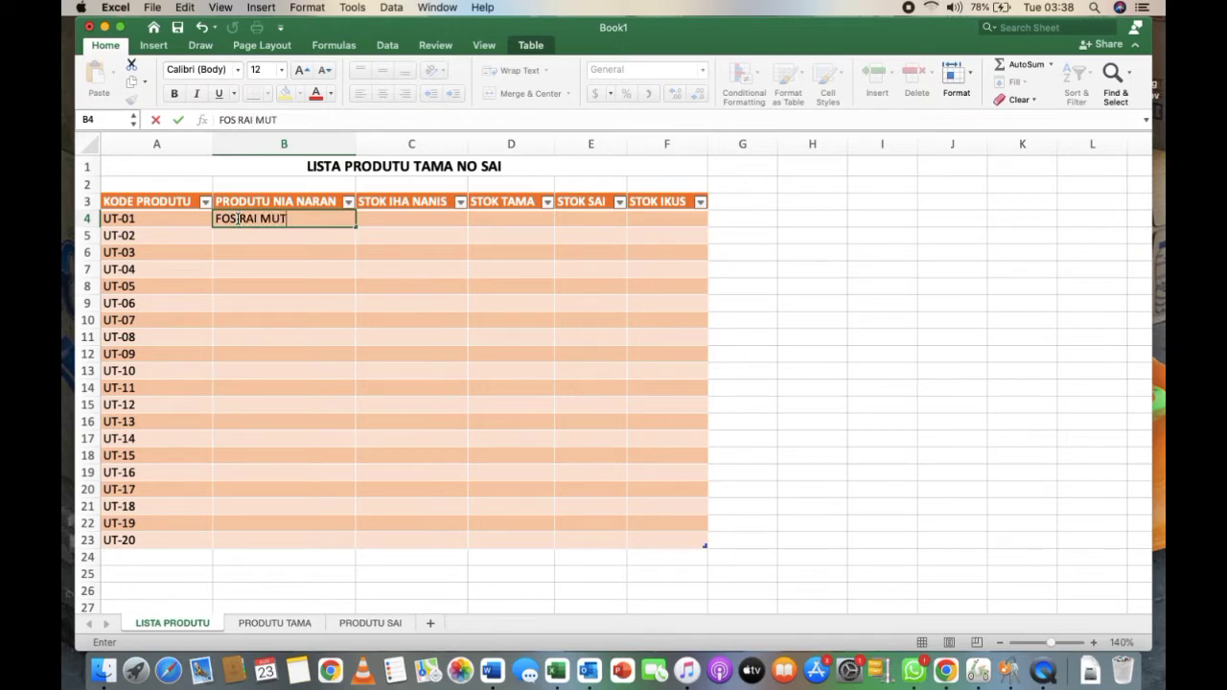
pyautogui.write('IN ')
pyautogui.write('(2')
pyautogui.write('5KG)')
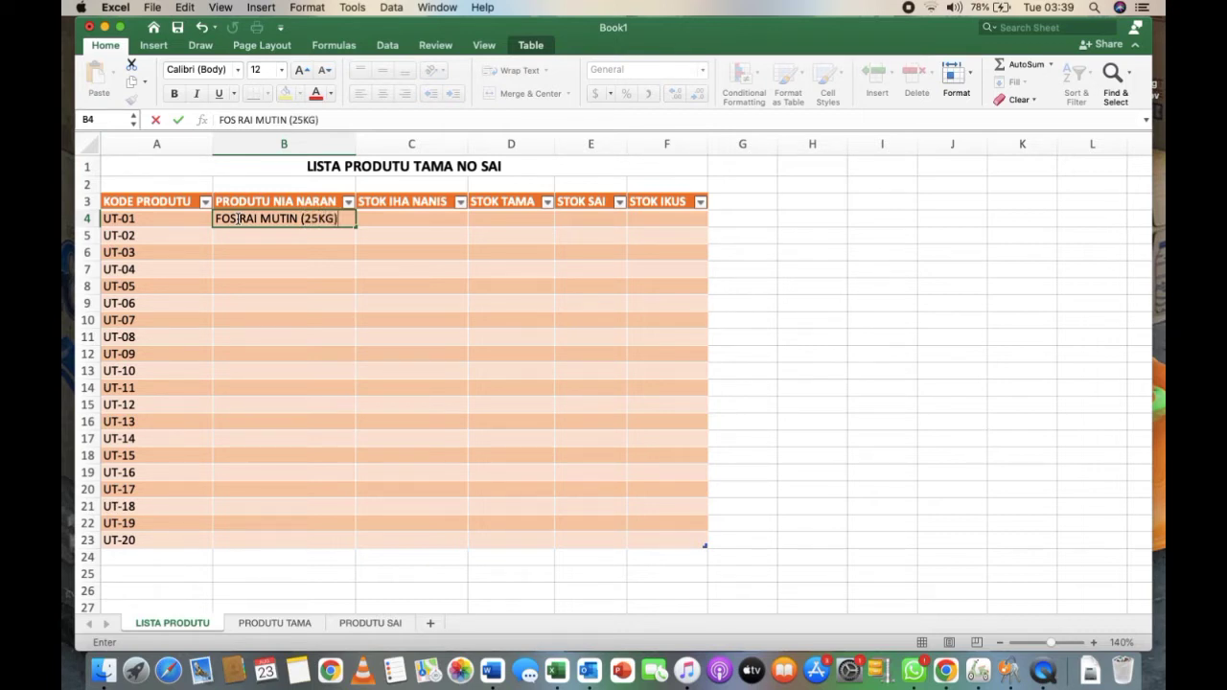
pyautogui.click(237, 237)
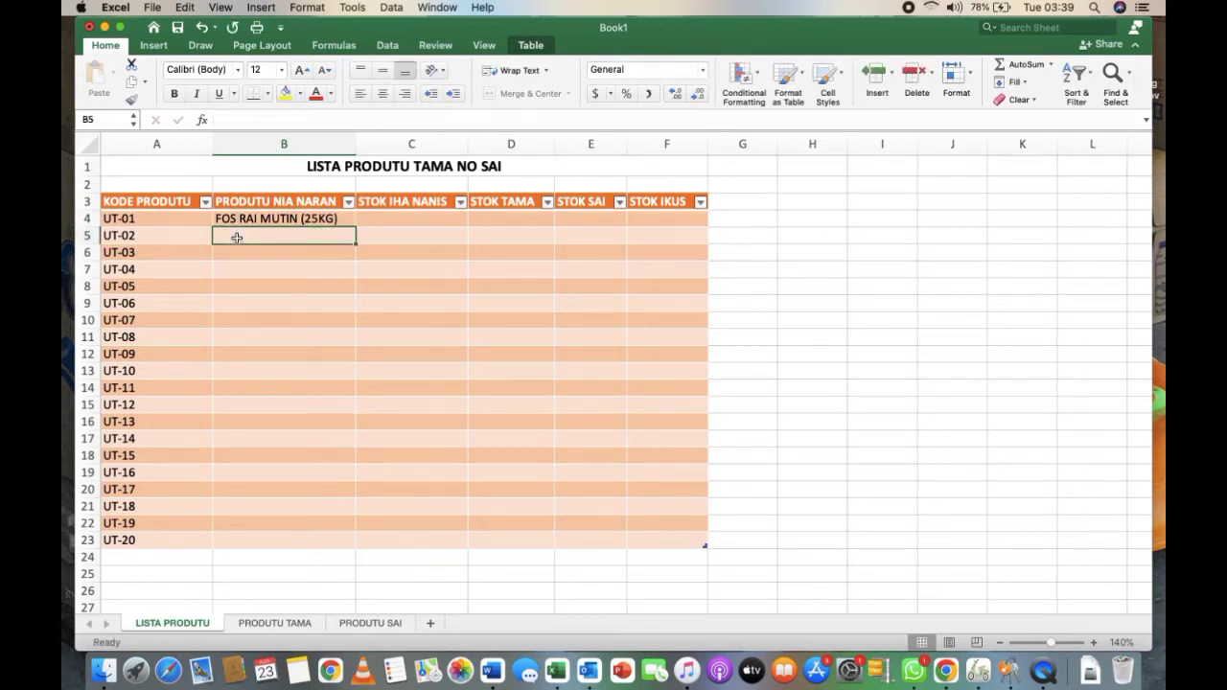
pyautogui.write('F')
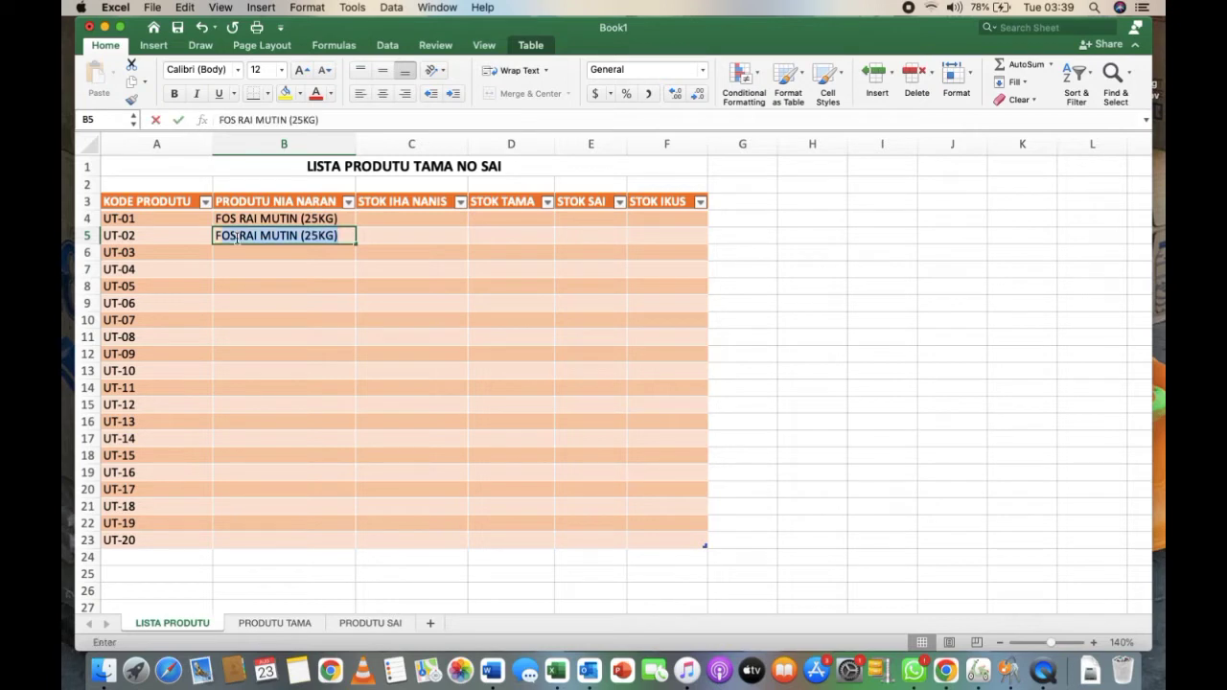
pyautogui.write('ORMUNGGU ')
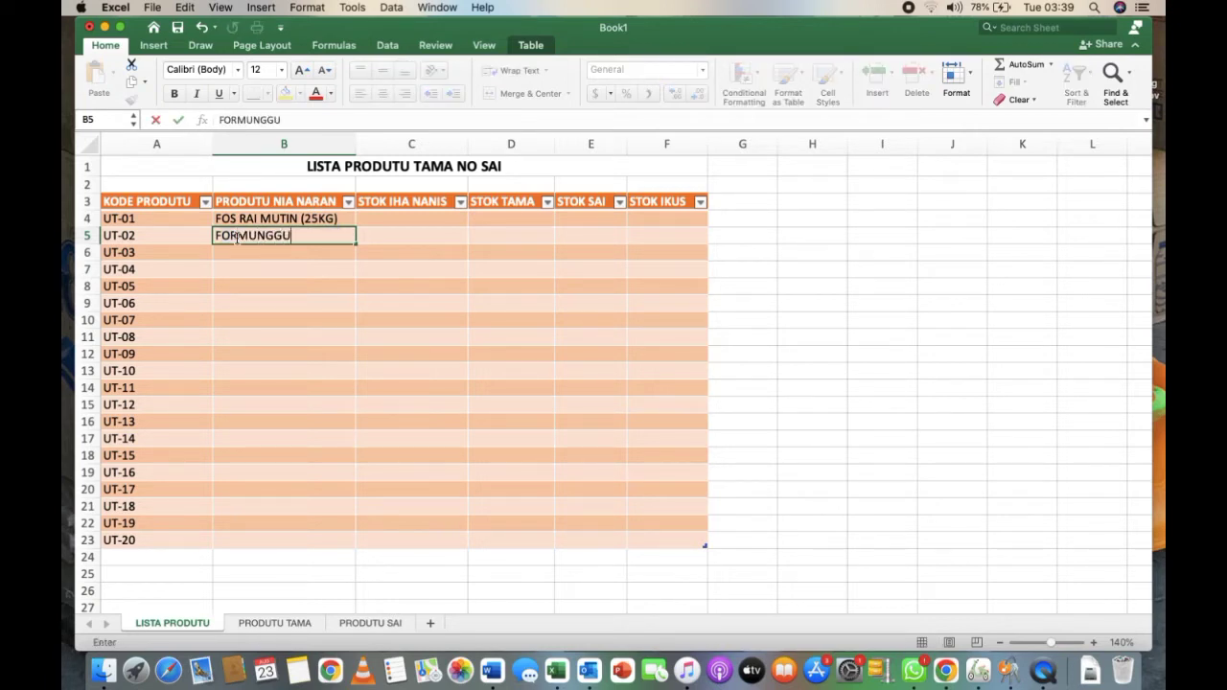
pyautogui.write('(25')
pyautogui.write('KG)')
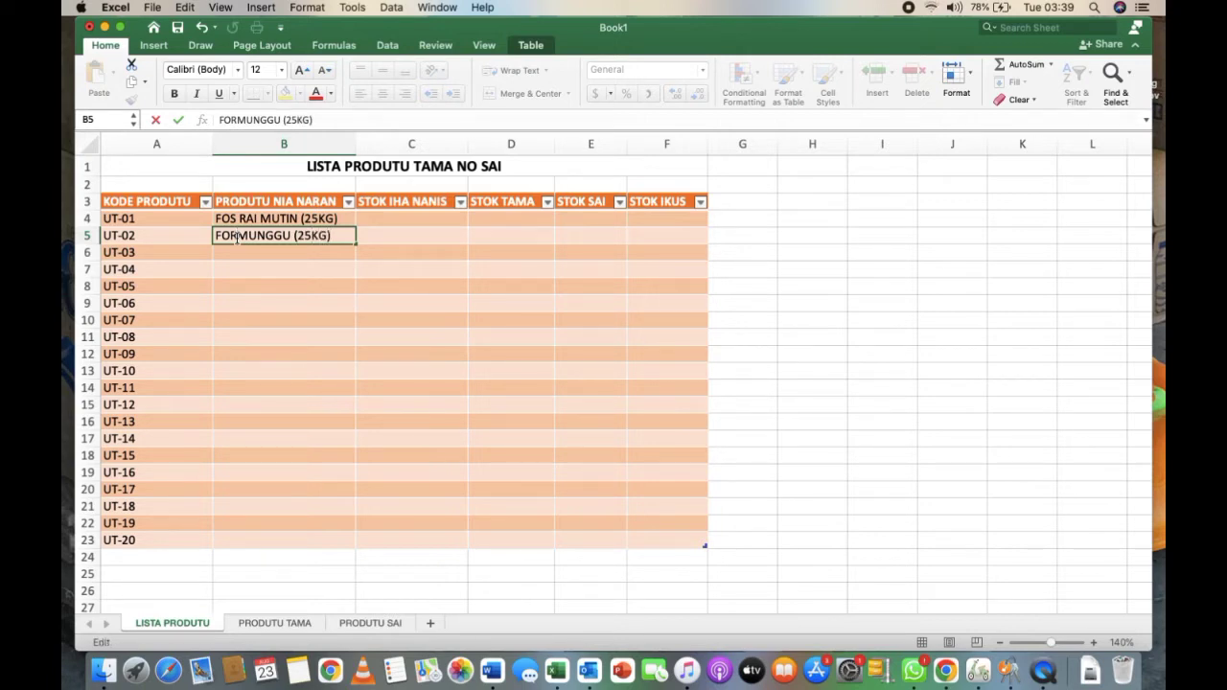
pyautogui.click(236, 254)
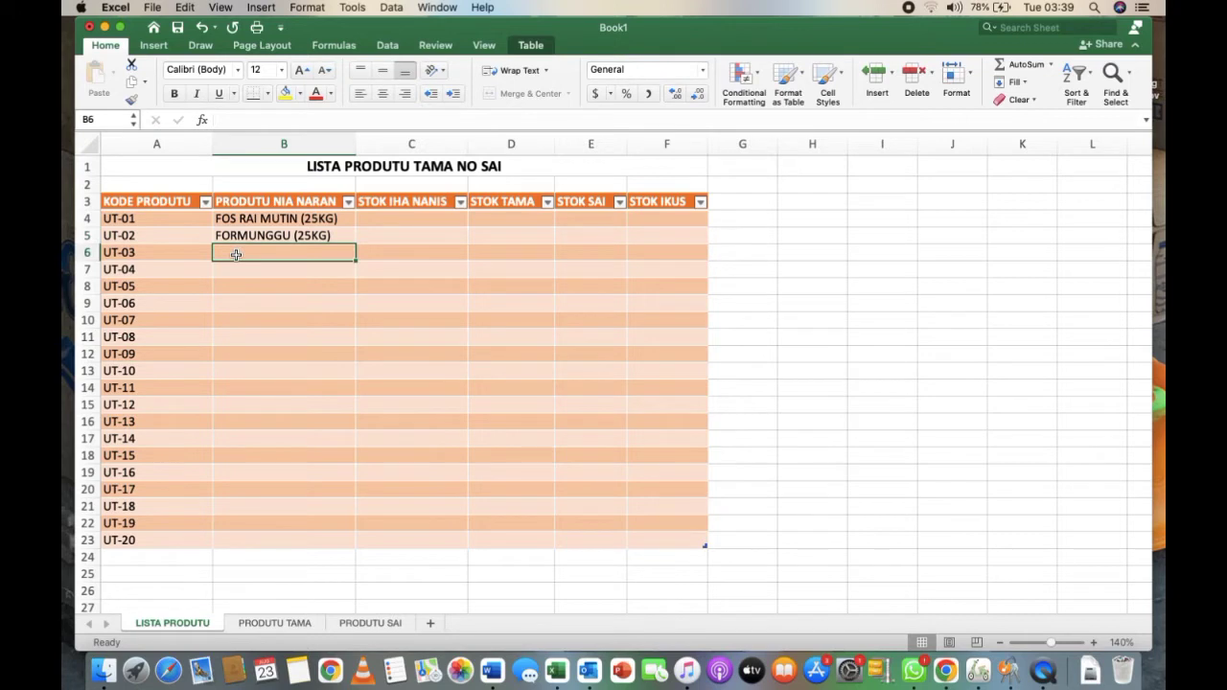
pyautogui.write('KOTO')
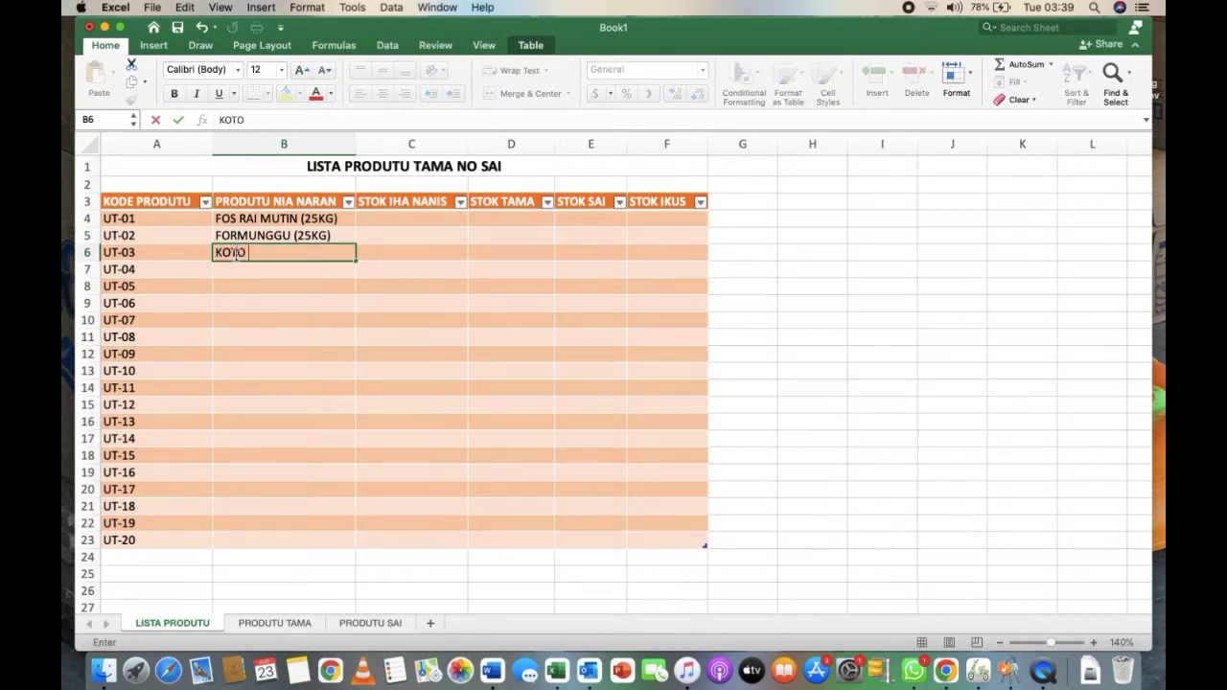
pyautogui.write(' MUSAN (')
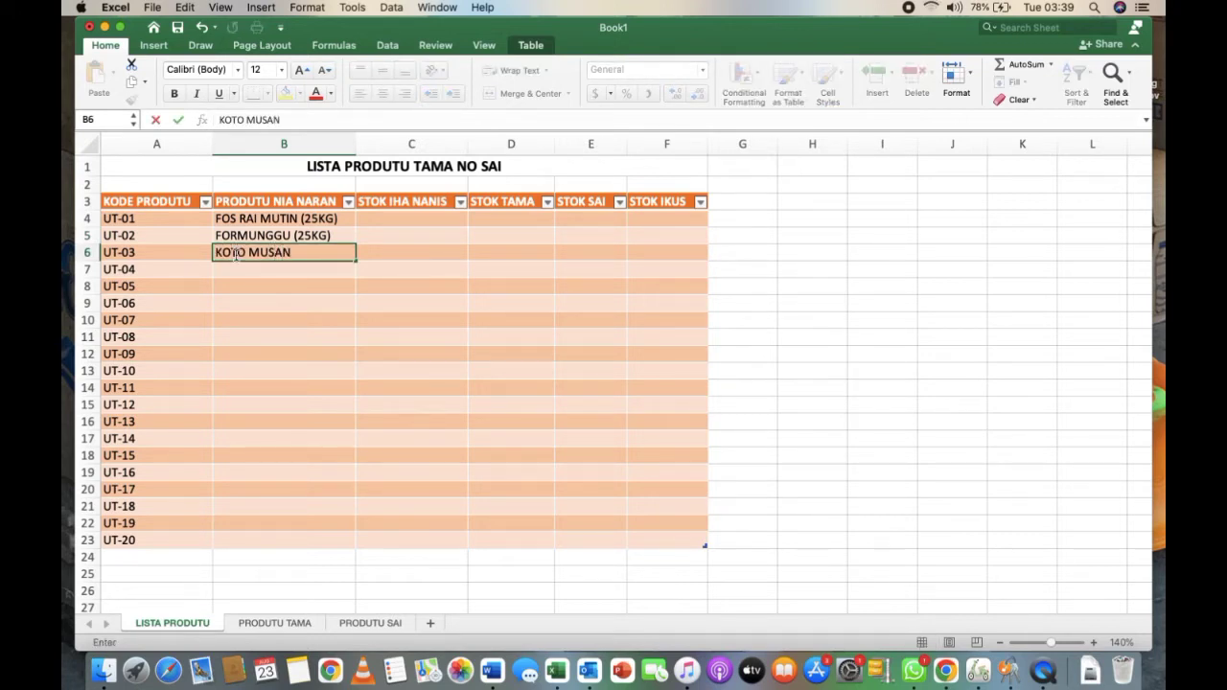
pyautogui.write('2')
pyautogui.write('5KG')
pyautogui.press('Return')
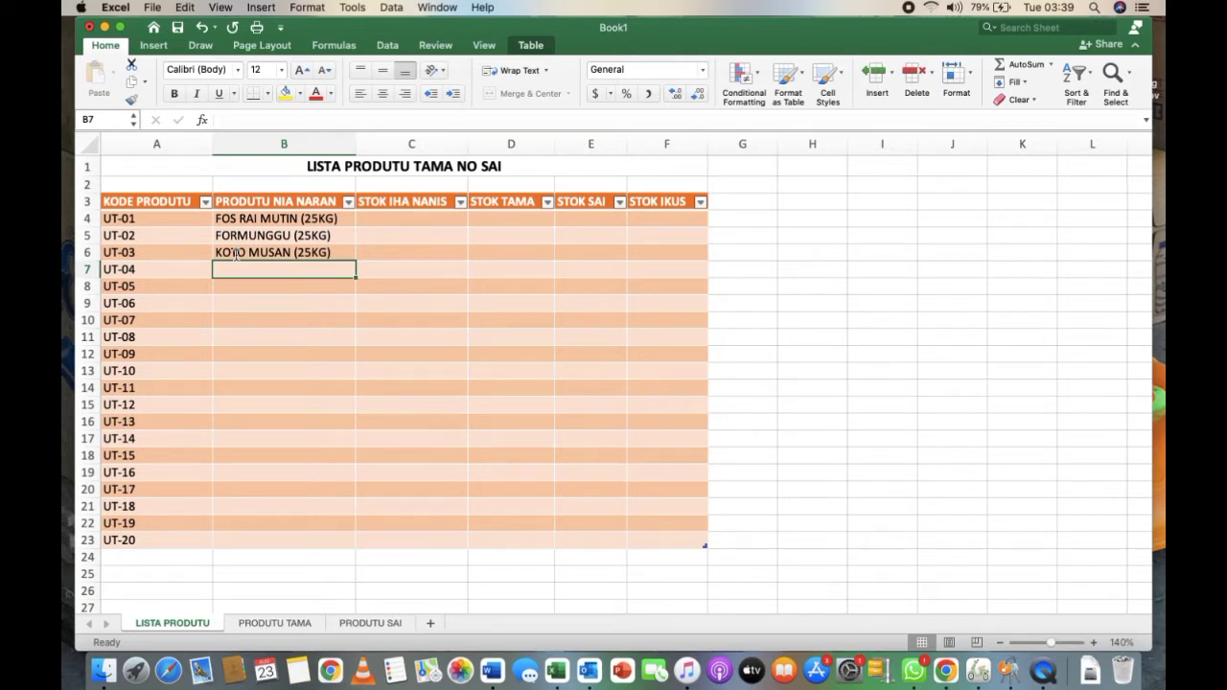
pyautogui.write('FORE RAI (25KG')
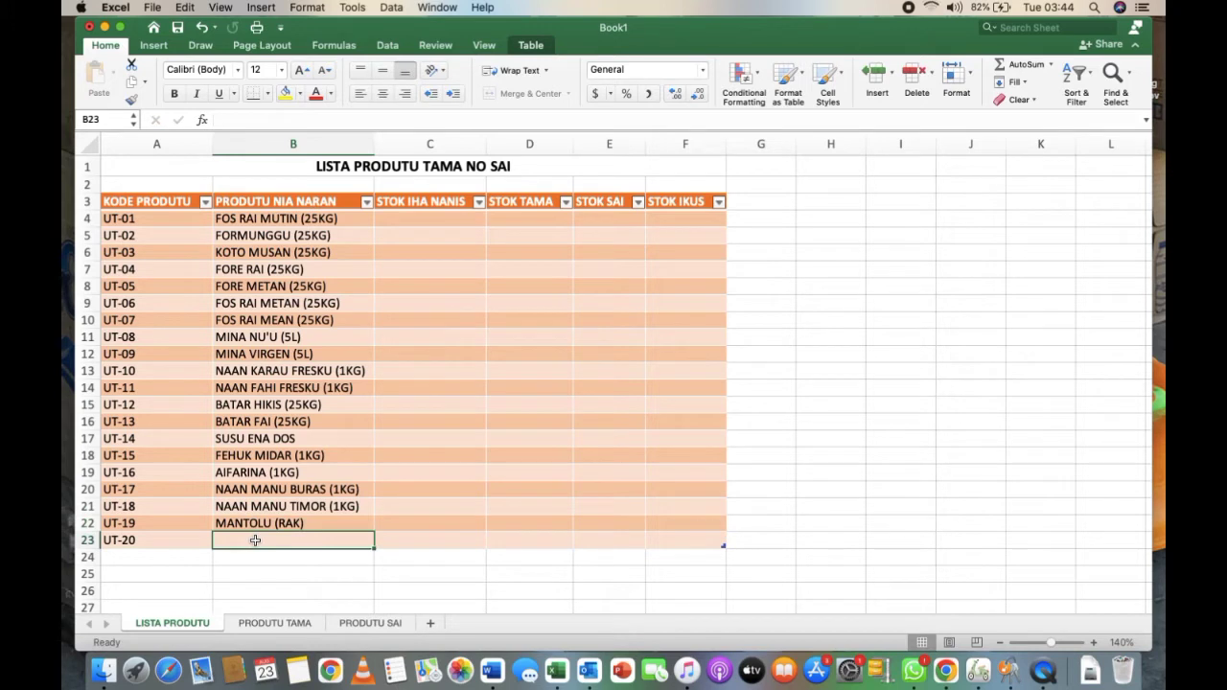
pyautogui.write('MASIN M')
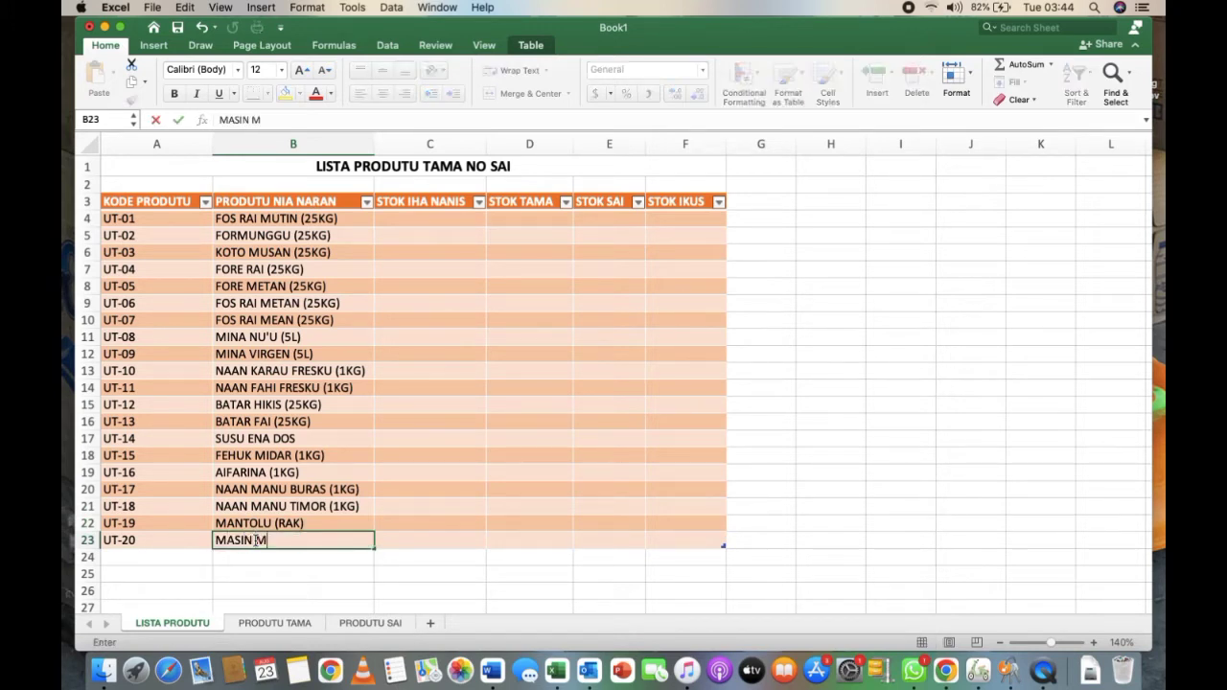
pyautogui.write('IDAR (1')
pyautogui.write('KG)')
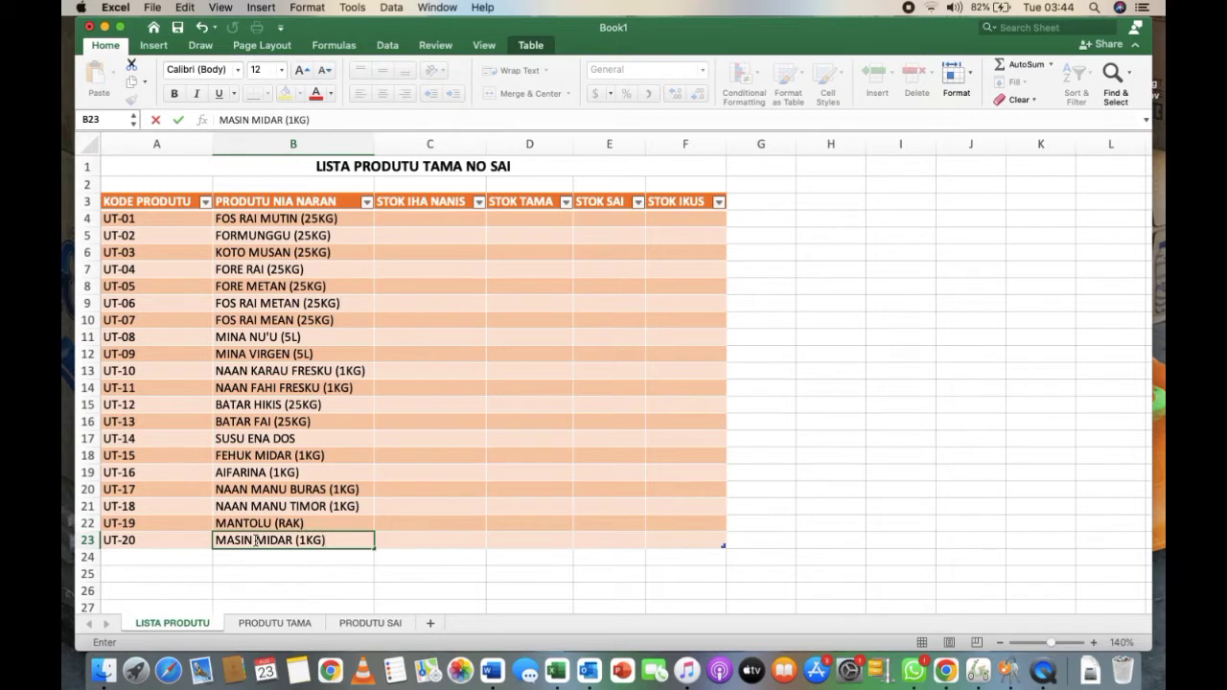
pyautogui.click(392, 221)
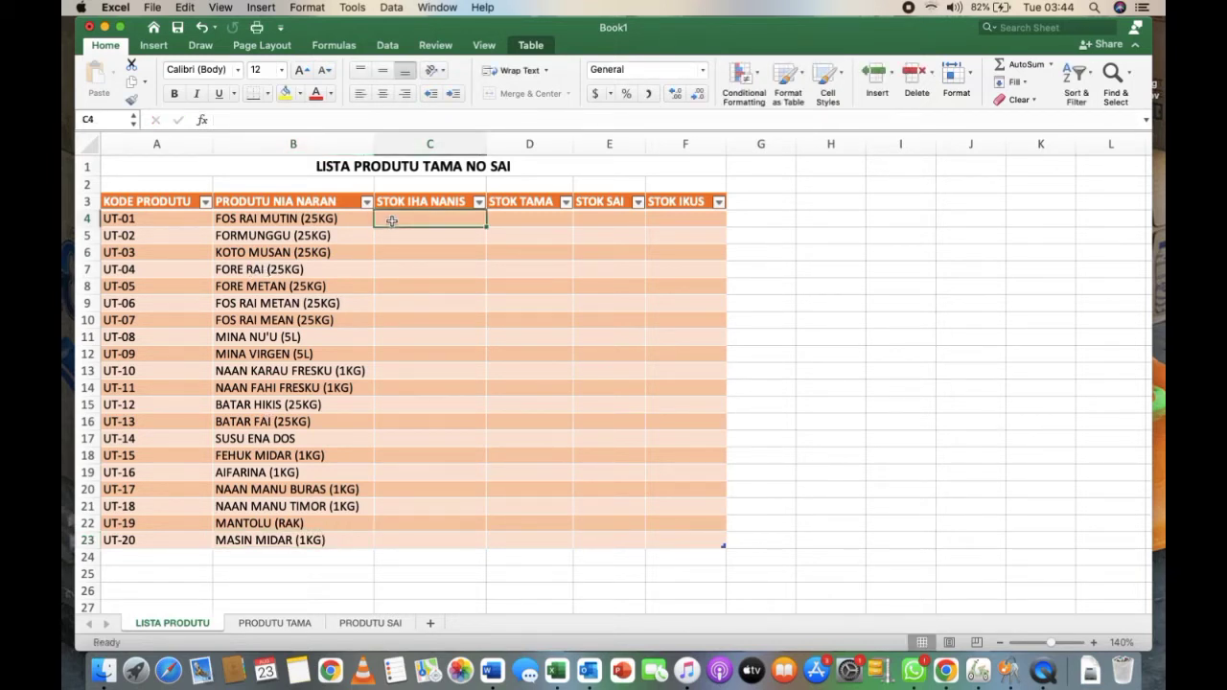
# - Give all 20 products an opening stock of 500 in C4:C23, centred, then go to PRODUTU TAMA
pyautogui.write('500')
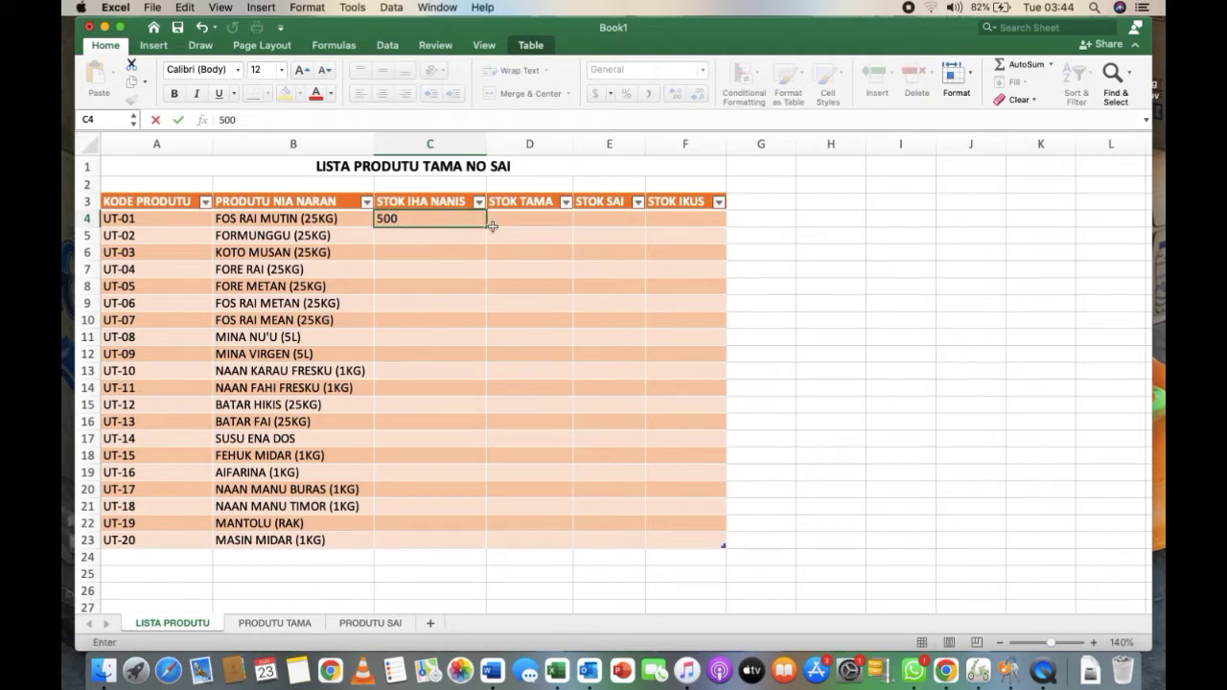
pyautogui.moveTo(488, 230); pyautogui.dragTo(521, 543)
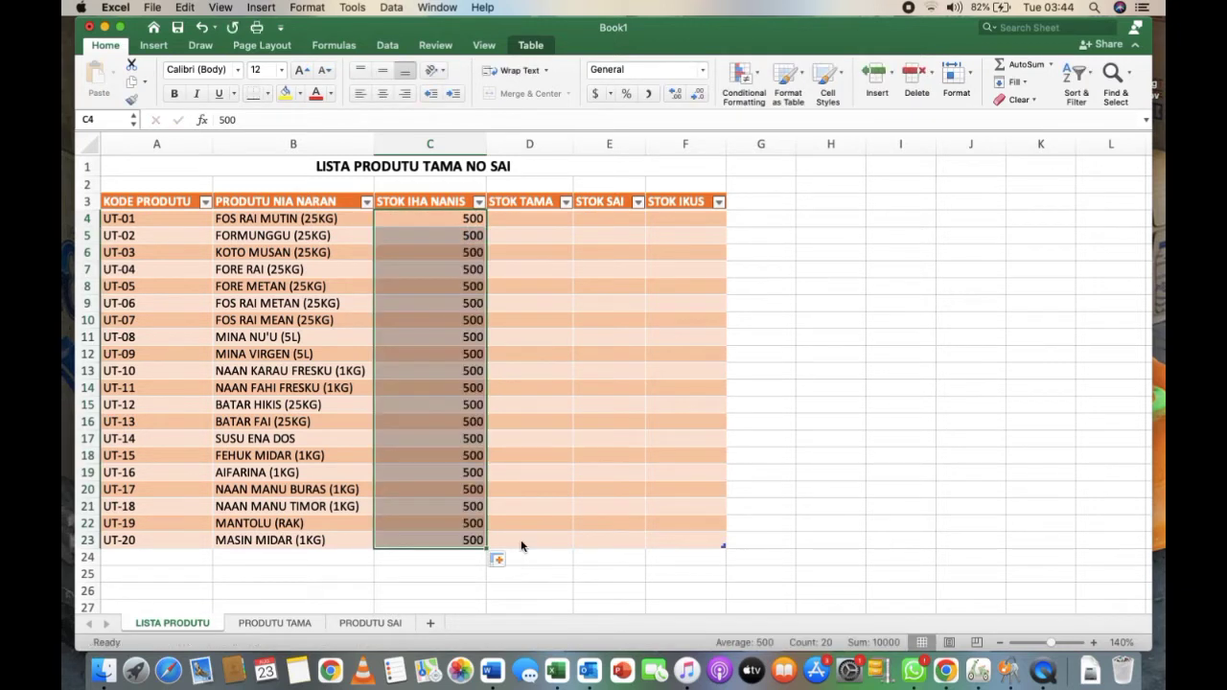
pyautogui.click(383, 94)
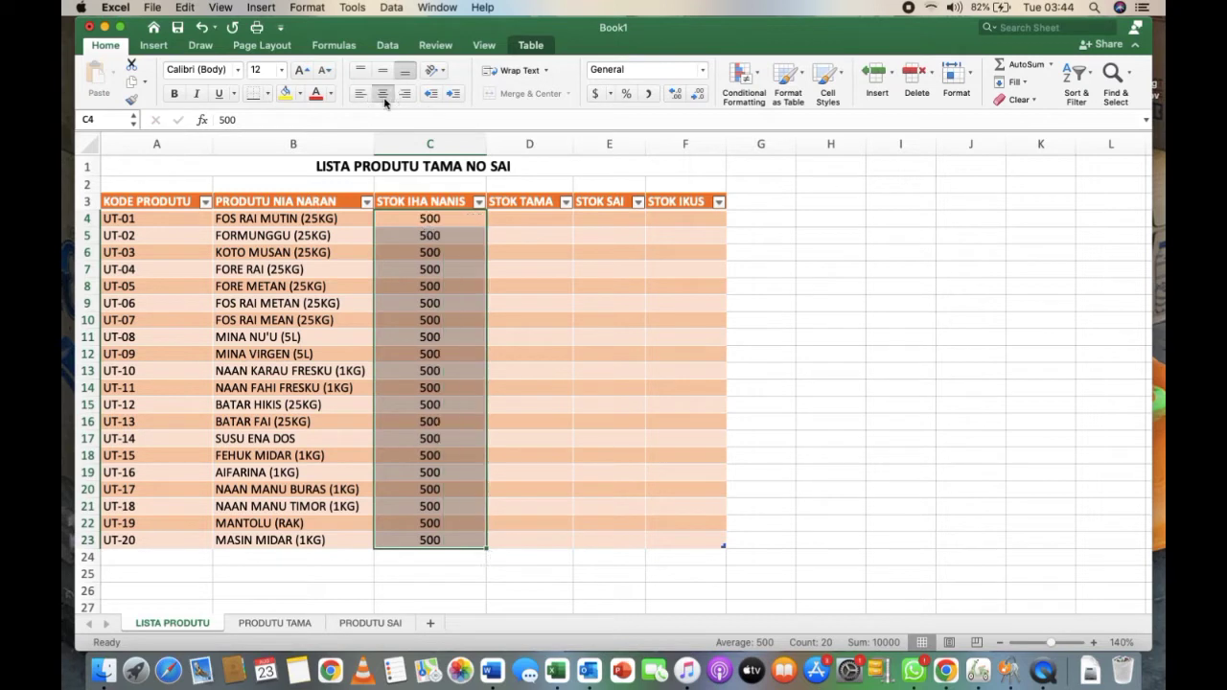
pyautogui.click(290, 623)
# - Enter the headers DATA, KODIGU PRODUTU, PRODUTU NIA NARAN and TOTAL TAMA in A3:D3
pyautogui.click(126, 182)
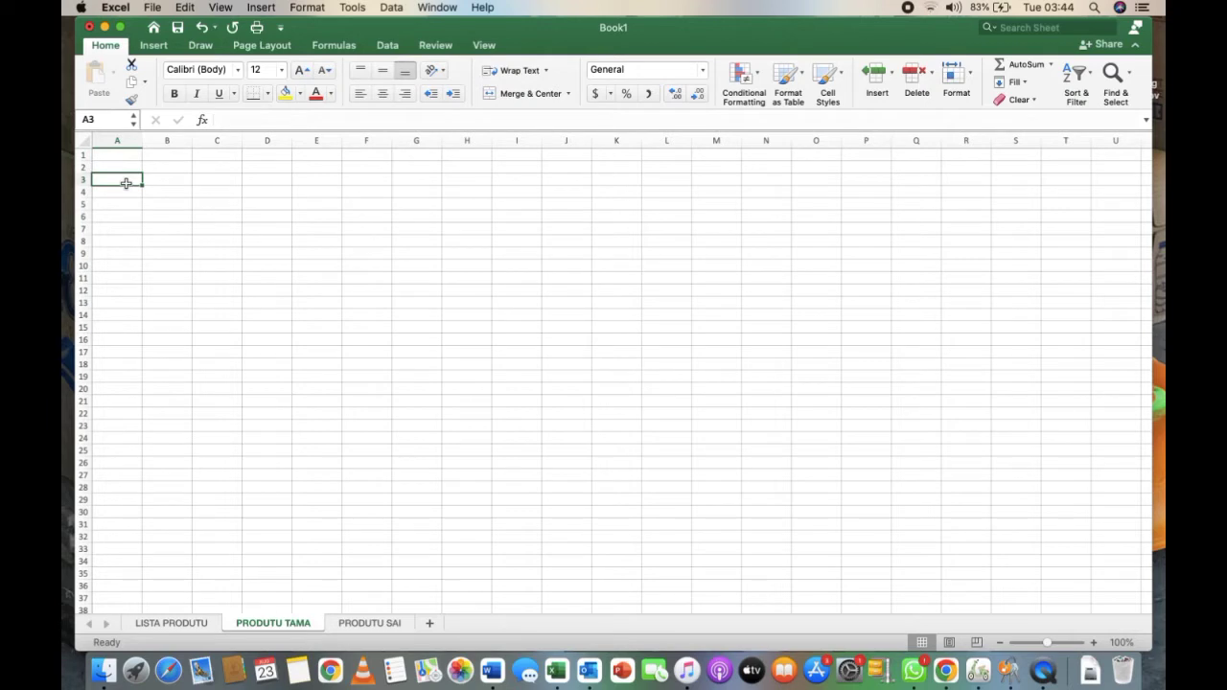
pyautogui.write('DATA')
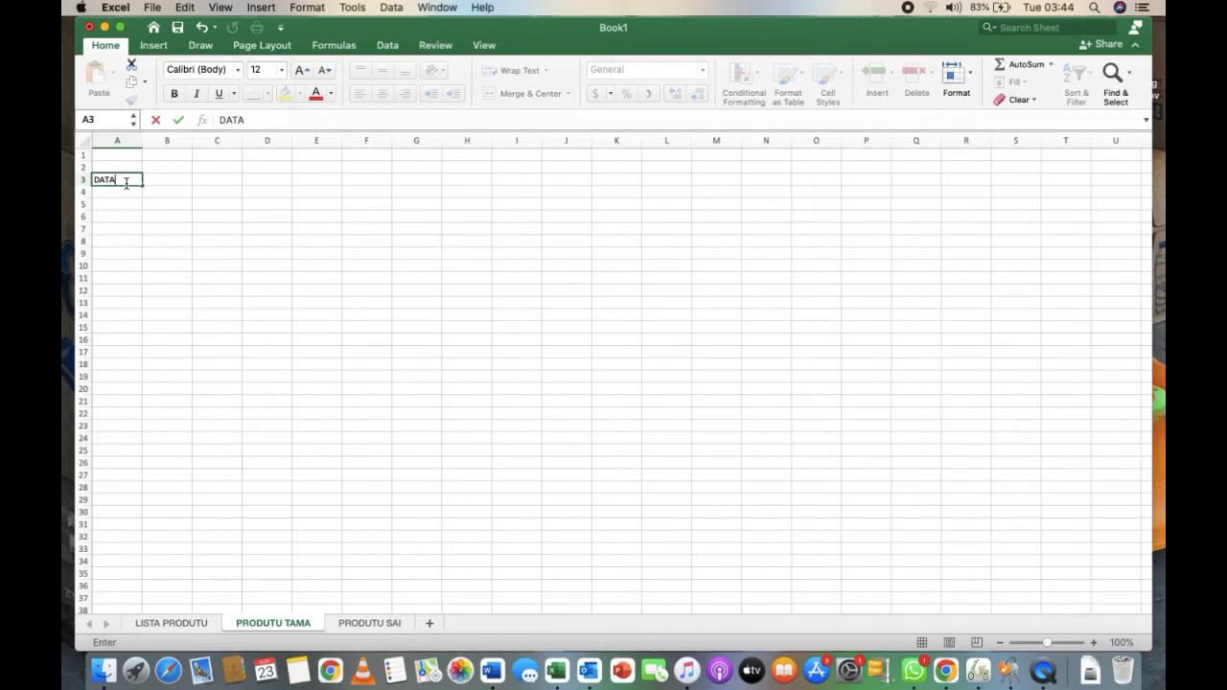
pyautogui.press('Tab')
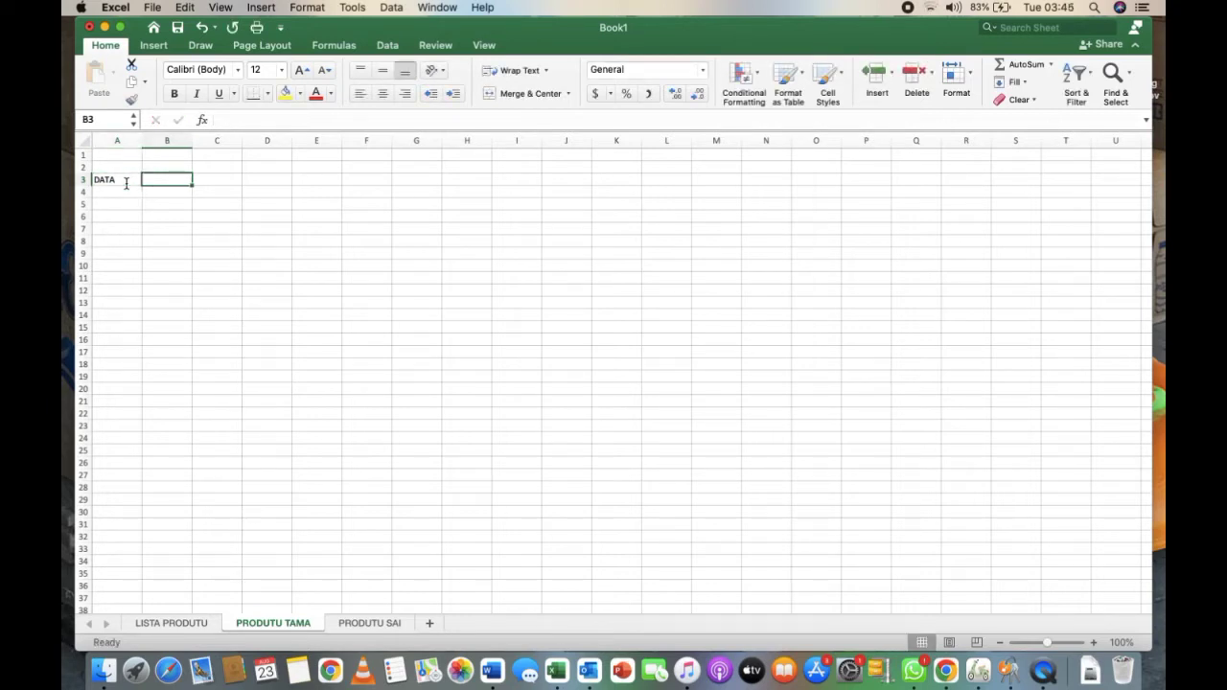
pyautogui.write('KO')
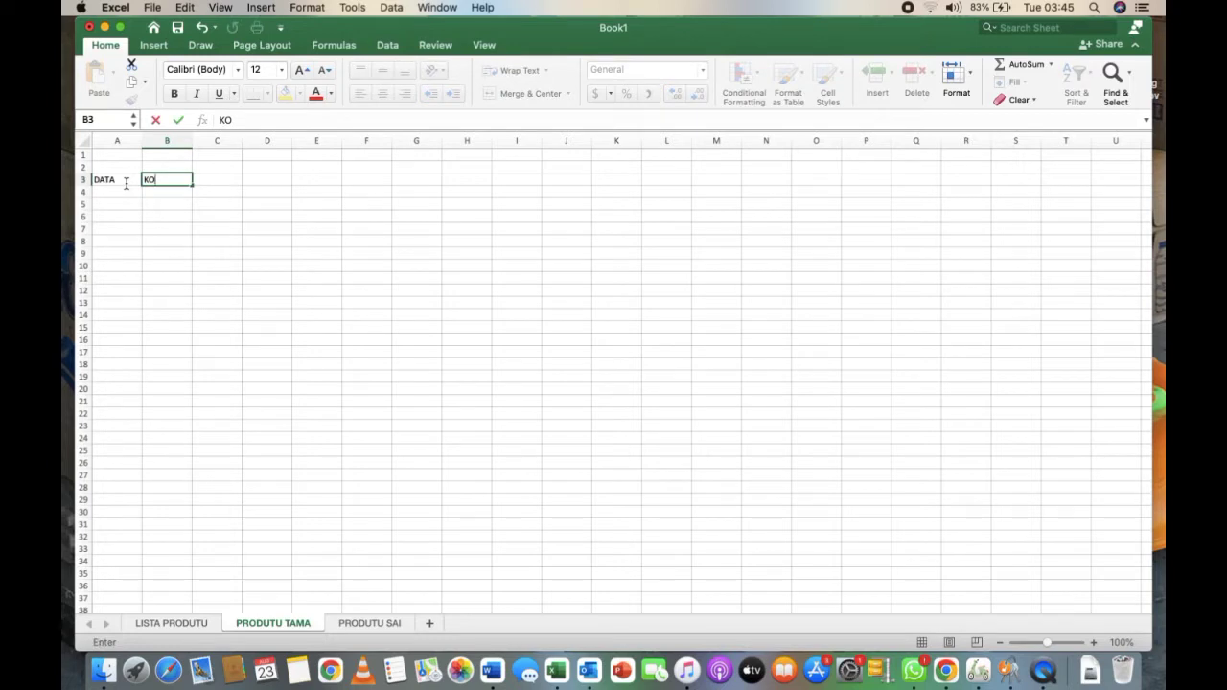
pyautogui.write('DIGU')
pyautogui.write(' PROD')
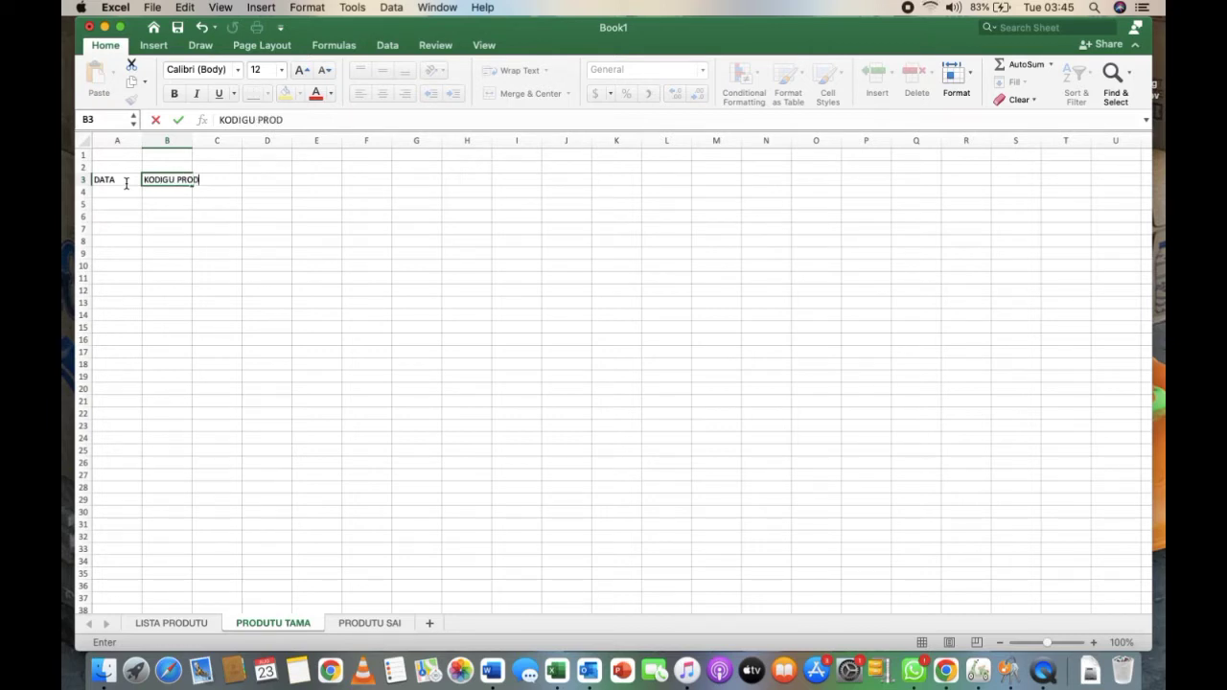
pyautogui.write('UTU')
pyautogui.press('Tab')
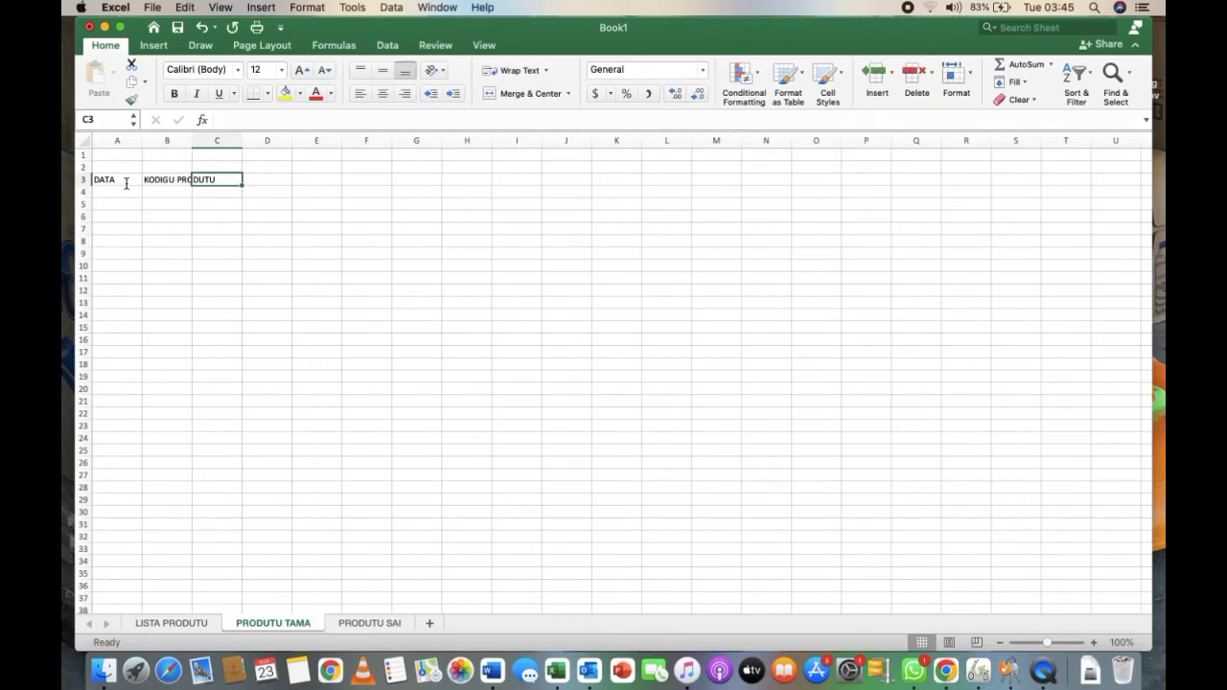
pyautogui.write('PRO')
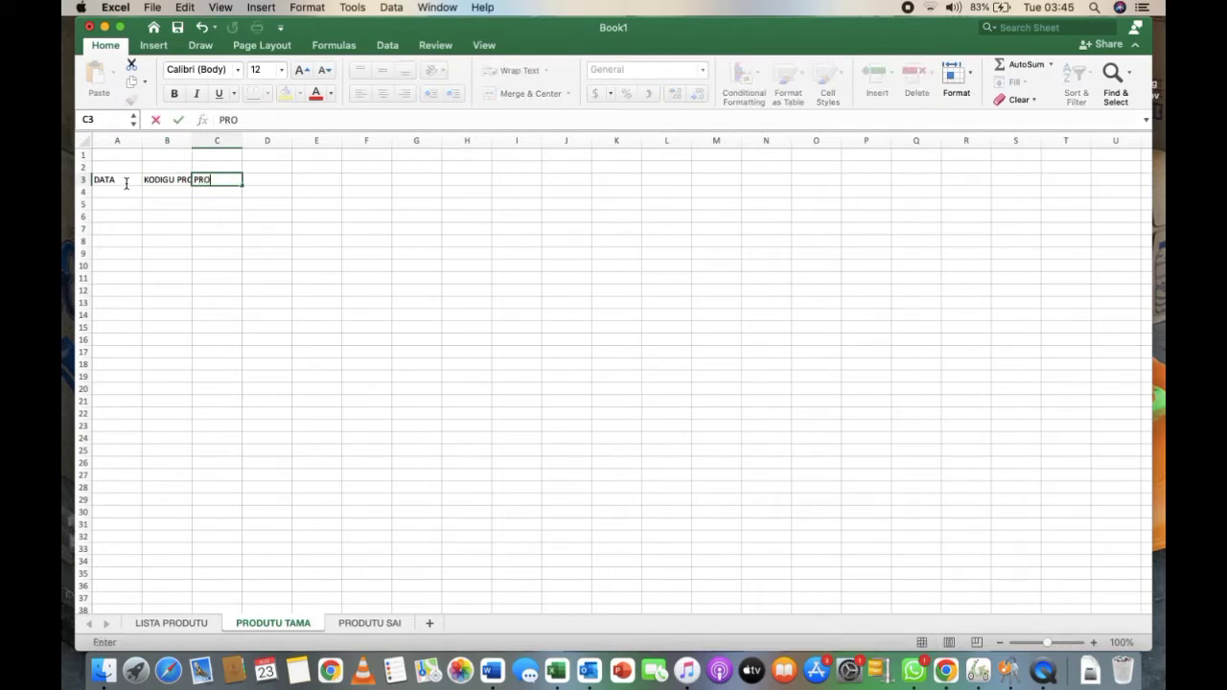
pyautogui.write('DUTU NIA ')
pyautogui.write('NARAN')
pyautogui.press('Tab')
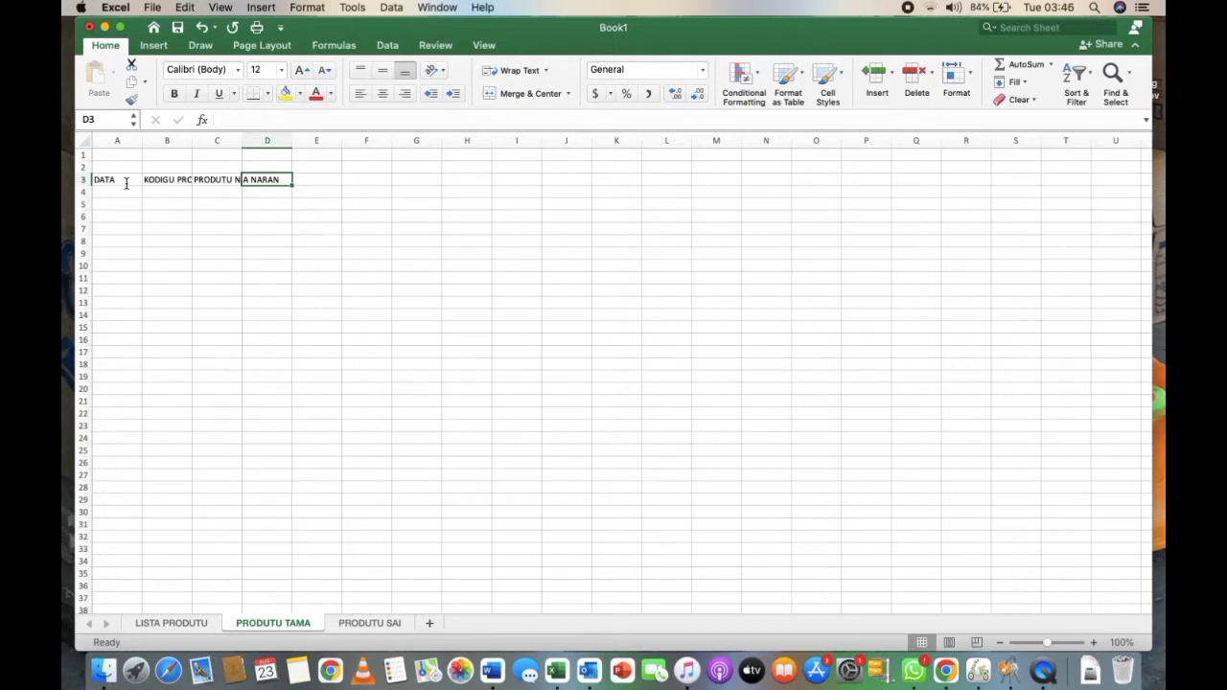
pyautogui.write('TOTAL T')
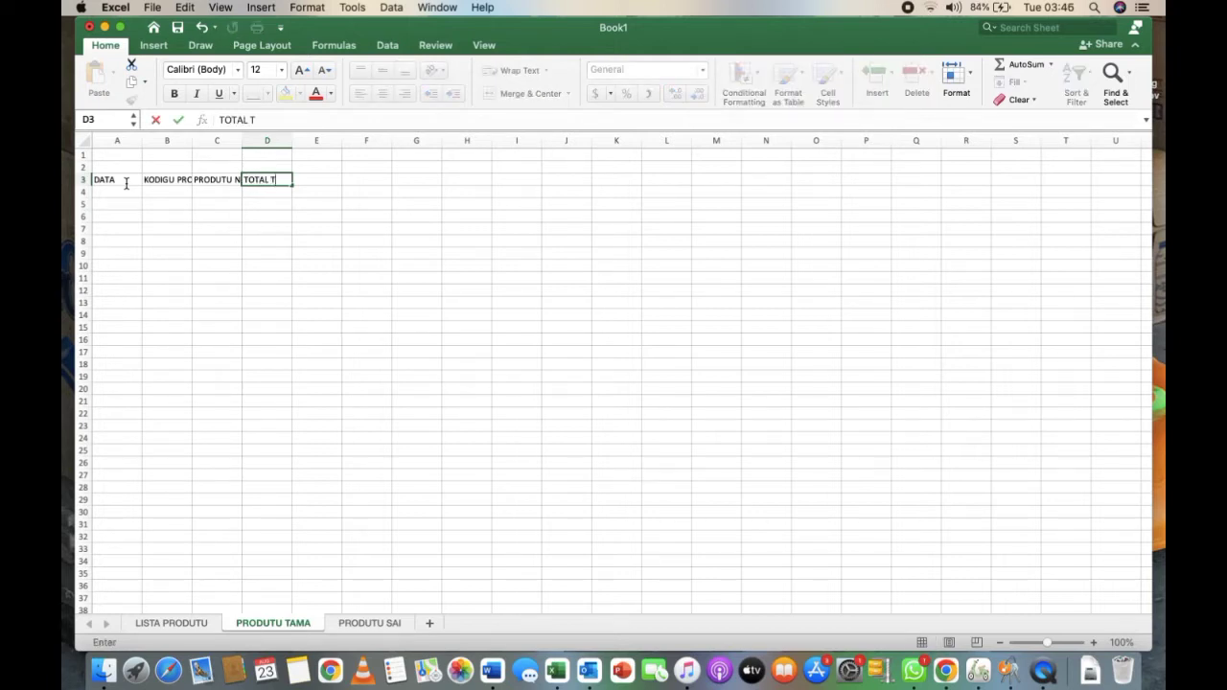
pyautogui.write('AMA')
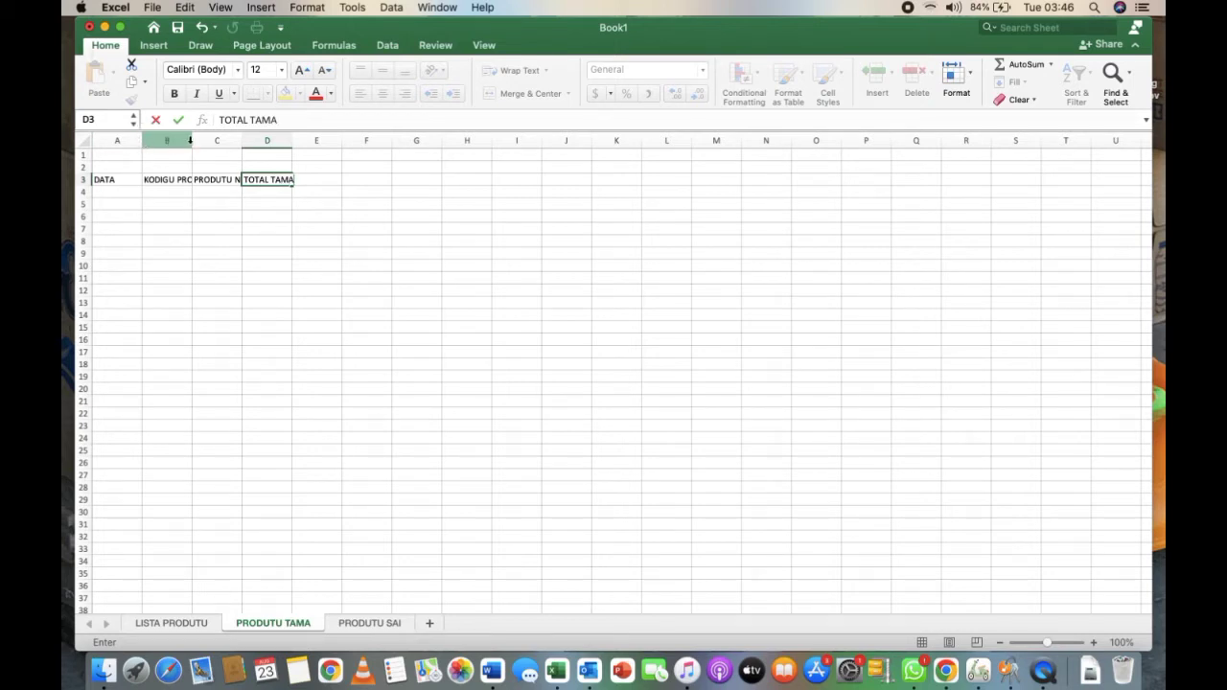
# - AutoFit columns B, C and D to their header widths
pyautogui.doubleClick(191, 140)
pyautogui.doubleClick(270, 140)
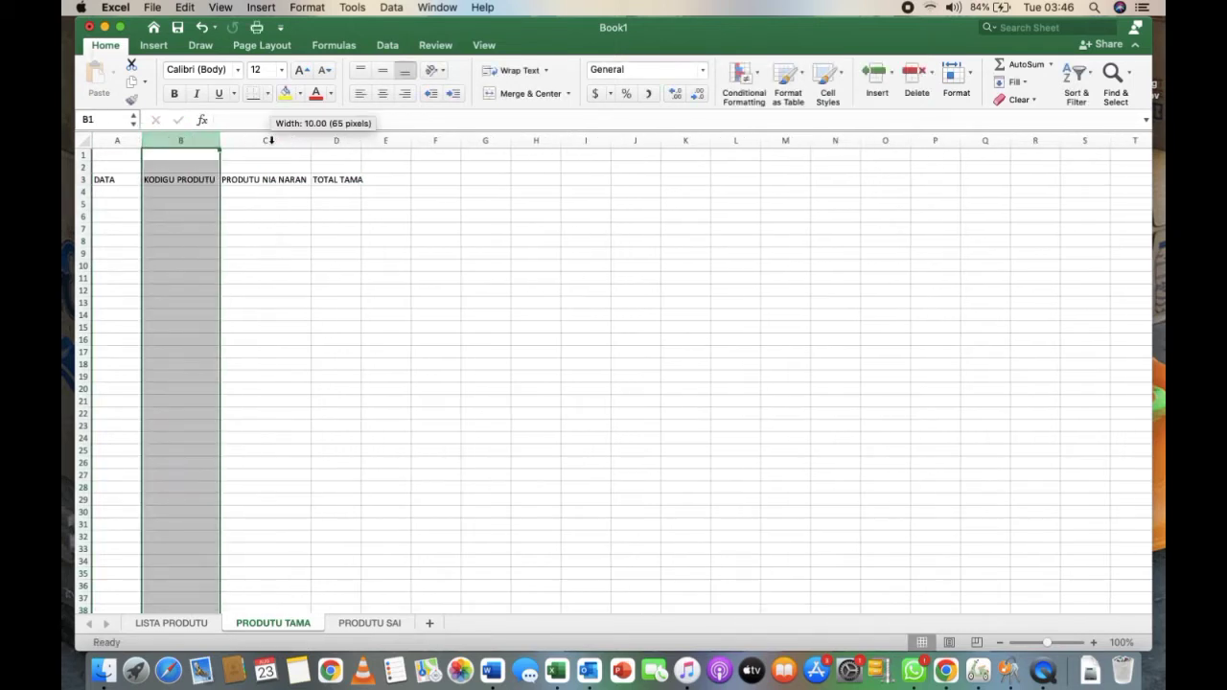
pyautogui.doubleClick(364, 140)
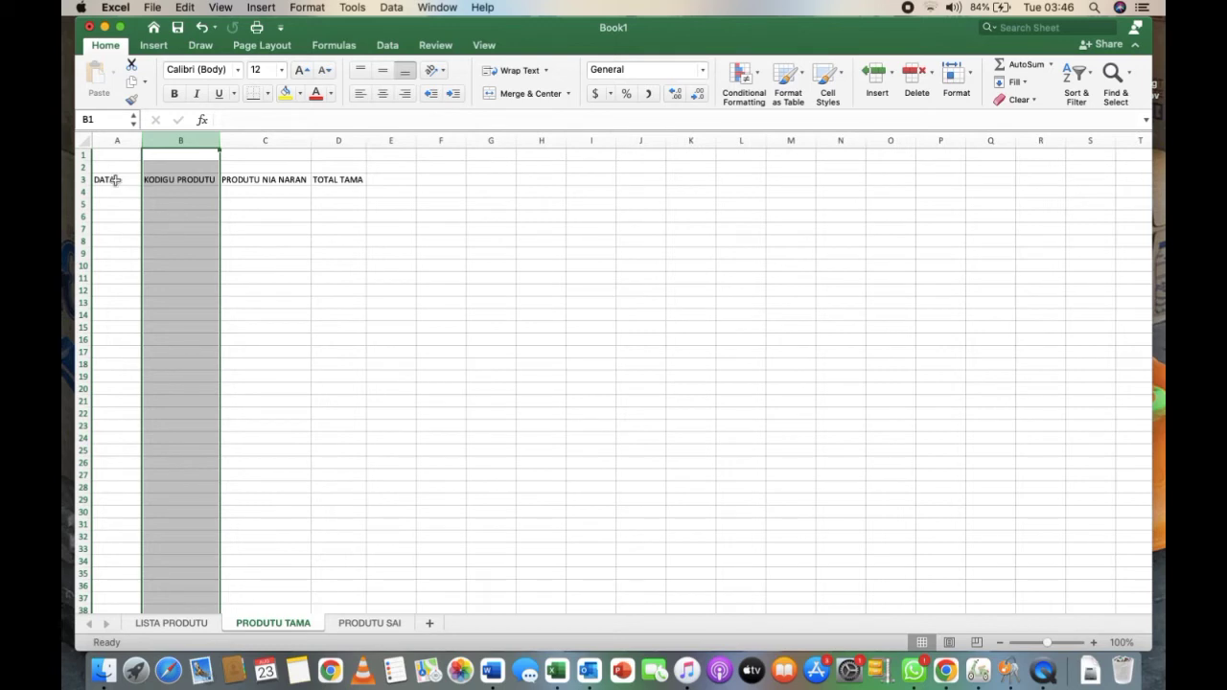
# - Format A3:D3 as a medium orange table using the first row as headers
pyautogui.moveTo(115, 179); pyautogui.dragTo(336, 180)
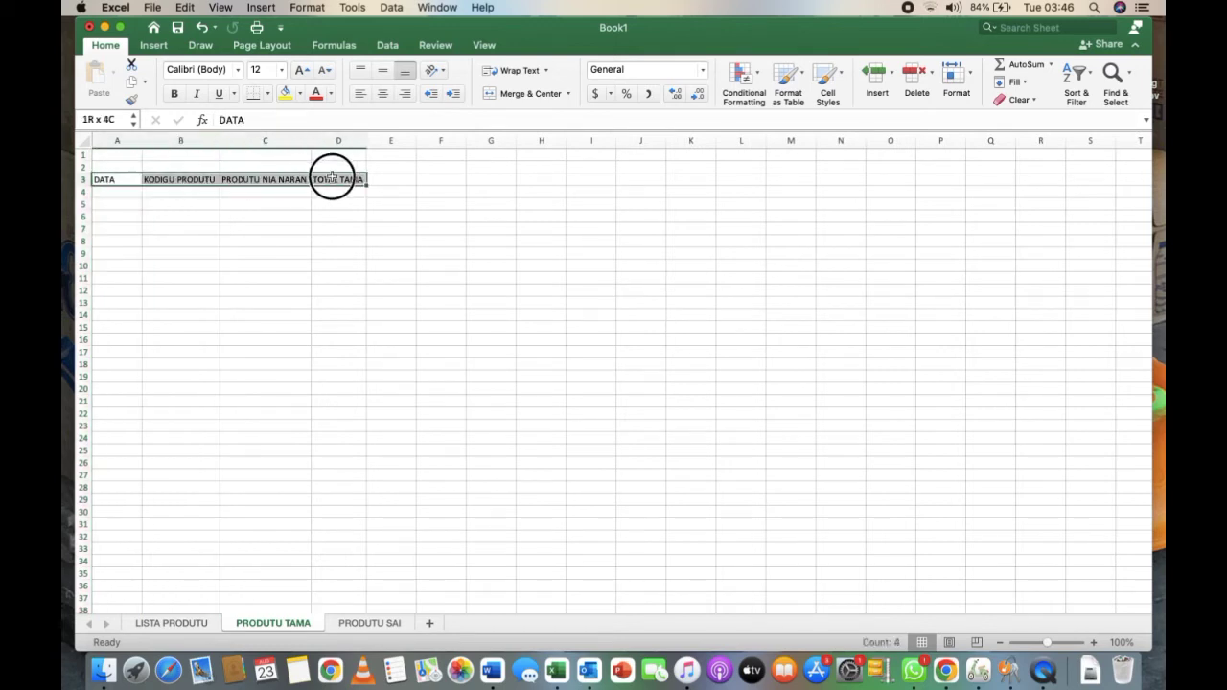
pyautogui.click(804, 83)
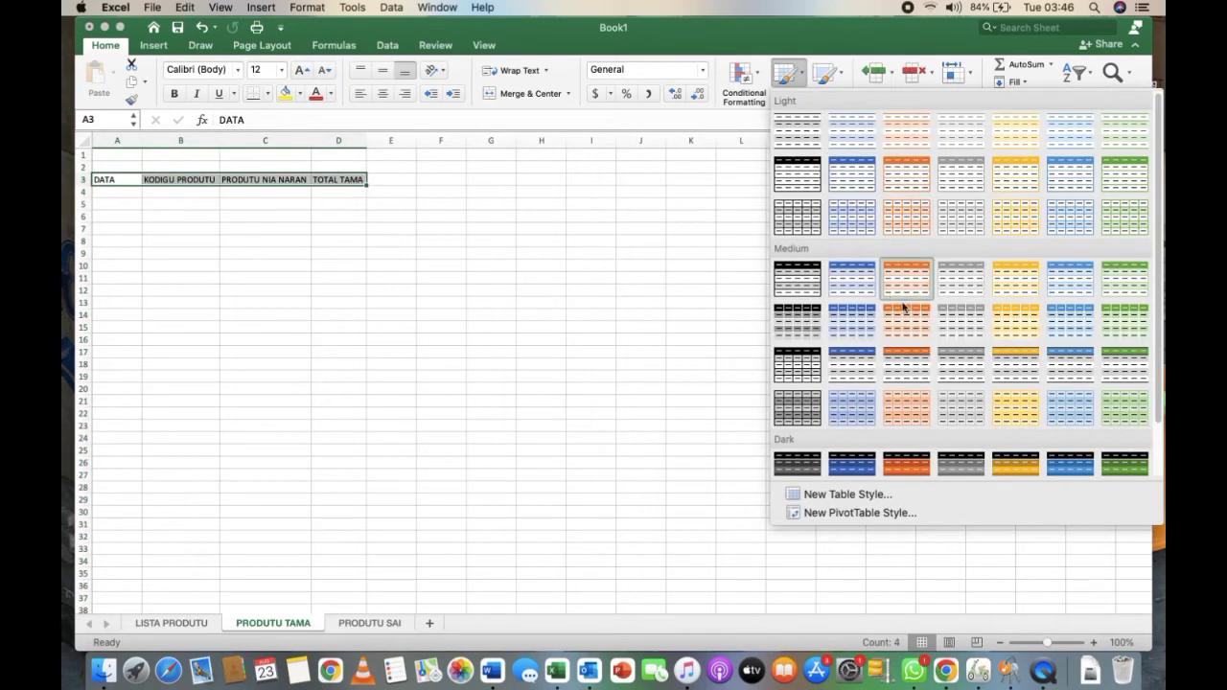
pyautogui.click(904, 311)
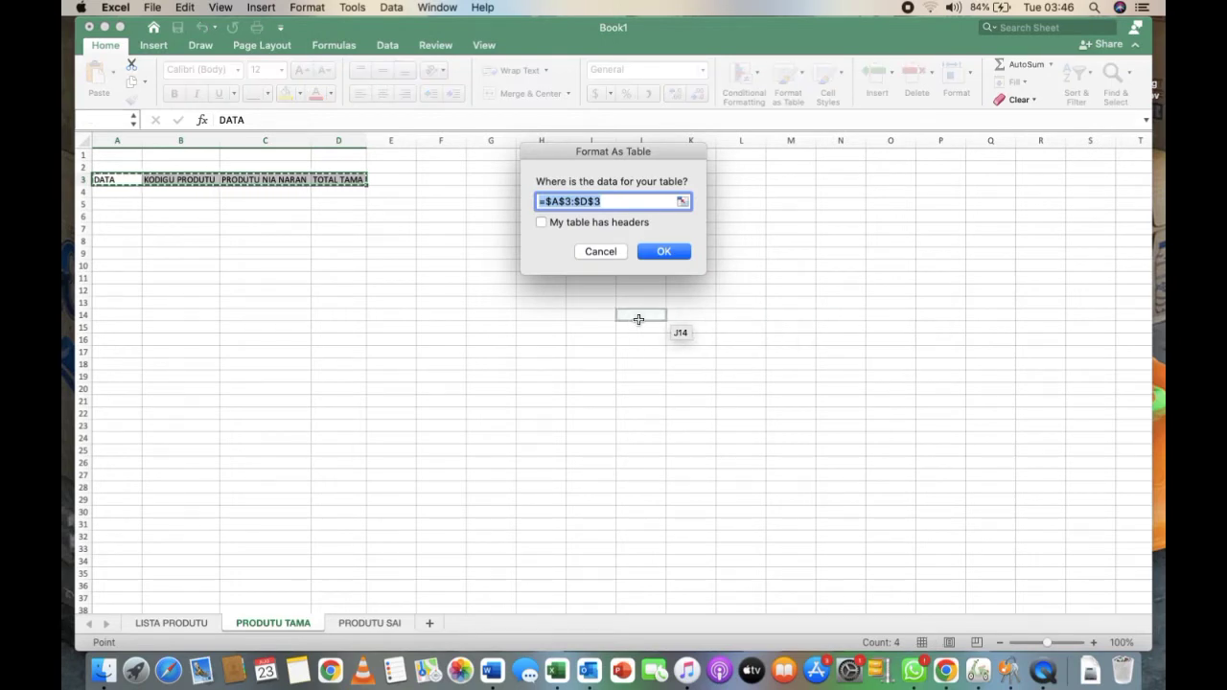
pyautogui.click(566, 225)
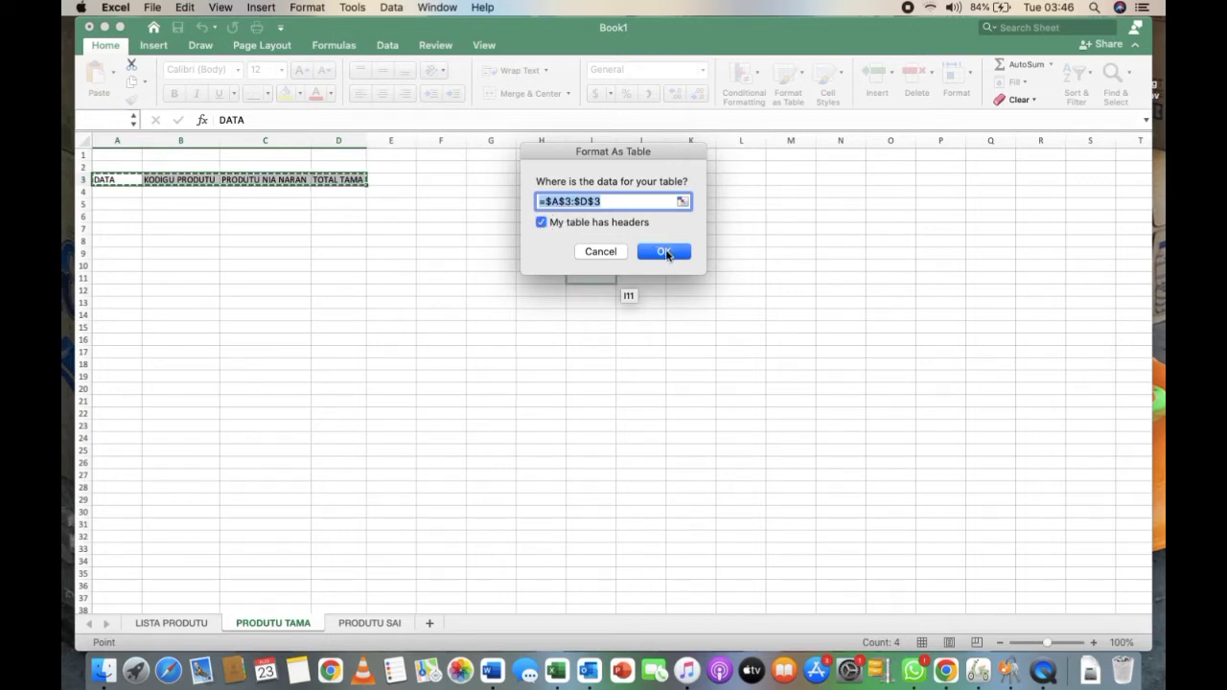
pyautogui.click(669, 252)
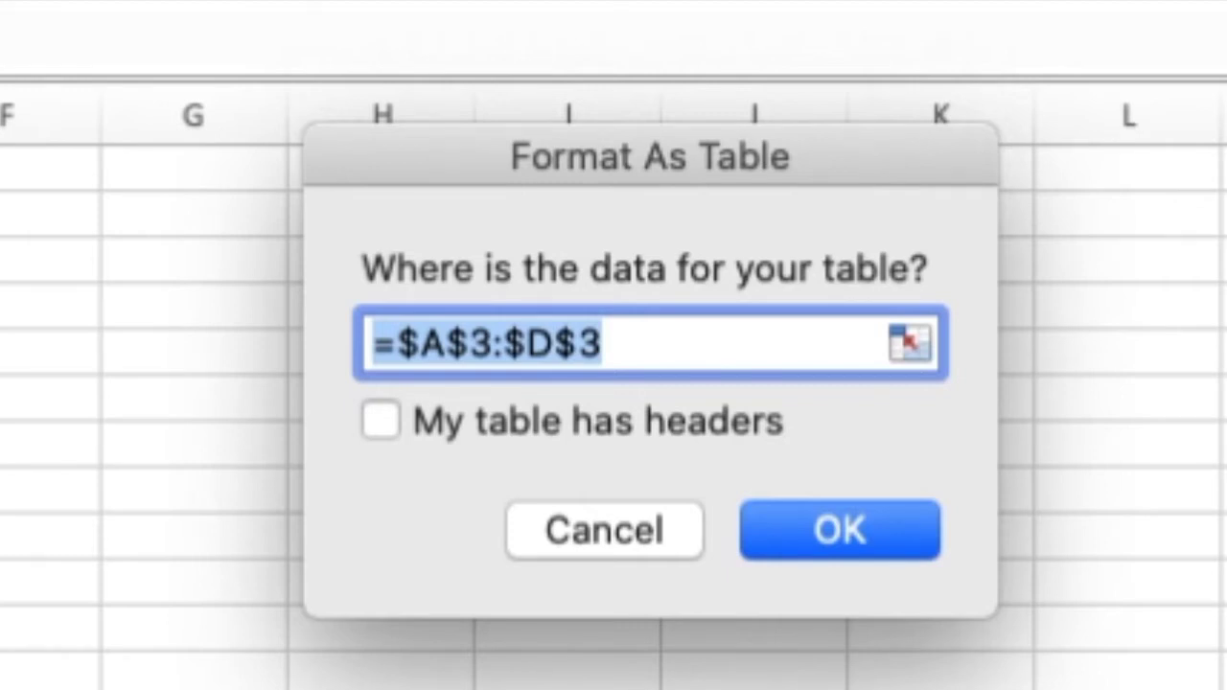
pyautogui.click(471, 423)
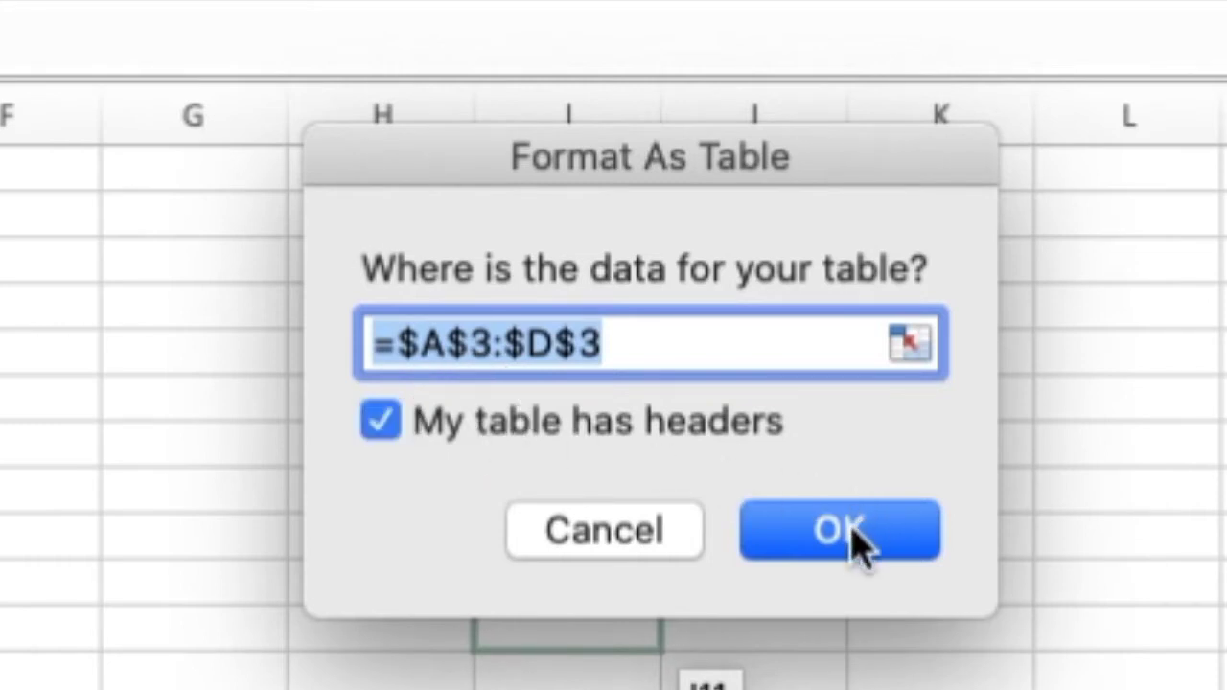
pyautogui.click(849, 532)
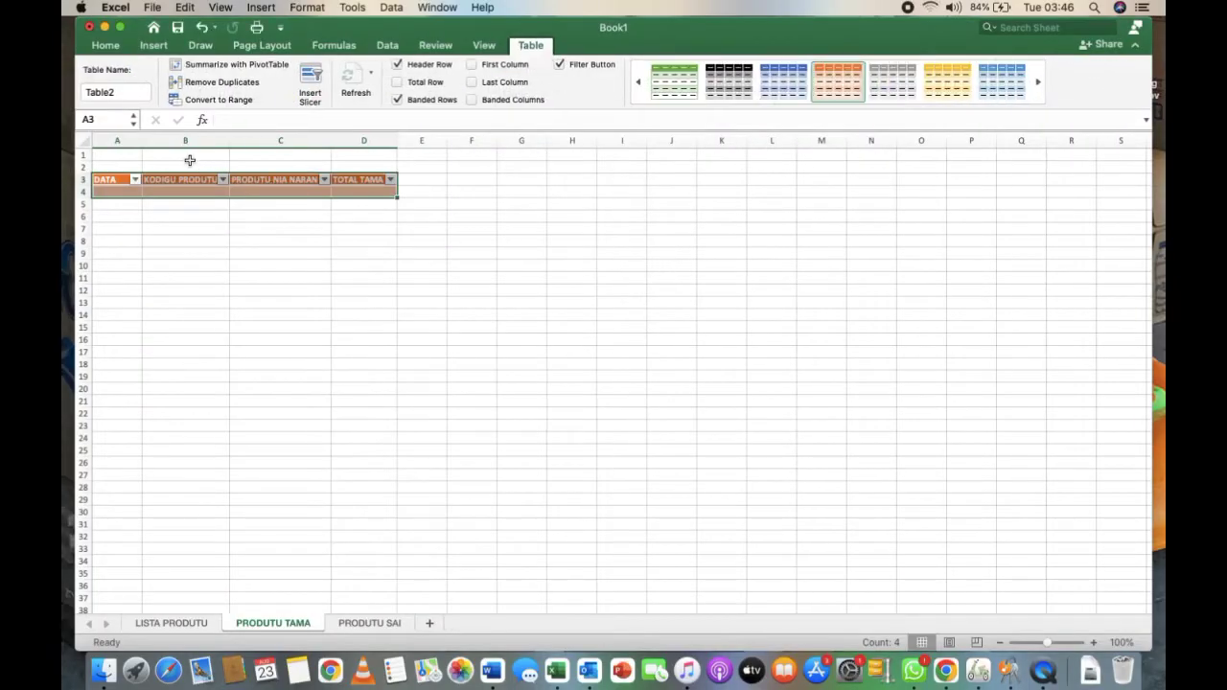
# - Merge A1:D1 and type the title TABELE PRODUTU TAMA
pyautogui.moveTo(121, 156); pyautogui.dragTo(346, 155)
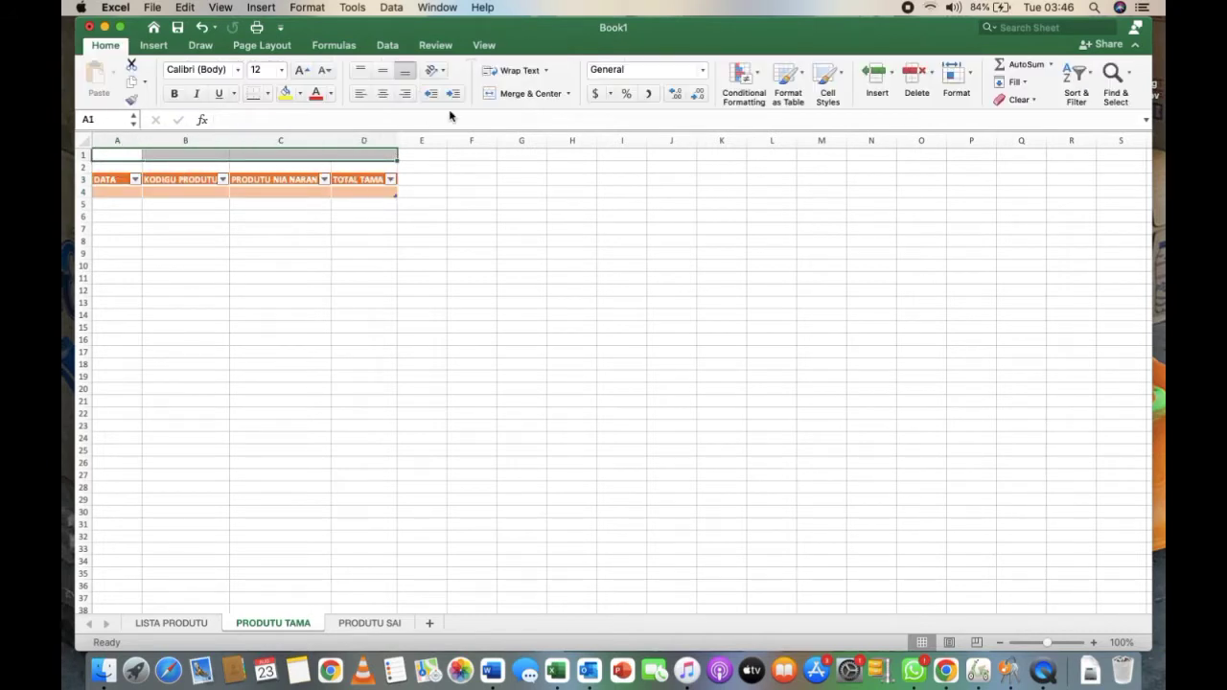
pyautogui.click(492, 94)
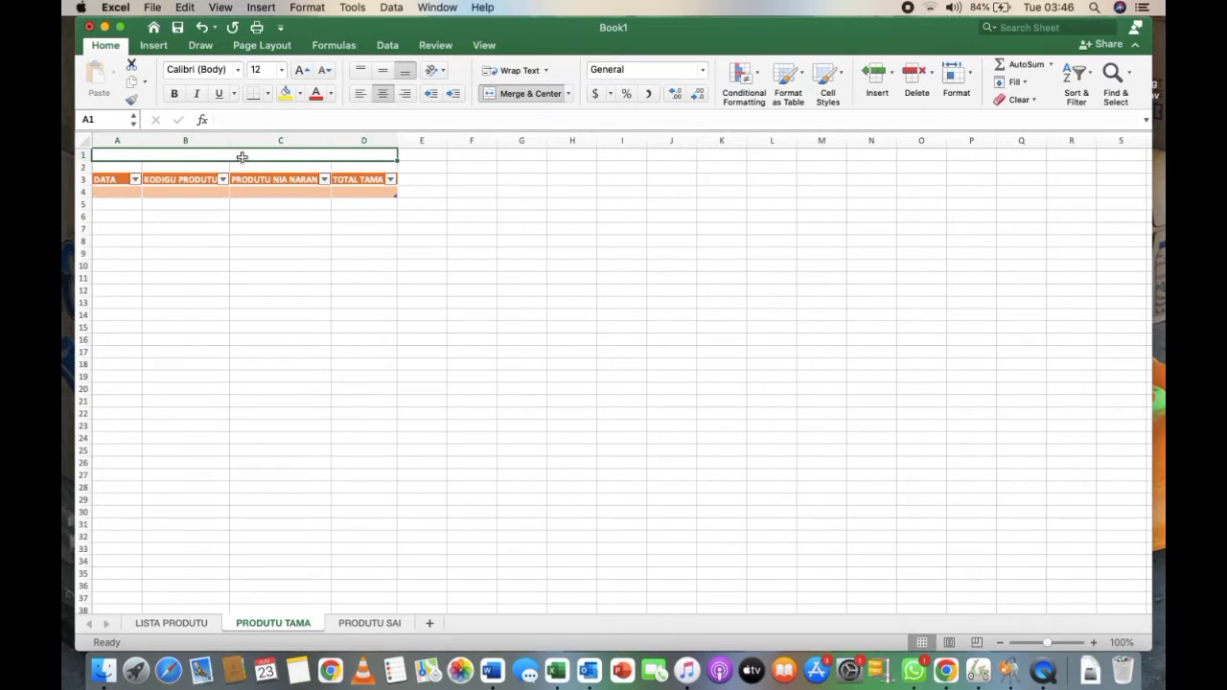
pyautogui.write('P')
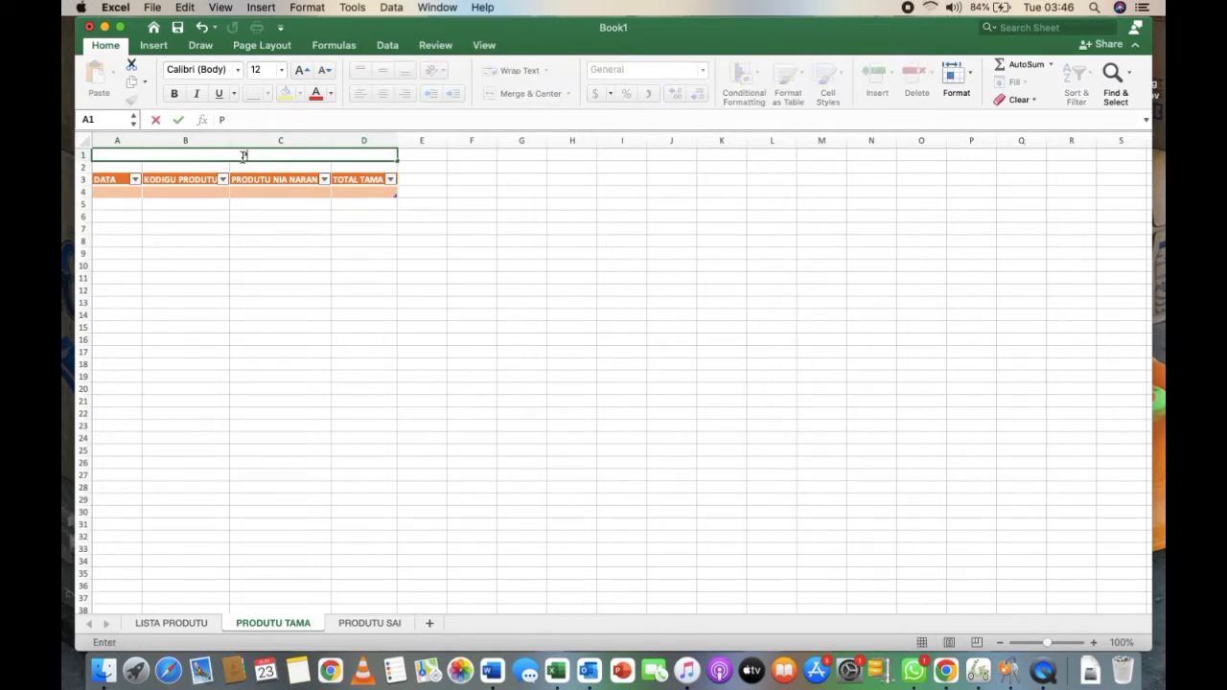
pyautogui.press('BackSpace')
pyautogui.write('TABEL')
pyautogui.write('E P')
pyautogui.write('RODUTU')
pyautogui.write(' TAMA')
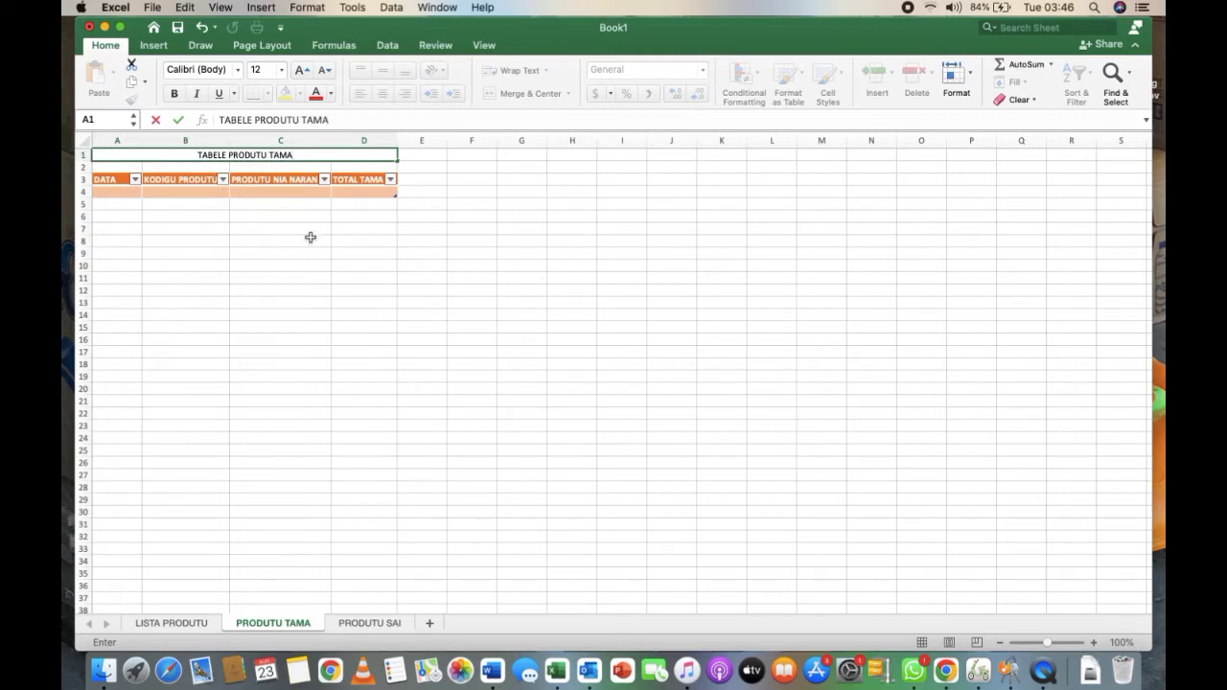
pyautogui.click(309, 240)
# - Make the title bold at size 14 and bold the row-3 table headers
pyautogui.click(274, 156)
pyautogui.click(176, 94)
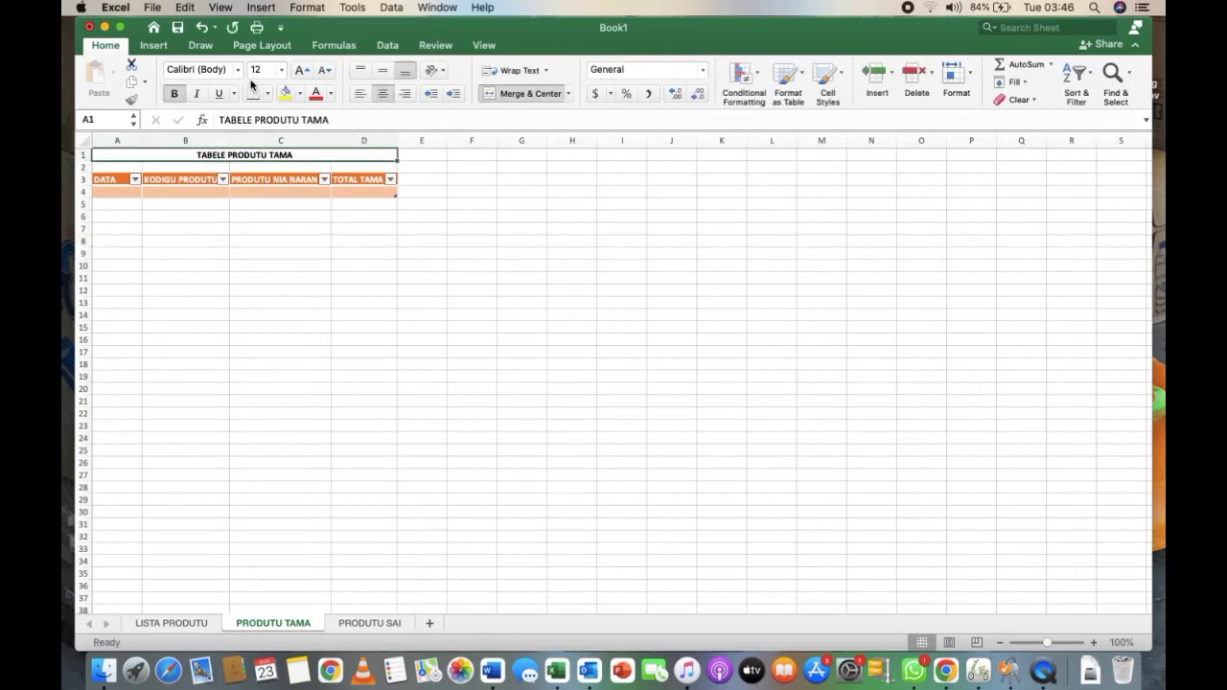
pyautogui.click(301, 70)
pyautogui.click(83, 181)
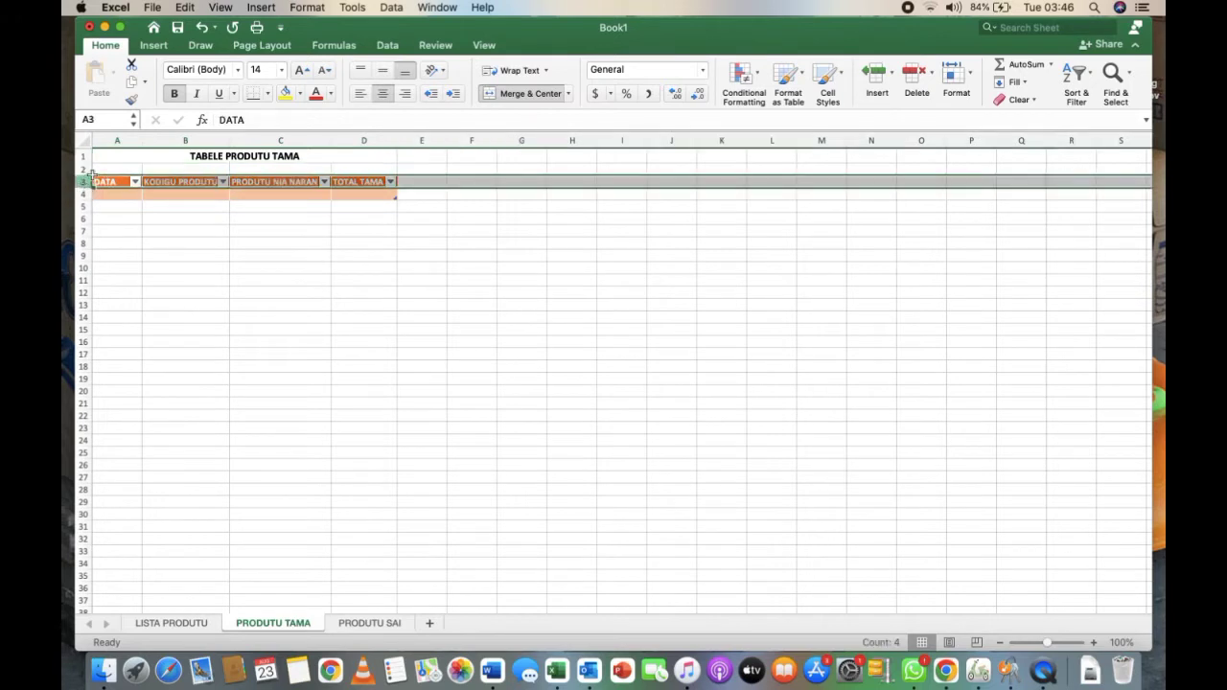
pyautogui.click(174, 93)
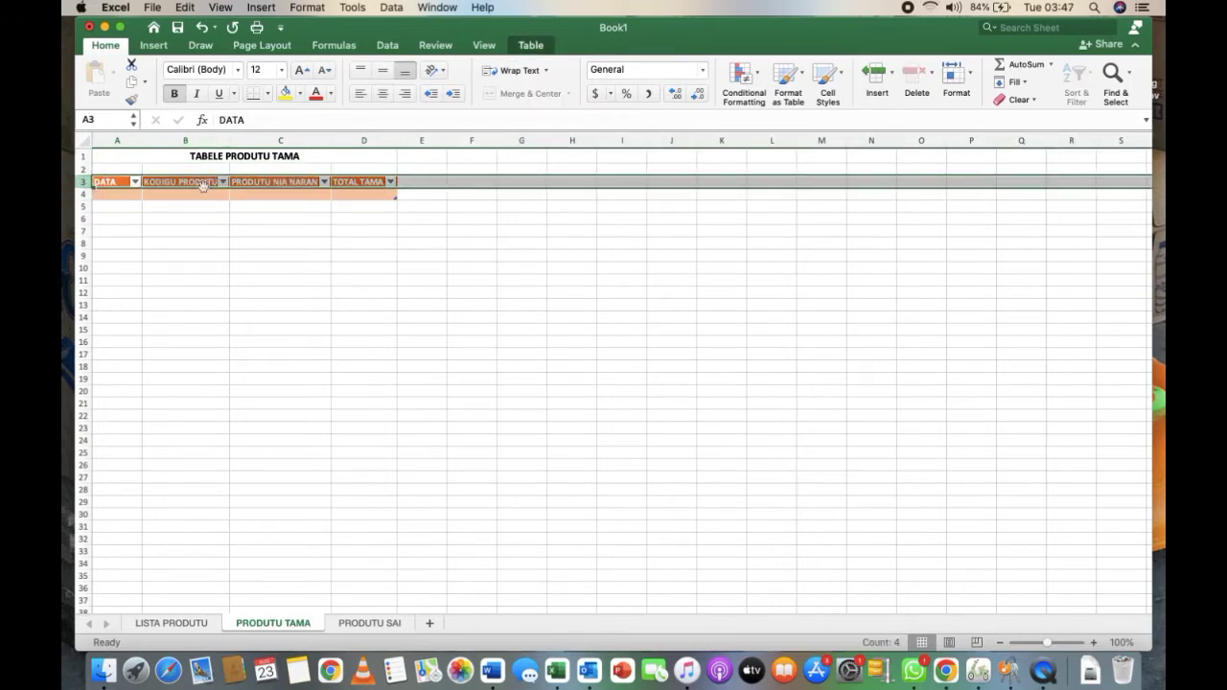
pyautogui.click(214, 259)
# - Format column A with the English (United States) 14-Mar date style in Format Cells
pyautogui.click(118, 143)
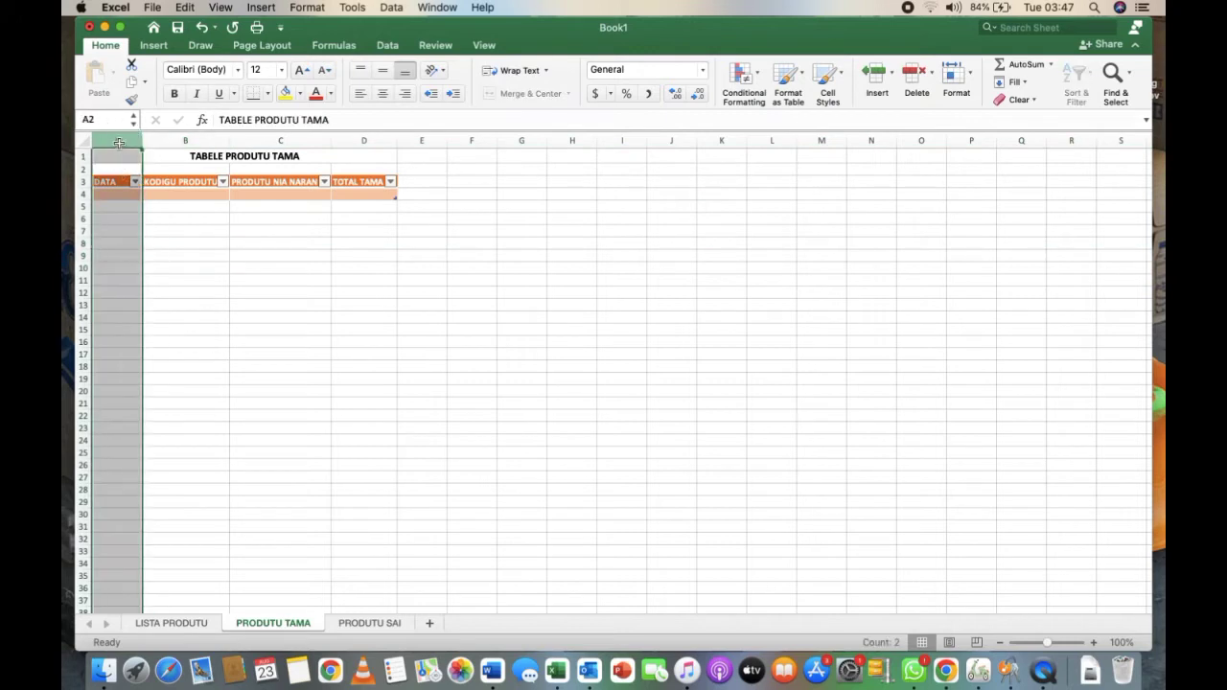
pyautogui.click(704, 73)
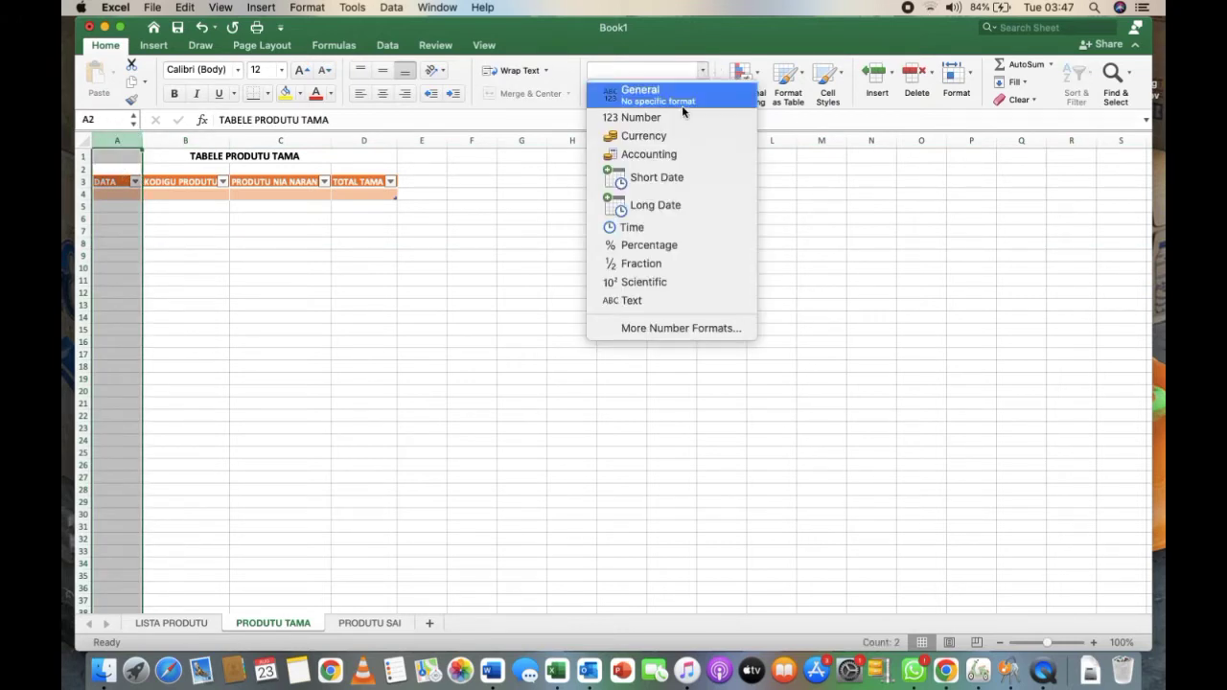
pyautogui.click(669, 175)
pyautogui.click(608, 94)
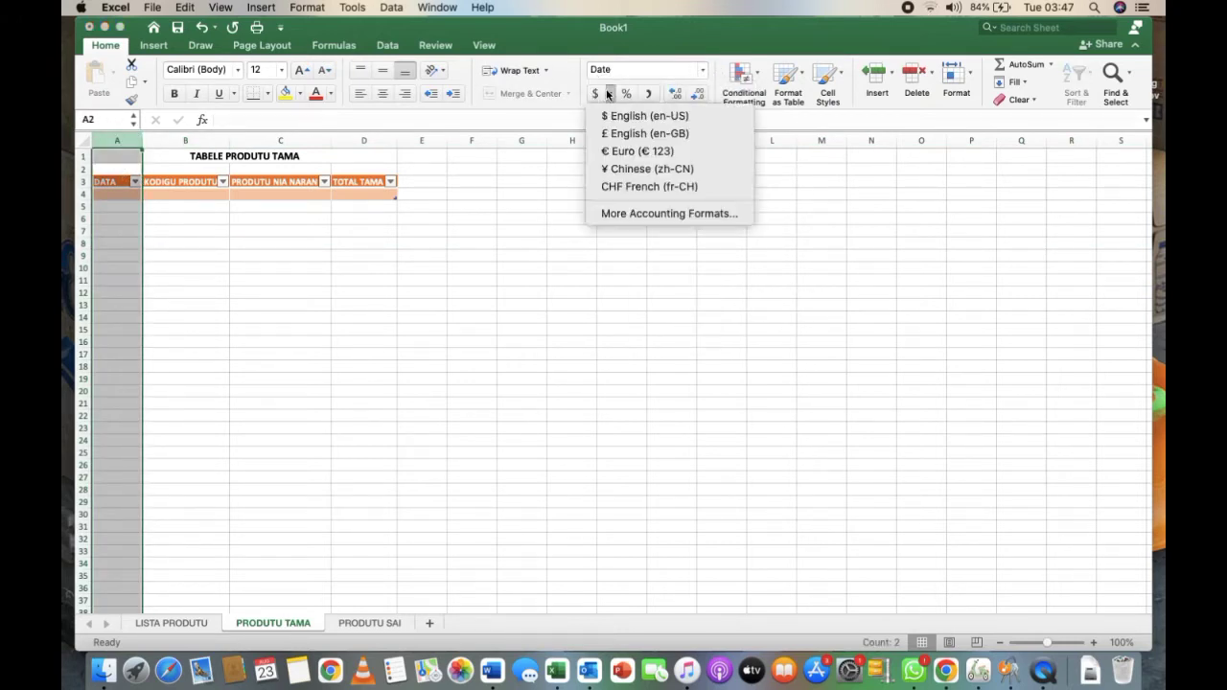
pyautogui.click(646, 213)
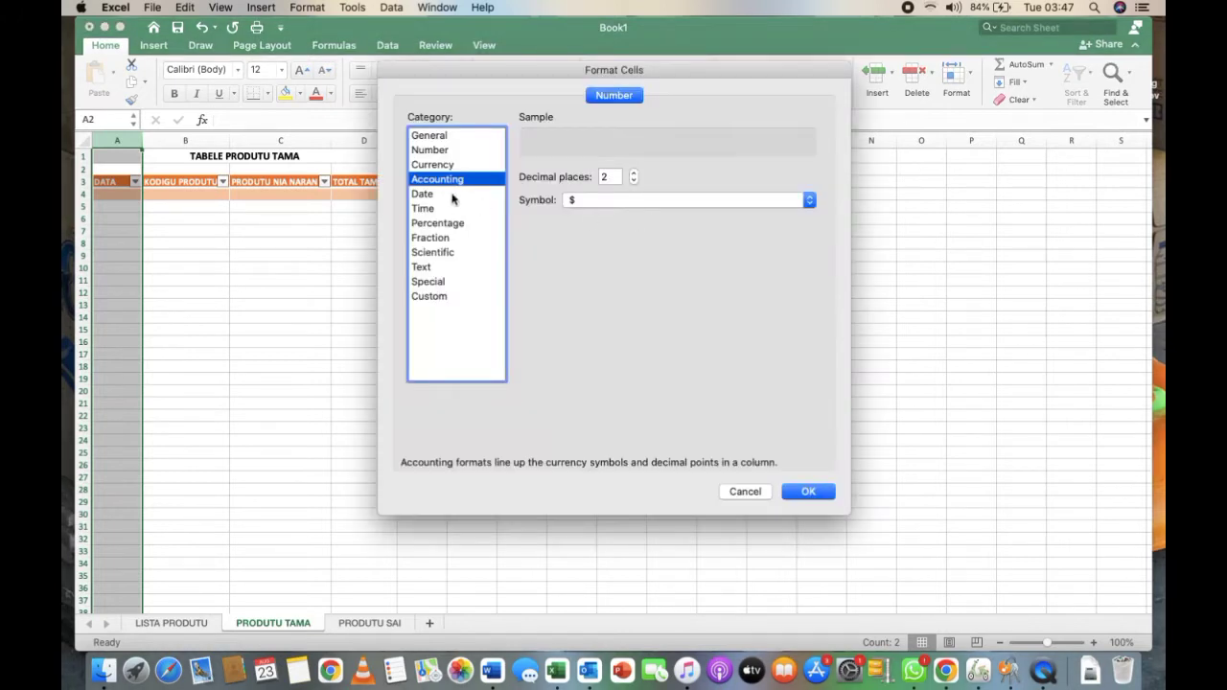
pyautogui.click(441, 195)
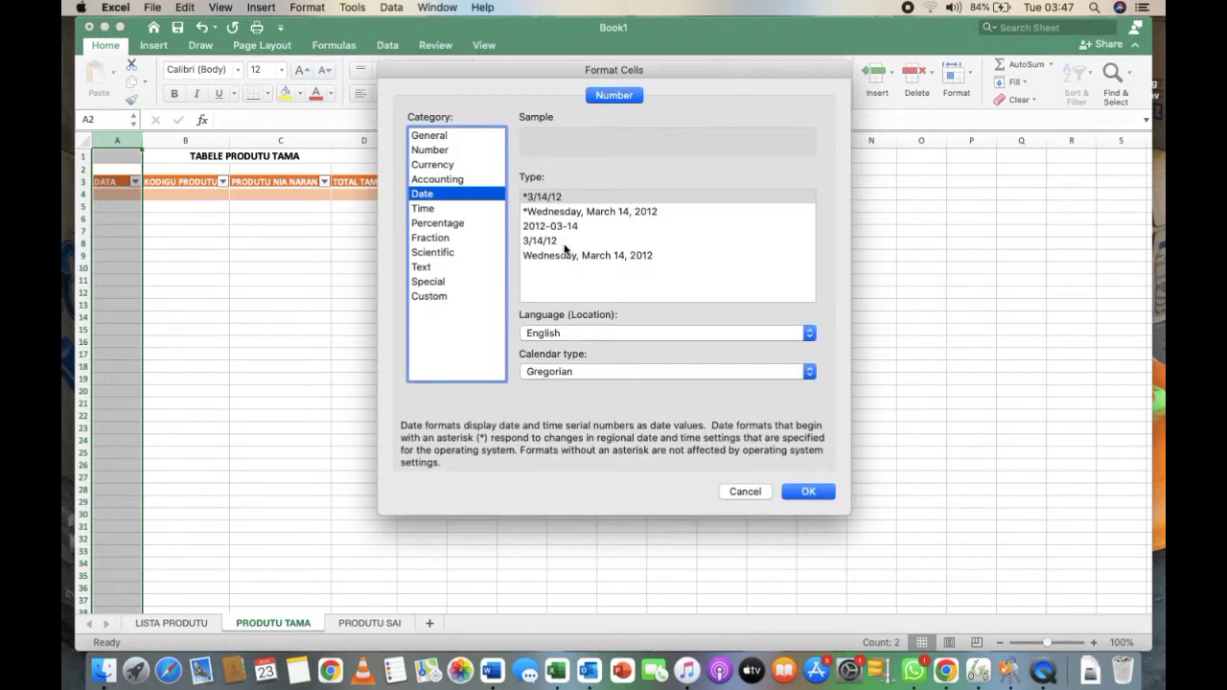
pyautogui.click(586, 336)
pyautogui.click(581, 346)
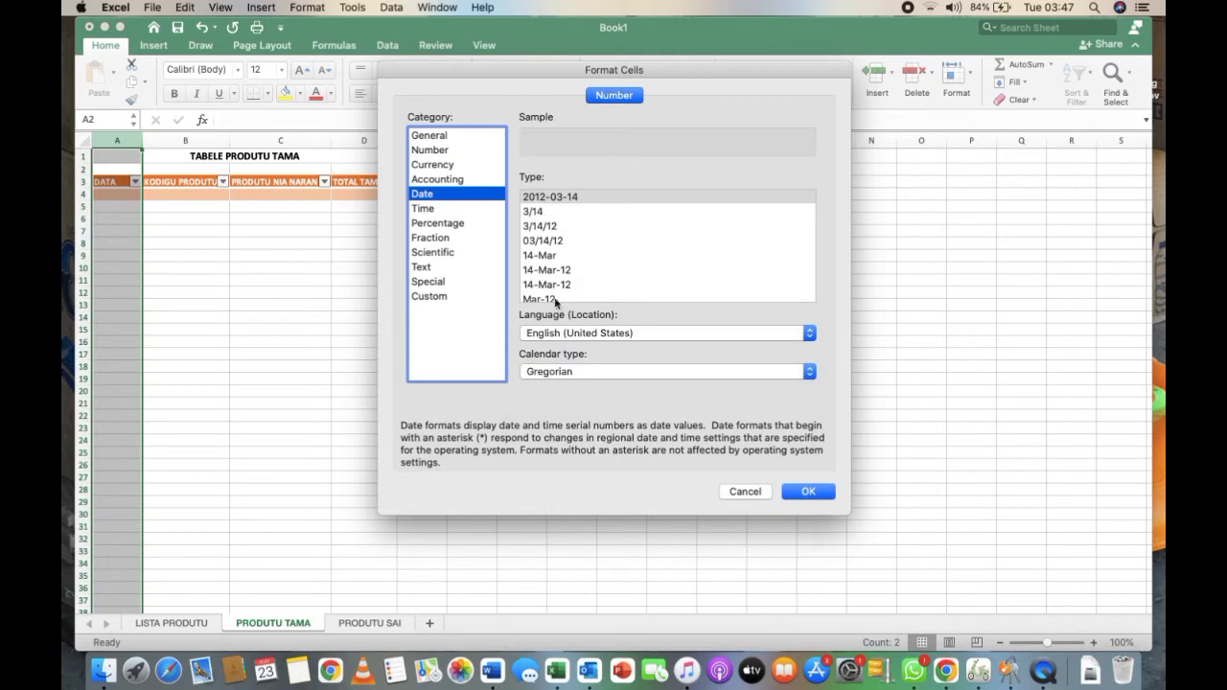
pyautogui.click(542, 256)
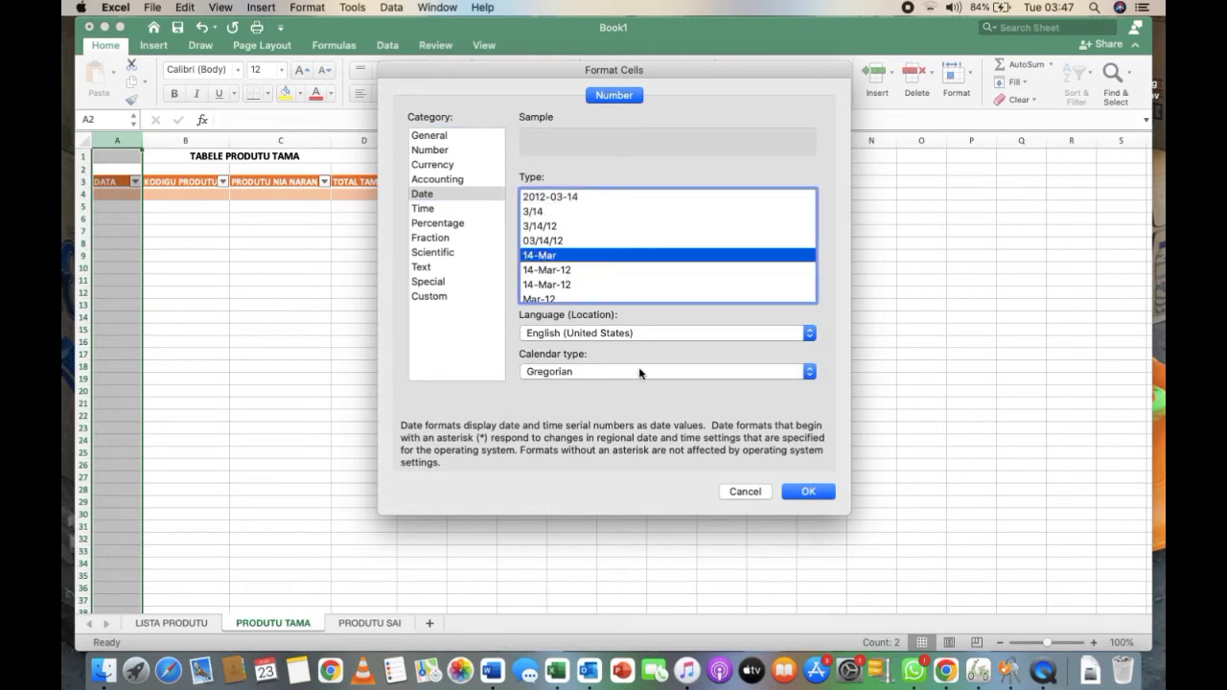
pyautogui.click(806, 492)
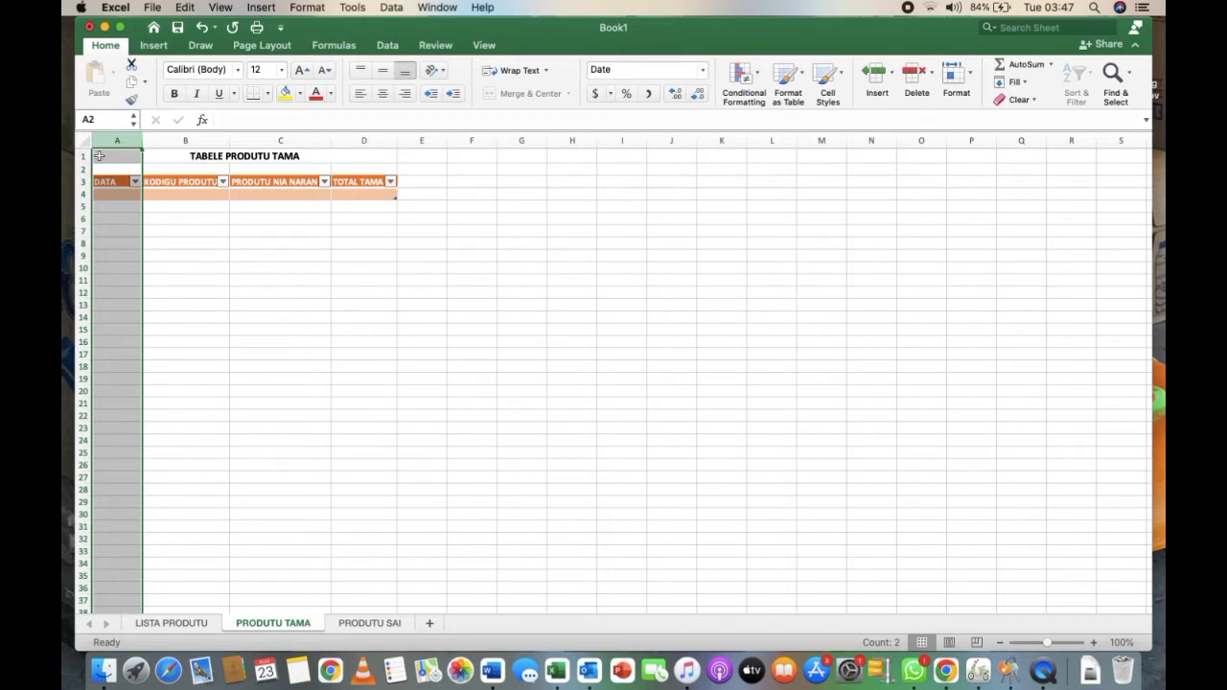
# - Copy the TAMA table A1:D4 and paste it into A1 of the PRODUTU SAI sheet
pyautogui.moveTo(102, 156); pyautogui.dragTo(137, 192)
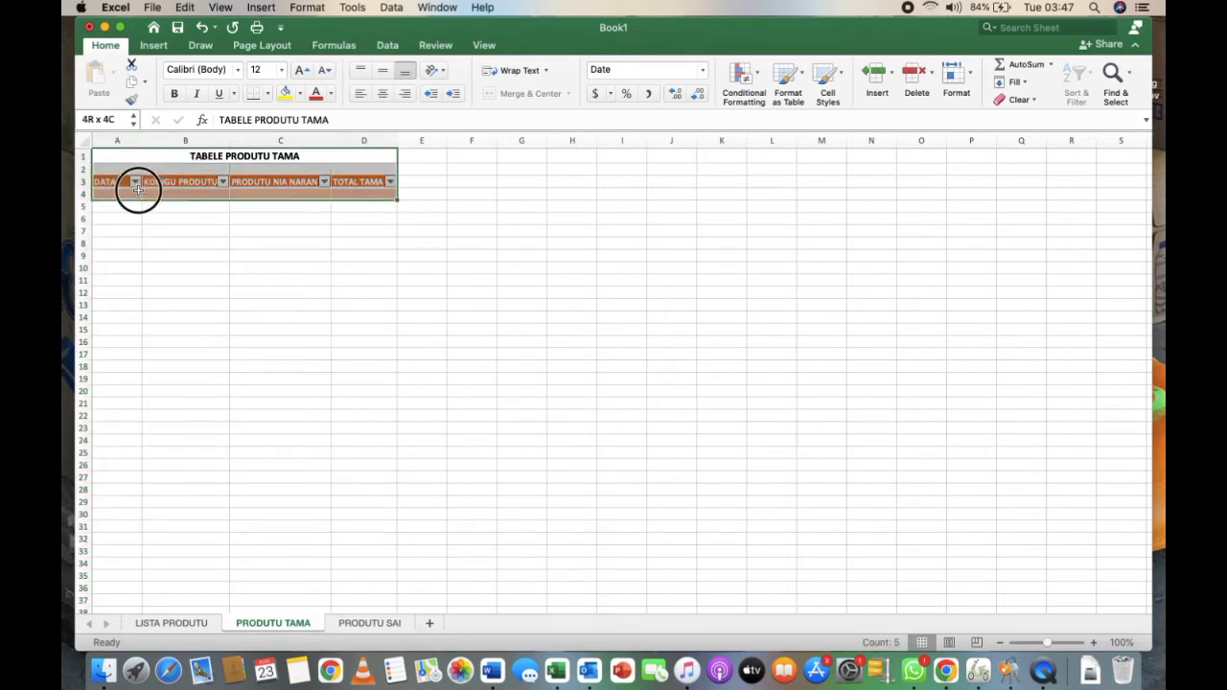
pyautogui.rightClick(159, 164)
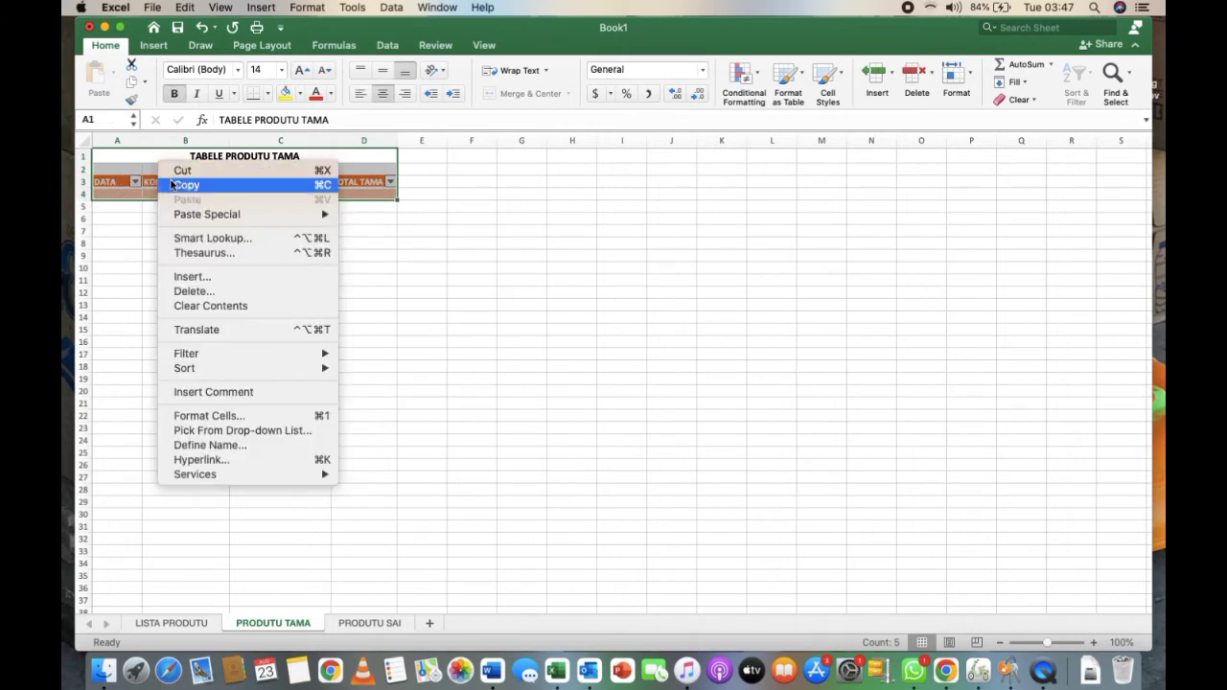
pyautogui.click(172, 184)
pyautogui.click(348, 623)
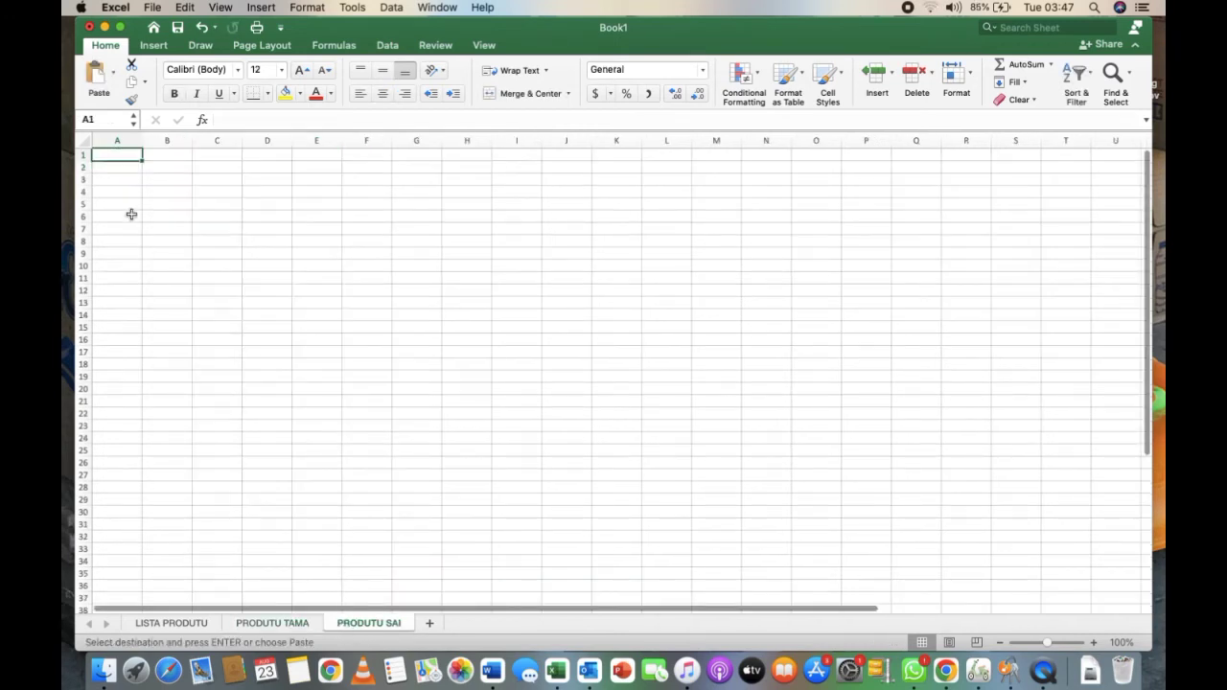
pyautogui.rightClick(116, 157)
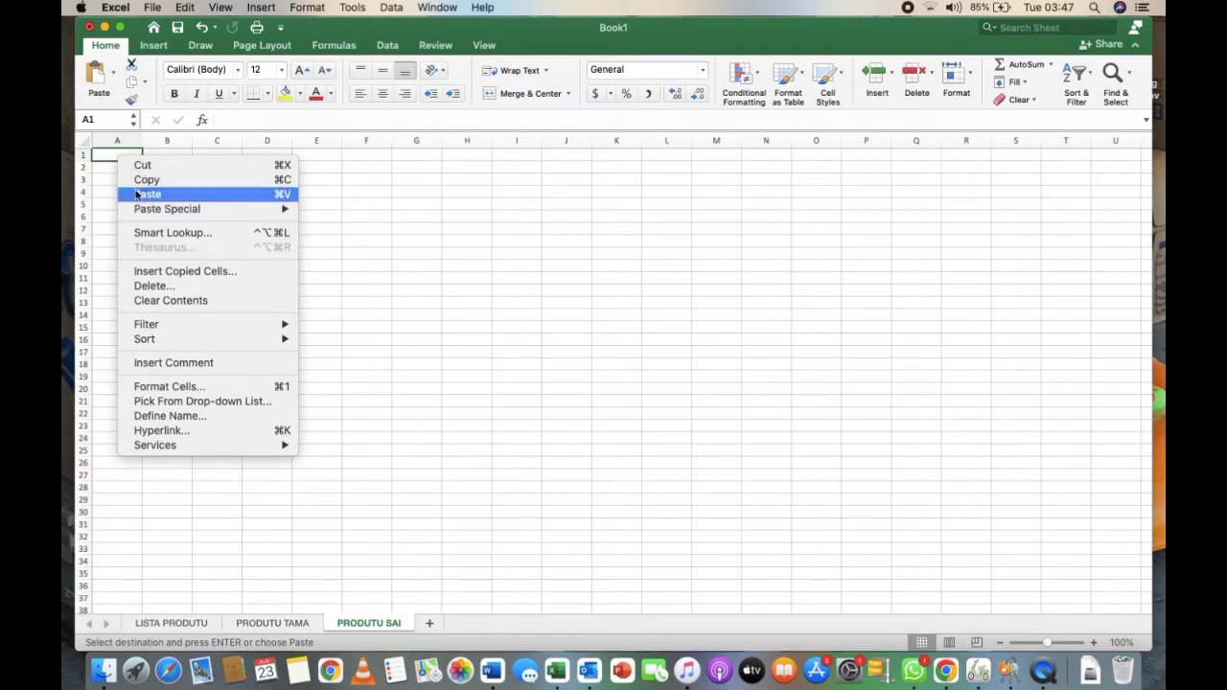
pyautogui.click(137, 192)
# - Retitle the pasted table TABELE PRODUTU SAI and rename its last header TOTAL SAI
pyautogui.click(214, 154)
pyautogui.click(346, 120)
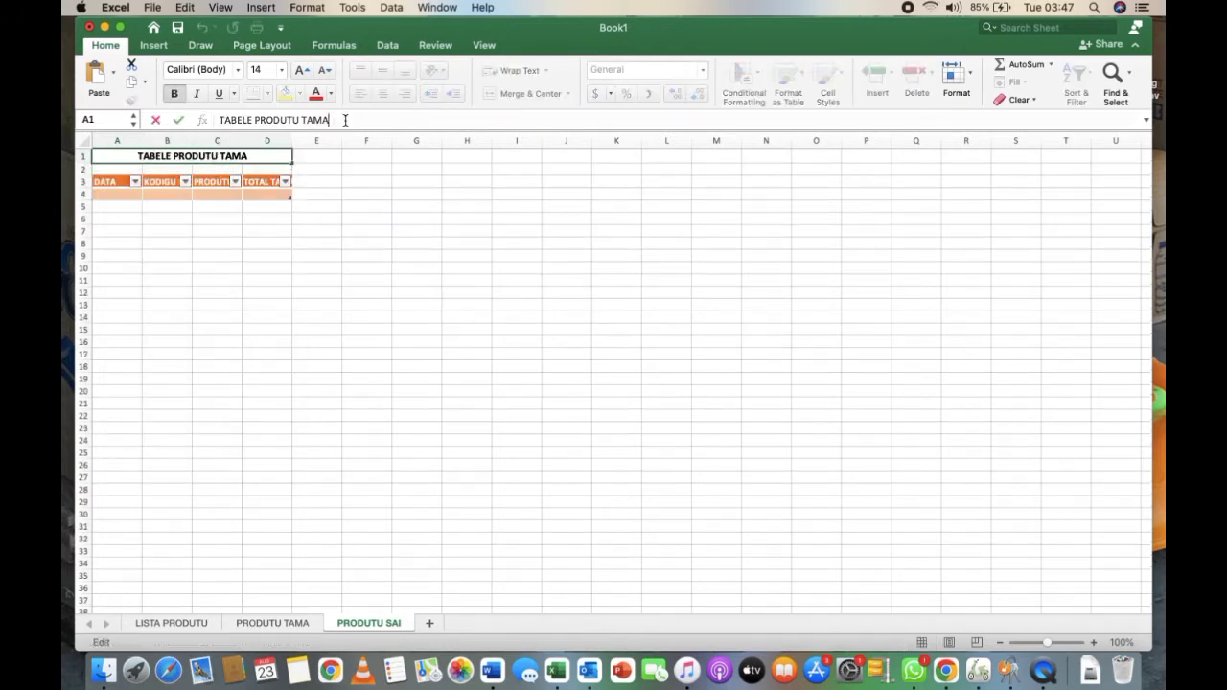
pyautogui.press('BackSpace')
pyautogui.press('BackSpace')
pyautogui.press('BackSpace')
pyautogui.press('BackSpace')
pyautogui.write('SAI')
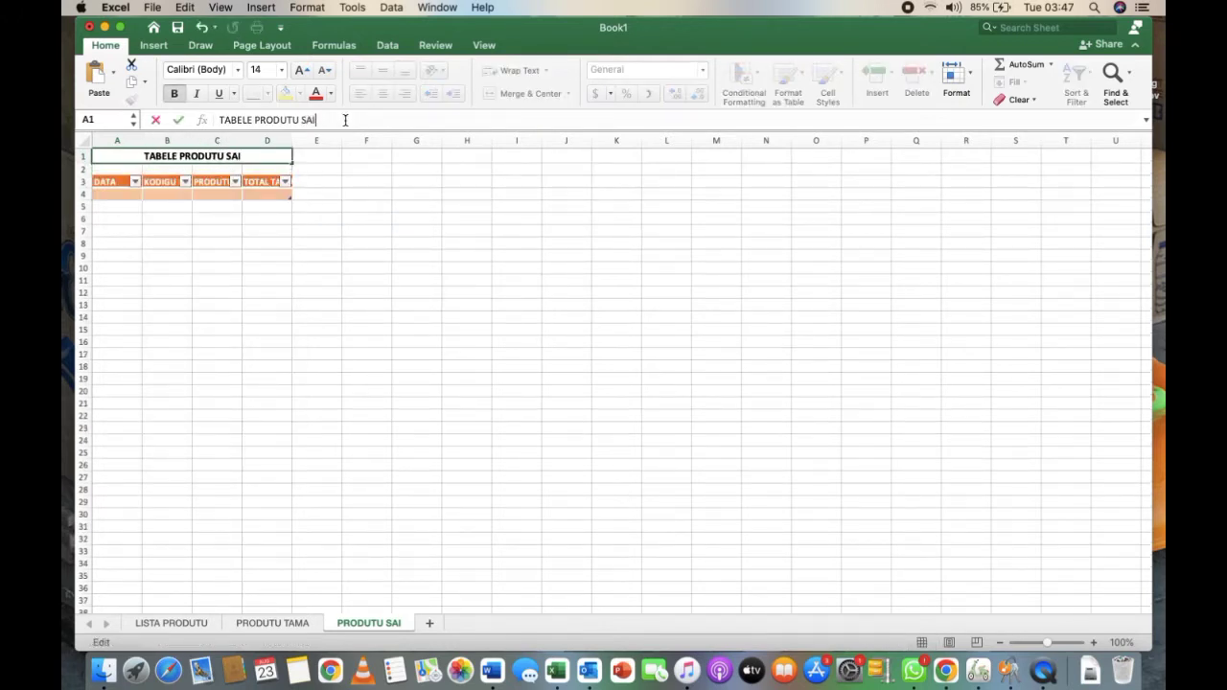
pyautogui.click(271, 181)
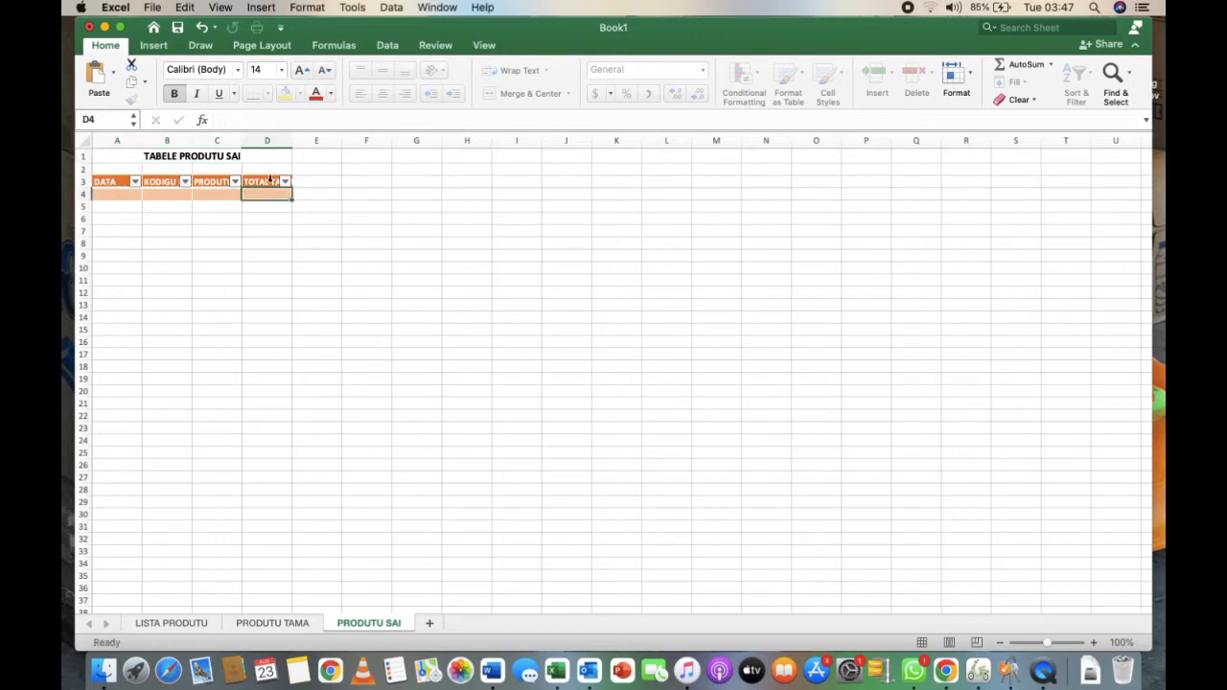
pyautogui.click(280, 120)
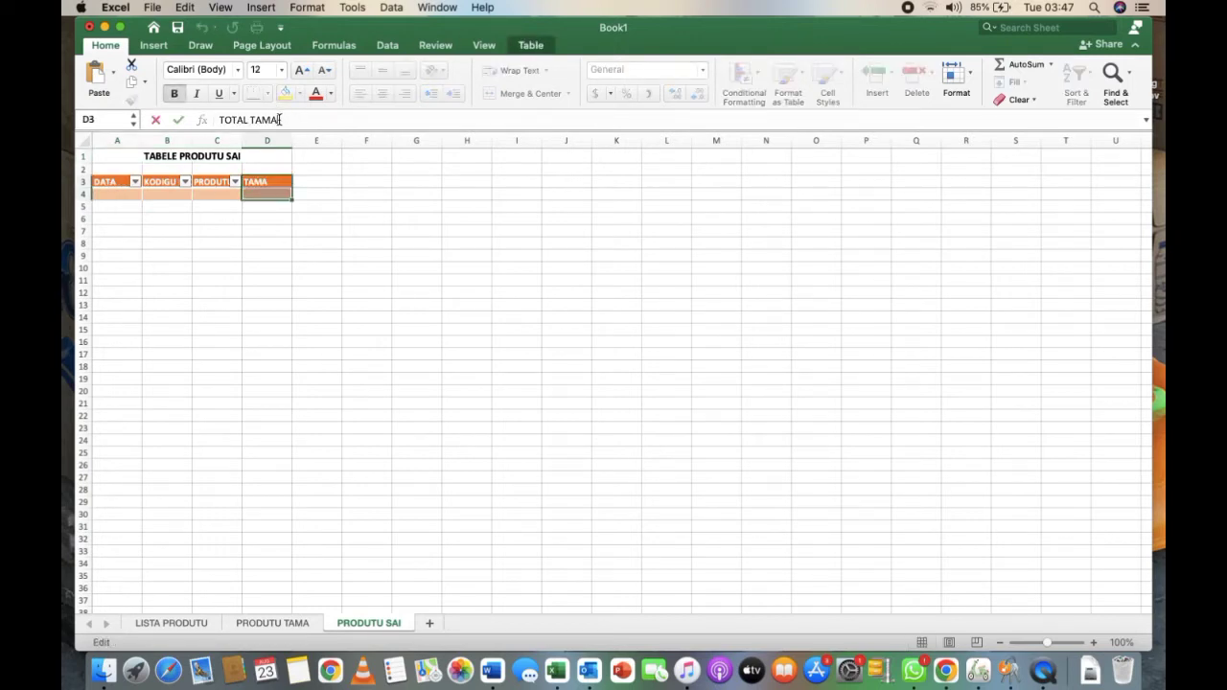
pyautogui.press('BackSpace')
pyautogui.press('BackSpace')
pyautogui.press('BackSpace')
pyautogui.write('SAI')
pyautogui.click(315, 291)
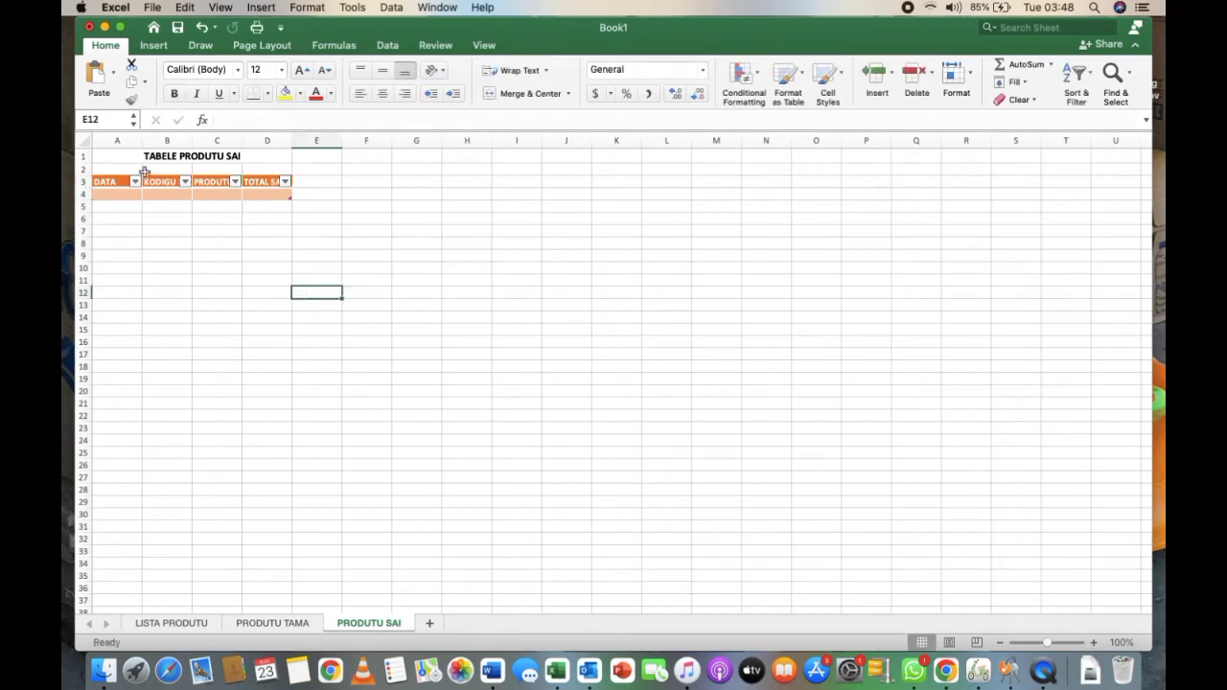
# - Widen columns A, B and C so KODIGU PRODUTU and PRODUTU NIA NARAN fit
pyautogui.moveTo(142, 140); pyautogui.dragTo(241, 140)
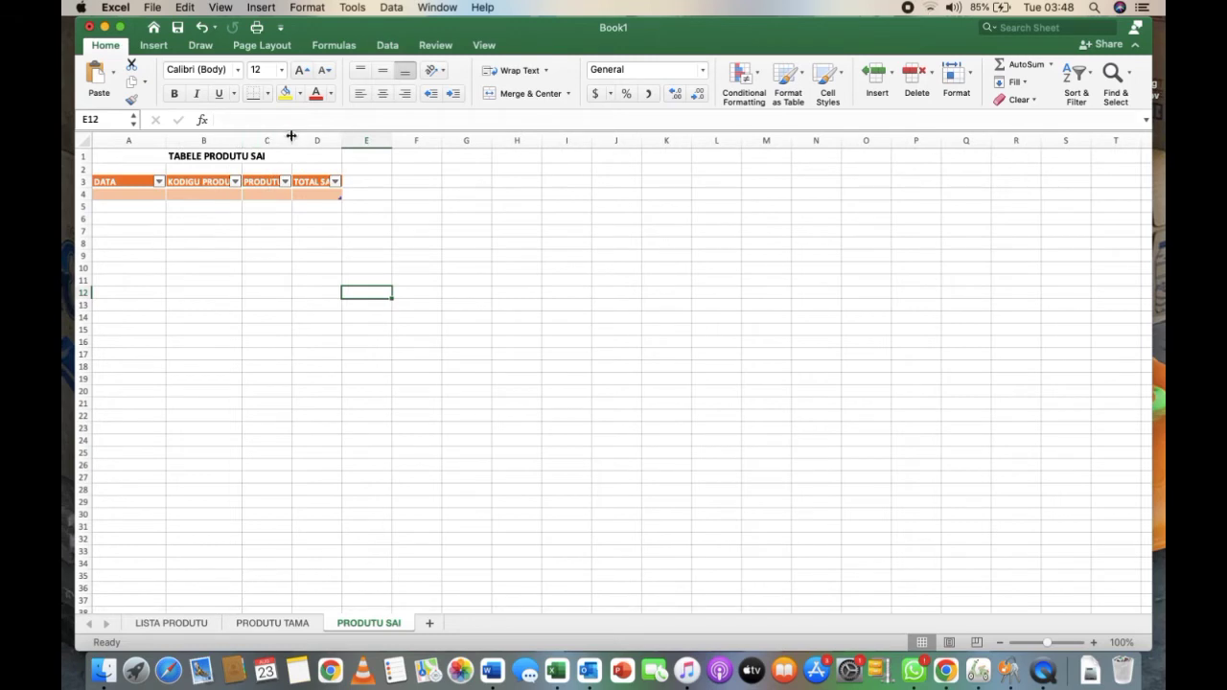
pyautogui.moveTo(291, 140); pyautogui.dragTo(454, 140)
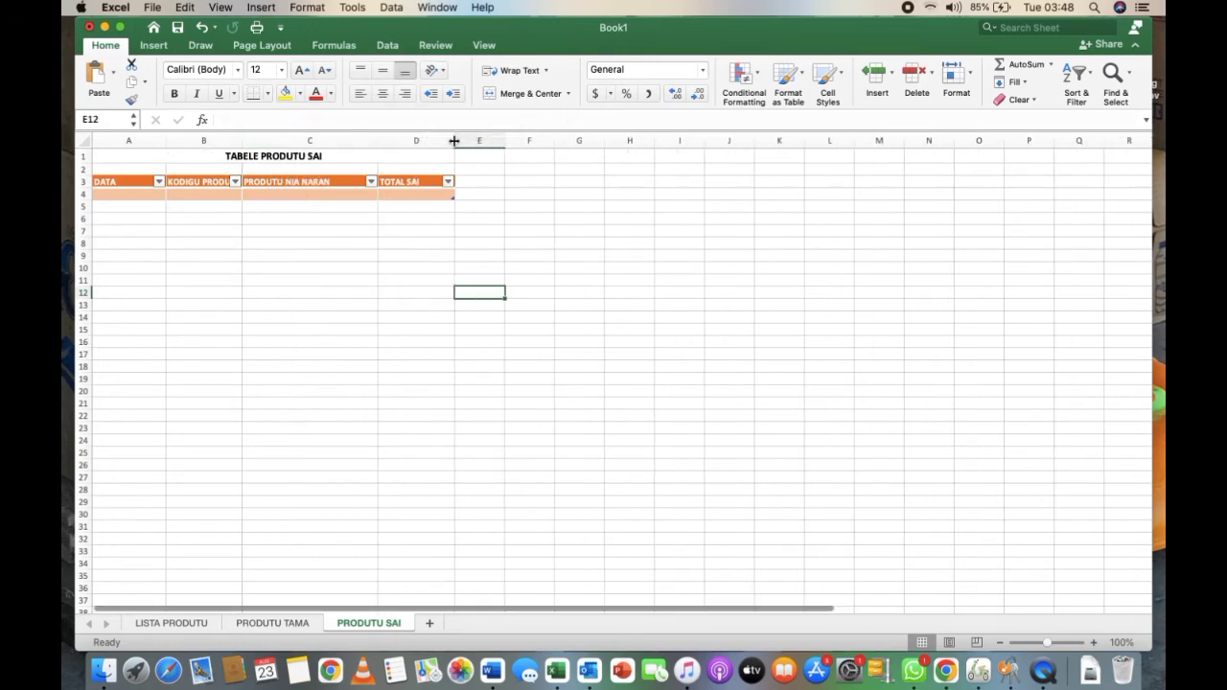
pyautogui.moveTo(243, 143); pyautogui.dragTo(257, 144)
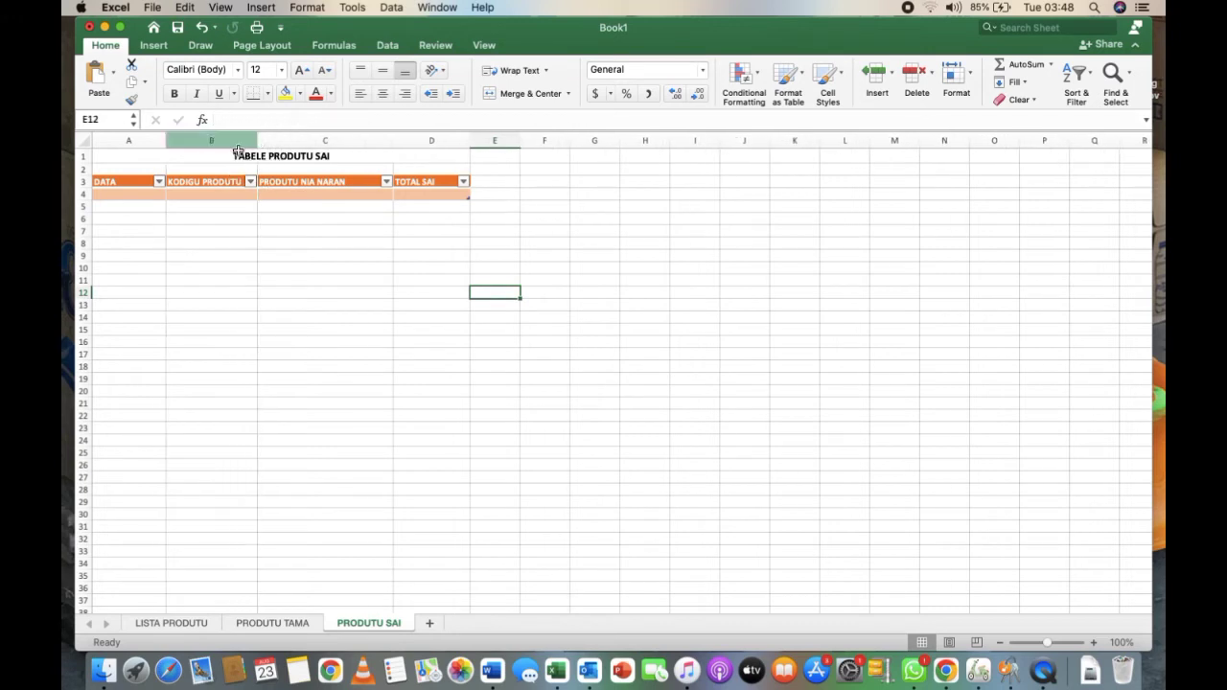
# - Centre the text of header row 3 and zoom in on the table
pyautogui.click(82, 181)
pyautogui.click(380, 99)
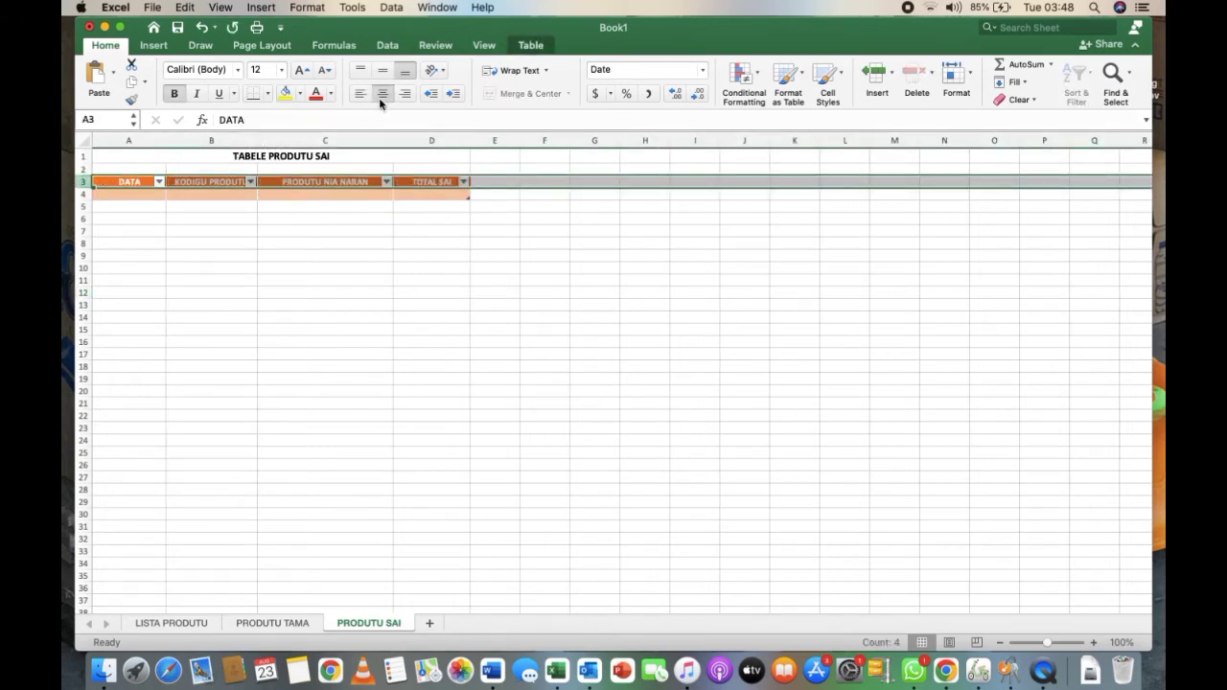
pyautogui.click(327, 262)
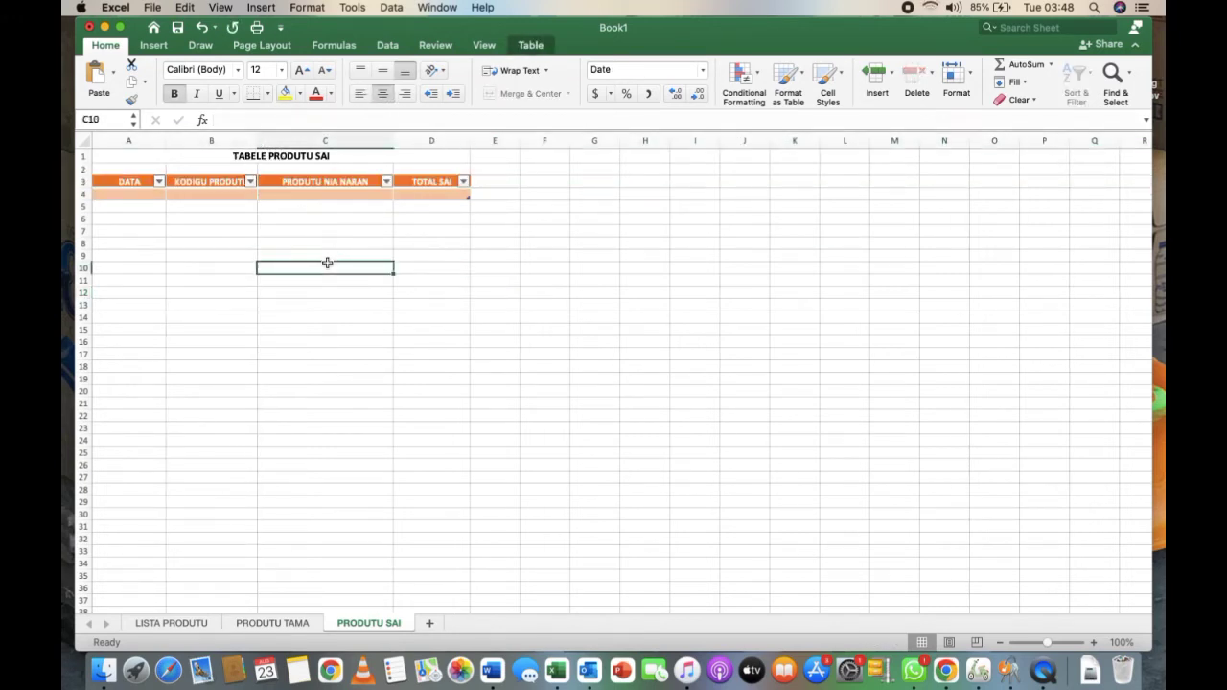
pyautogui.click(1094, 643)
pyautogui.click(1094, 644)
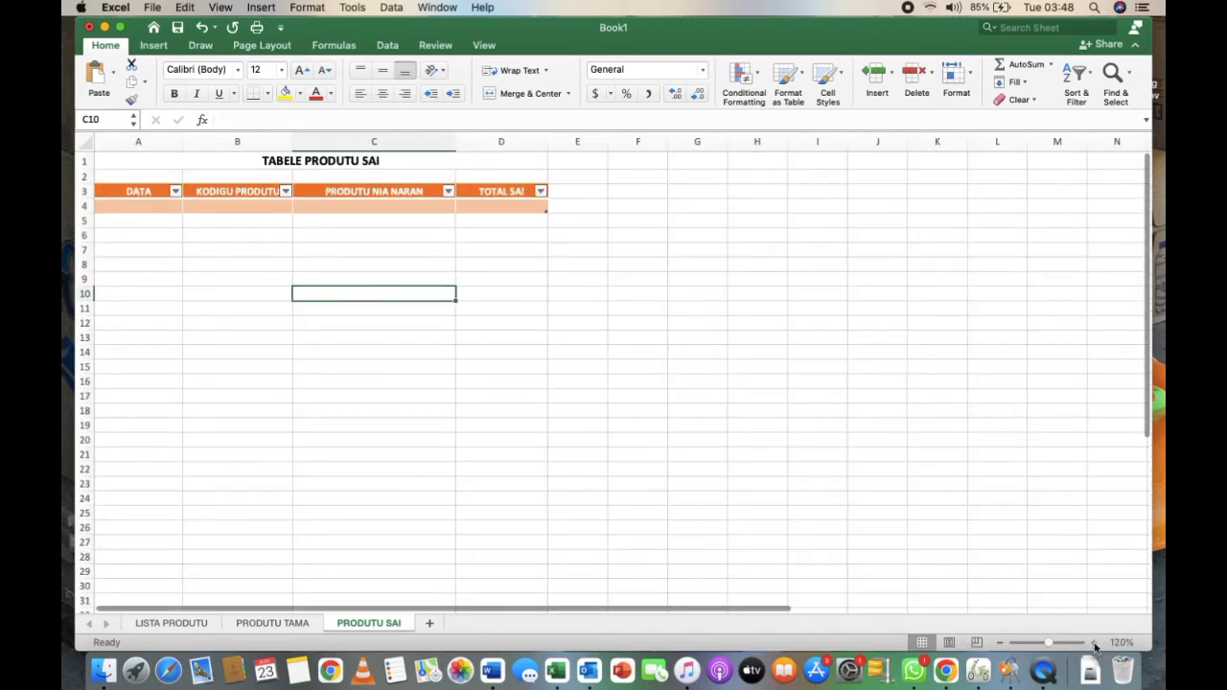
pyautogui.click(1094, 644)
pyautogui.click(1093, 643)
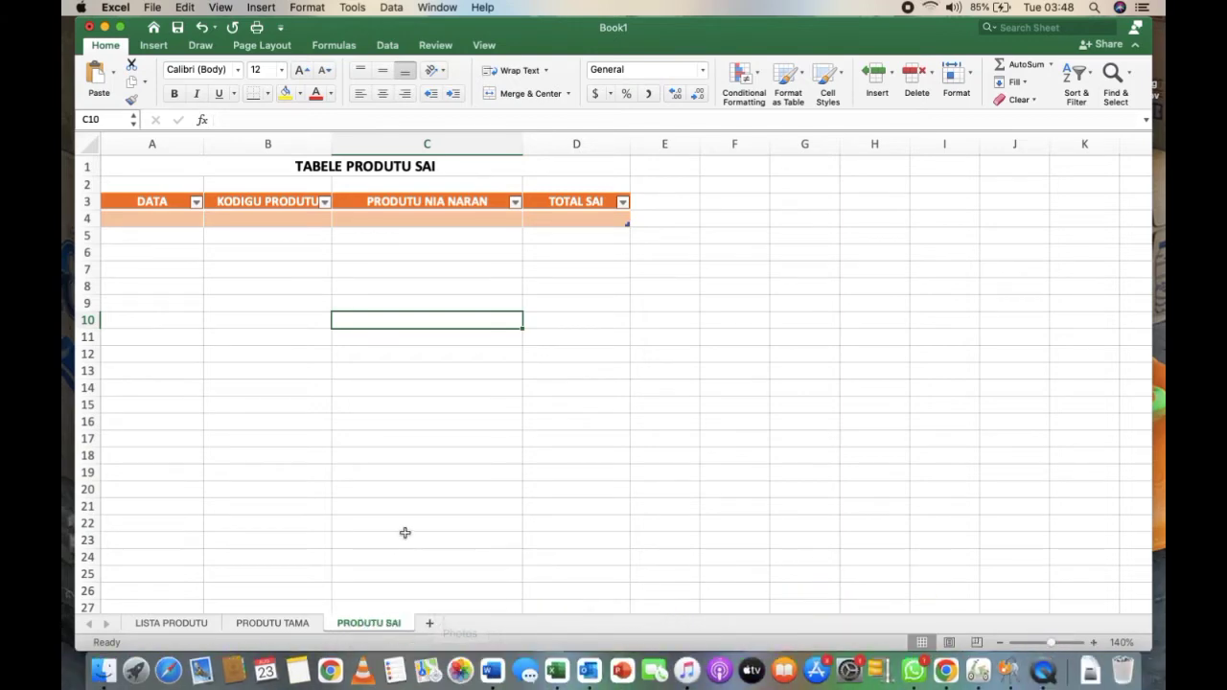
# - On PRODUTU TAMA, widen columns A, B and C to fit their headers
pyautogui.click(295, 625)
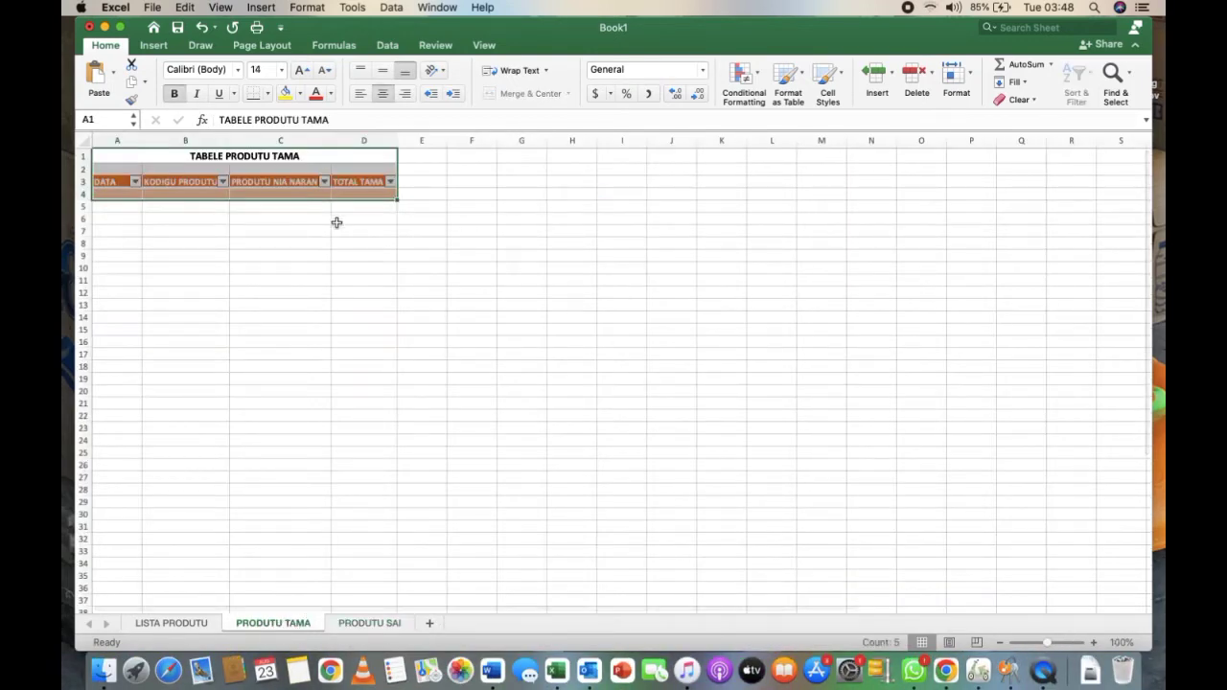
pyautogui.moveTo(143, 140); pyautogui.dragTo(154, 140)
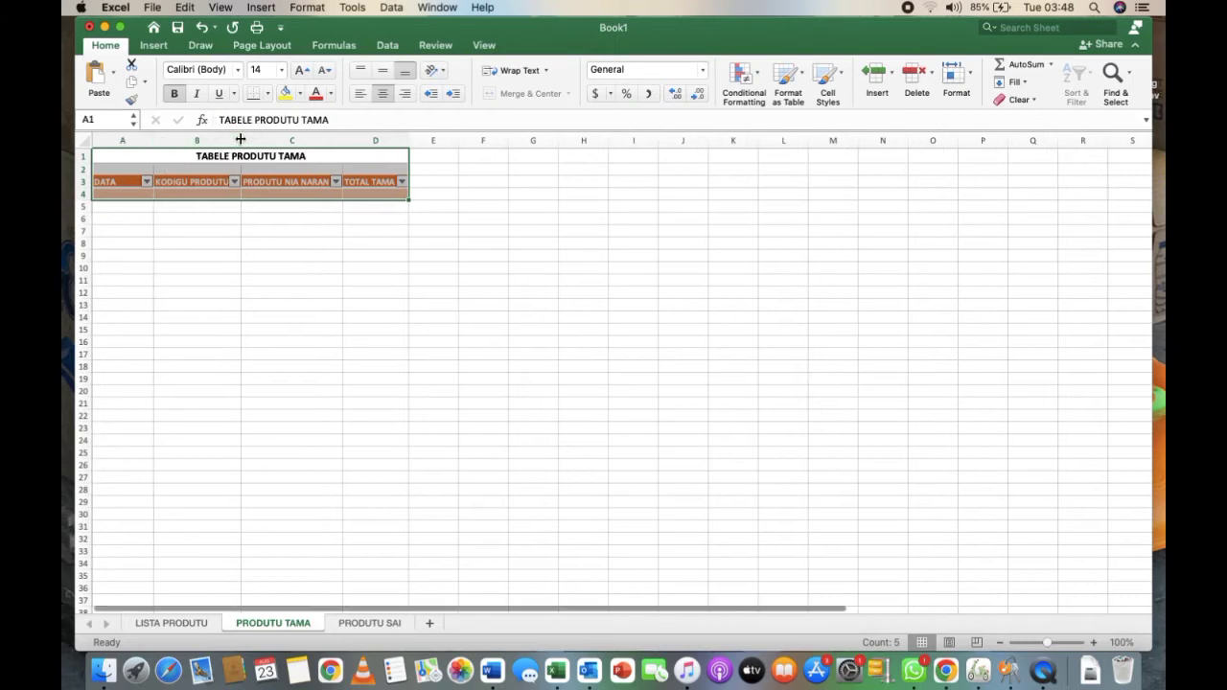
pyautogui.moveTo(240, 140); pyautogui.dragTo(261, 140)
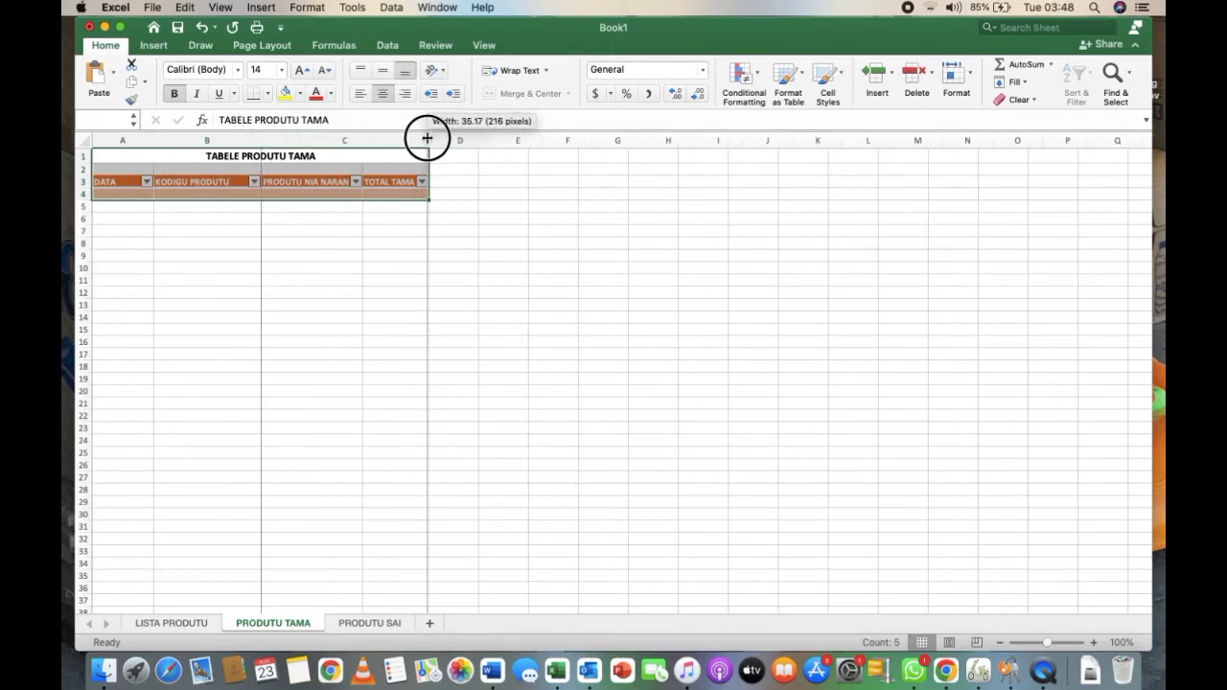
pyautogui.moveTo(360, 137); pyautogui.dragTo(514, 141)
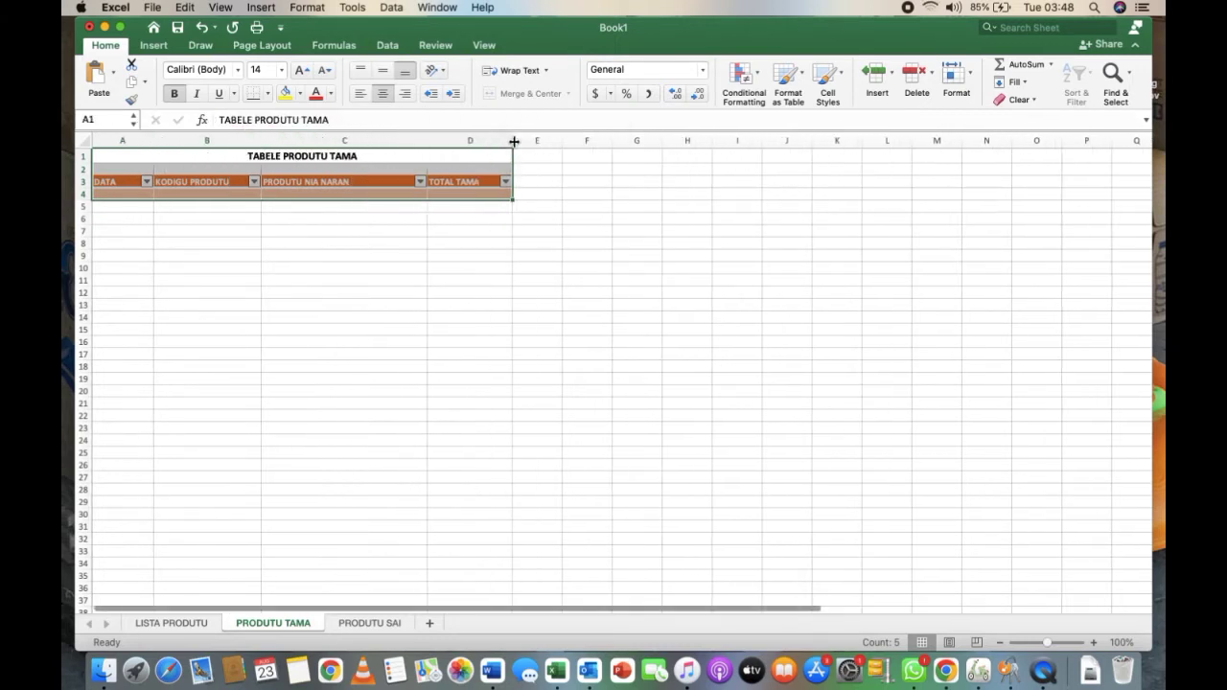
# - Centre the header row 3 text and zoom in on the TAMA table
pyautogui.click(83, 181)
pyautogui.click(381, 93)
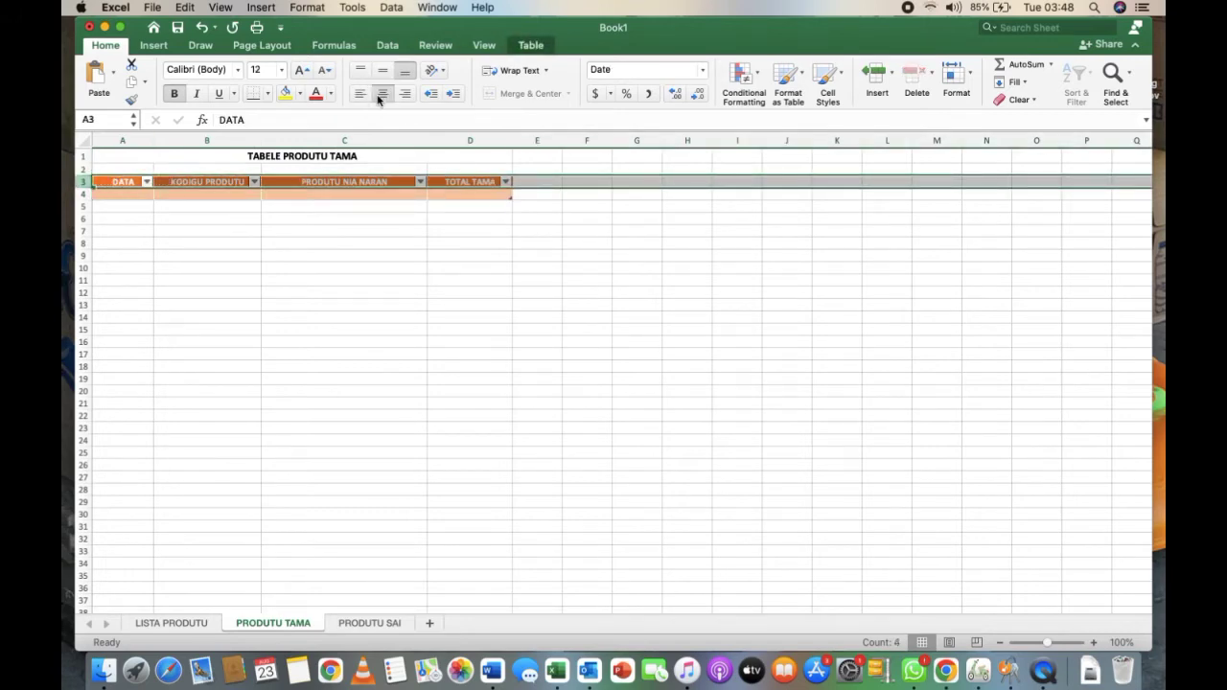
pyautogui.click(213, 216)
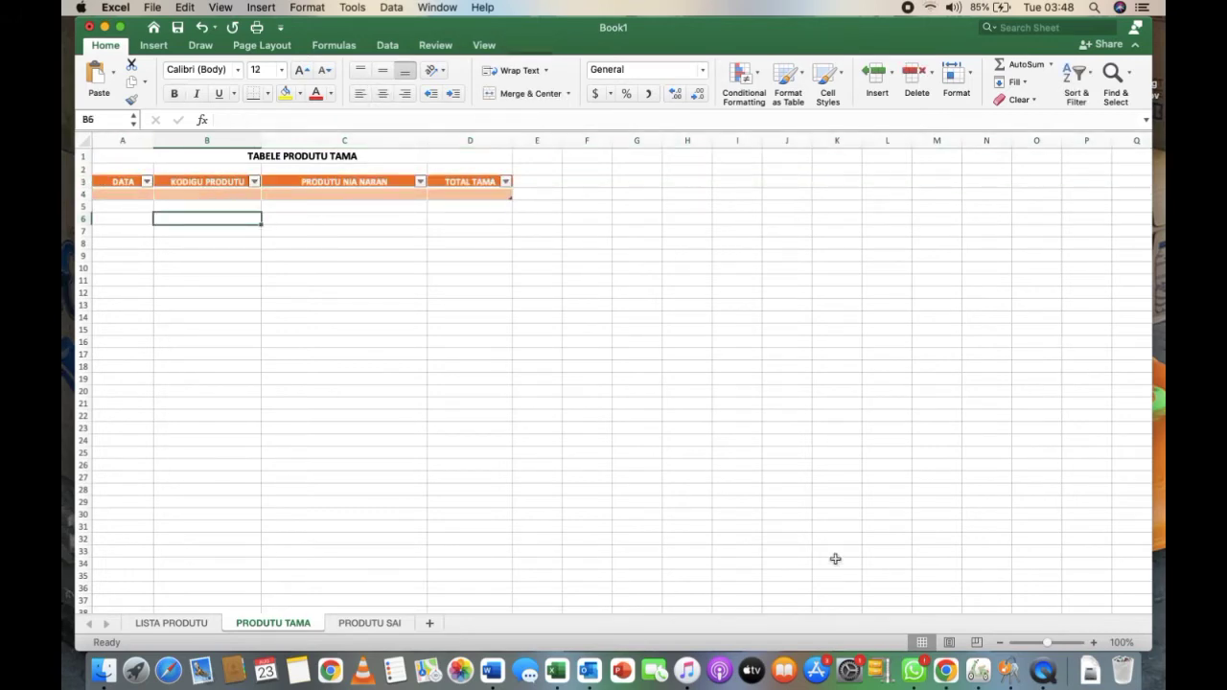
pyautogui.click(1094, 642)
pyautogui.click(1094, 642)
pyautogui.click(1094, 642)
pyautogui.click(1094, 643)
pyautogui.click(1093, 643)
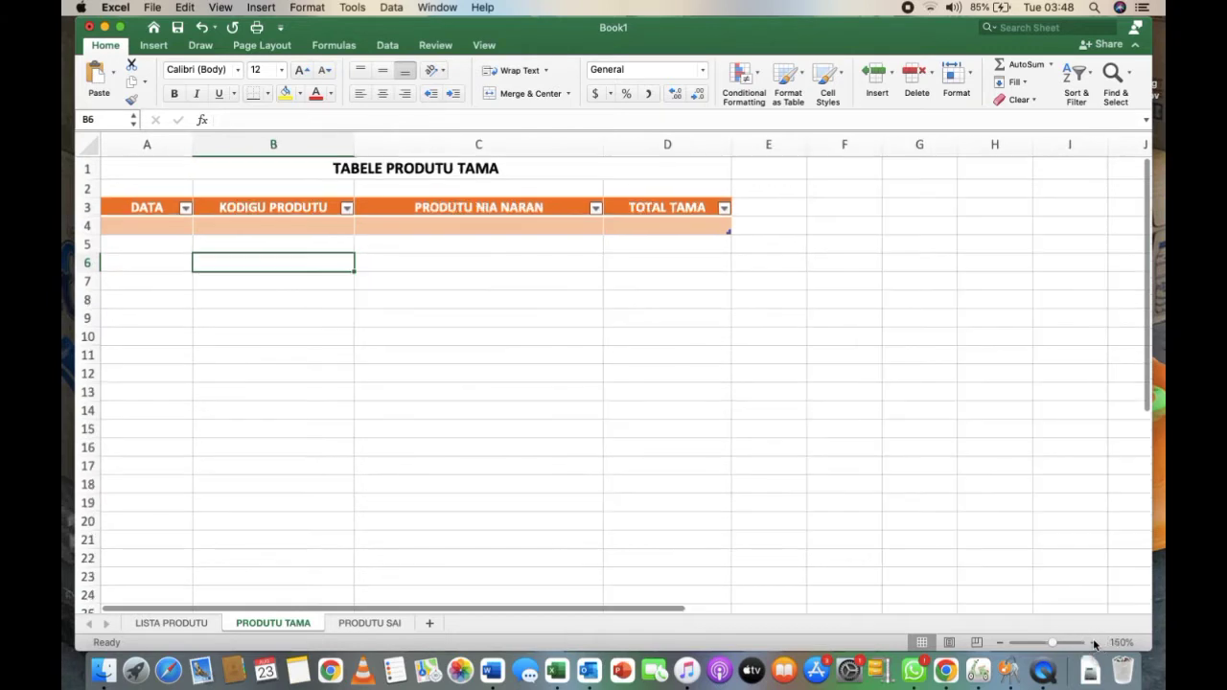
pyautogui.click(503, 355)
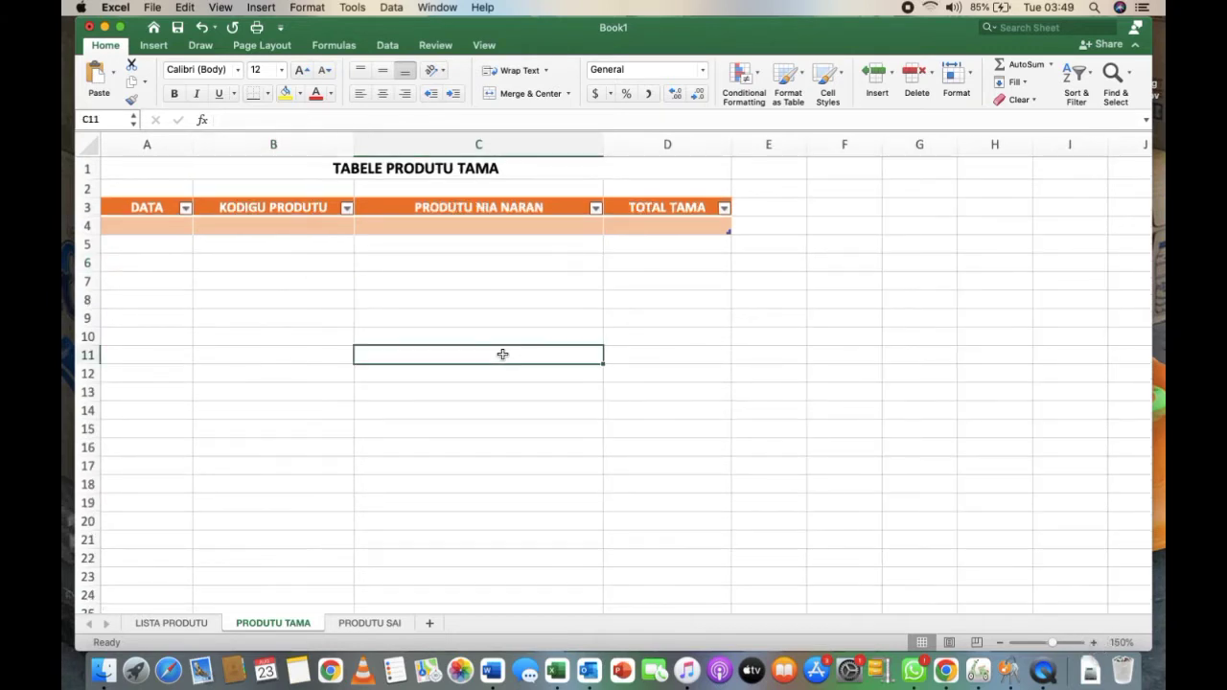
# - Enter 24-May in A4 and copy it into A5 through A23
pyautogui.click(143, 230)
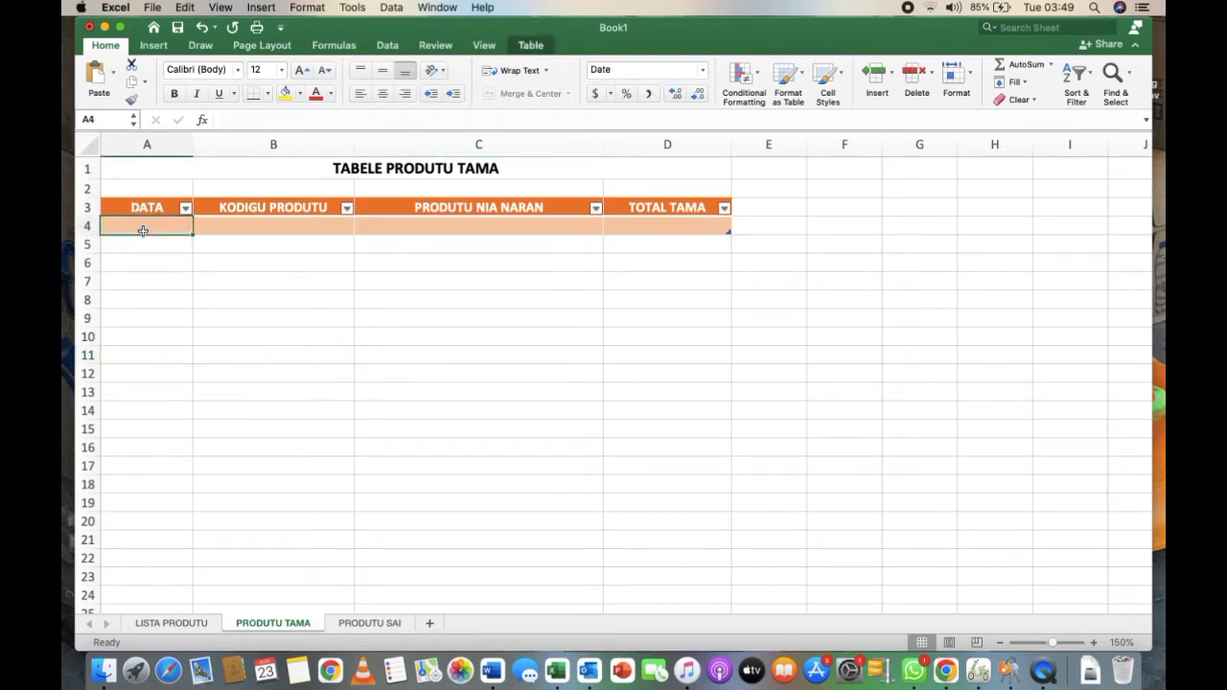
pyautogui.write('524')
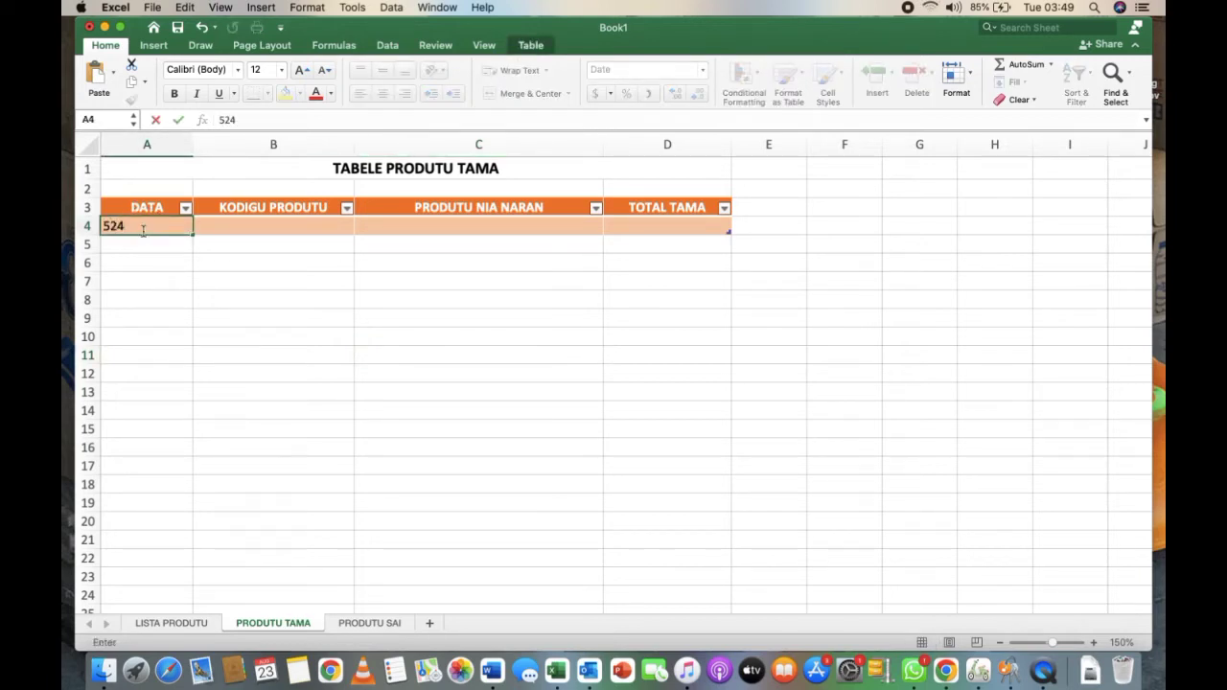
pyautogui.write('24-2022')
pyautogui.click(145, 245)
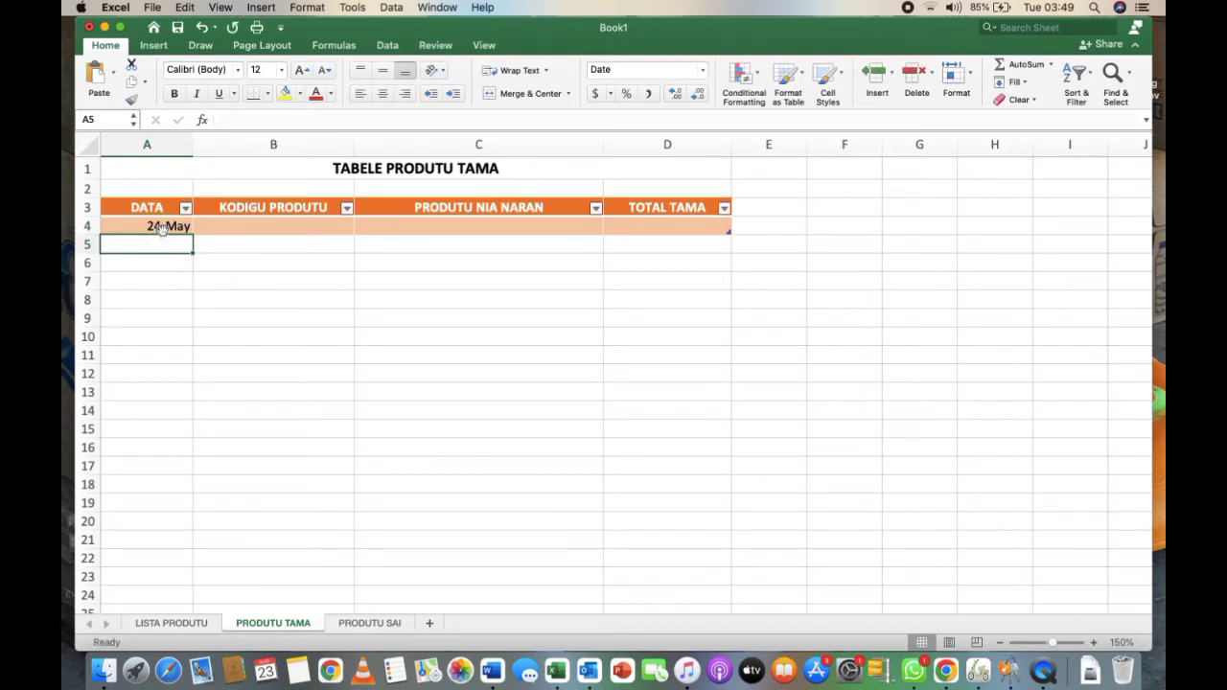
pyautogui.click(161, 227)
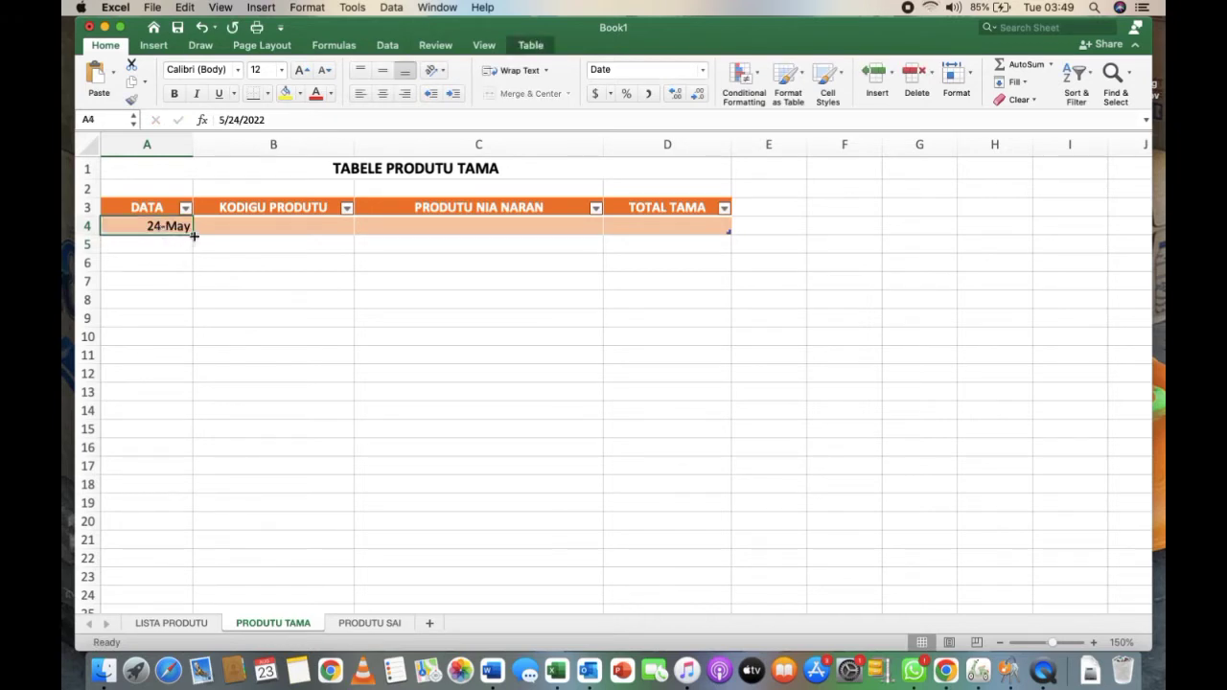
pyautogui.rightClick(171, 226)
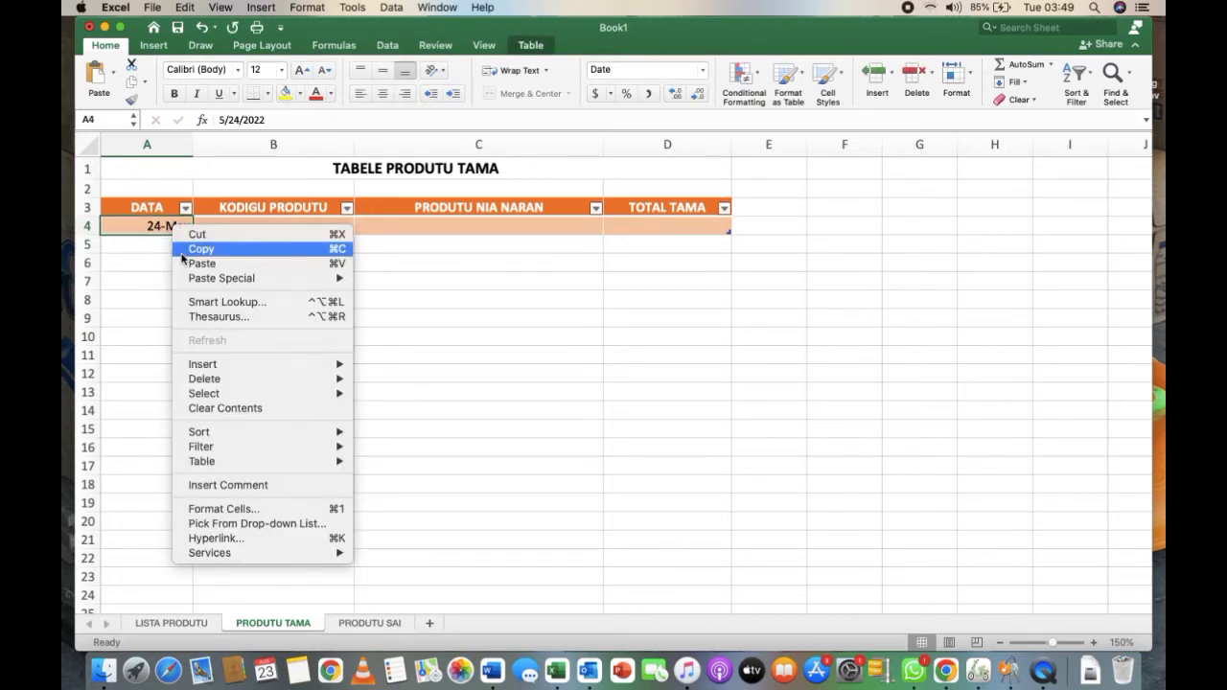
pyautogui.click(182, 245)
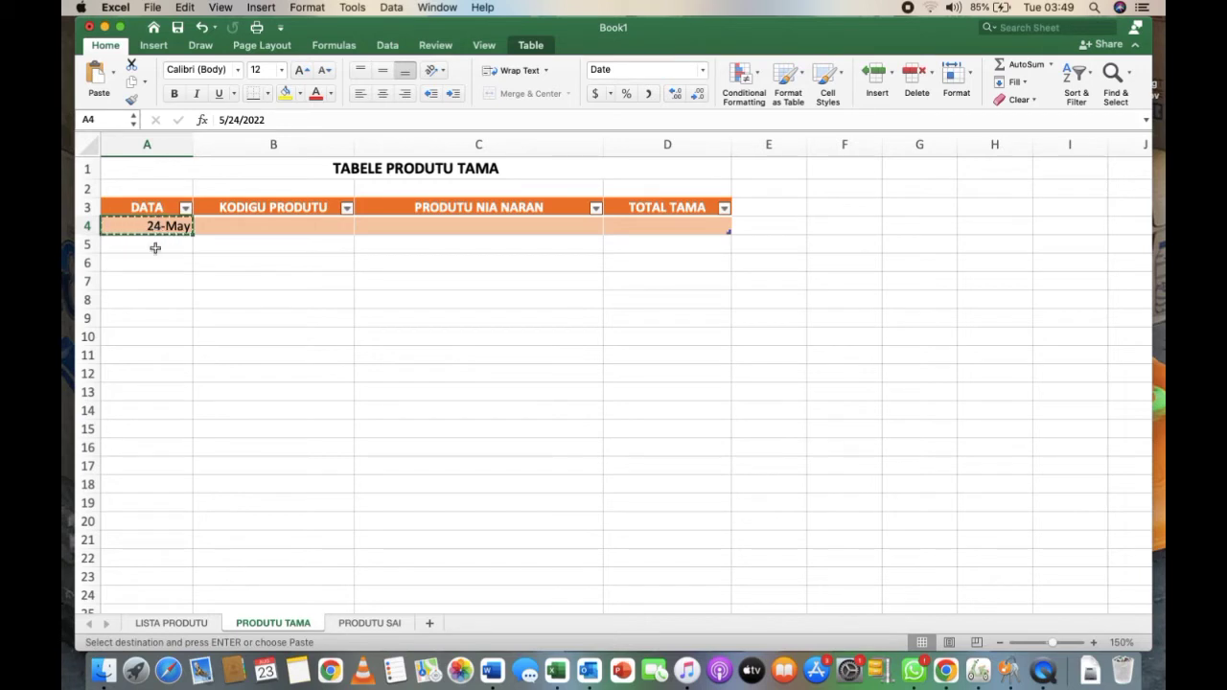
pyautogui.moveTo(154, 245); pyautogui.dragTo(154, 569)
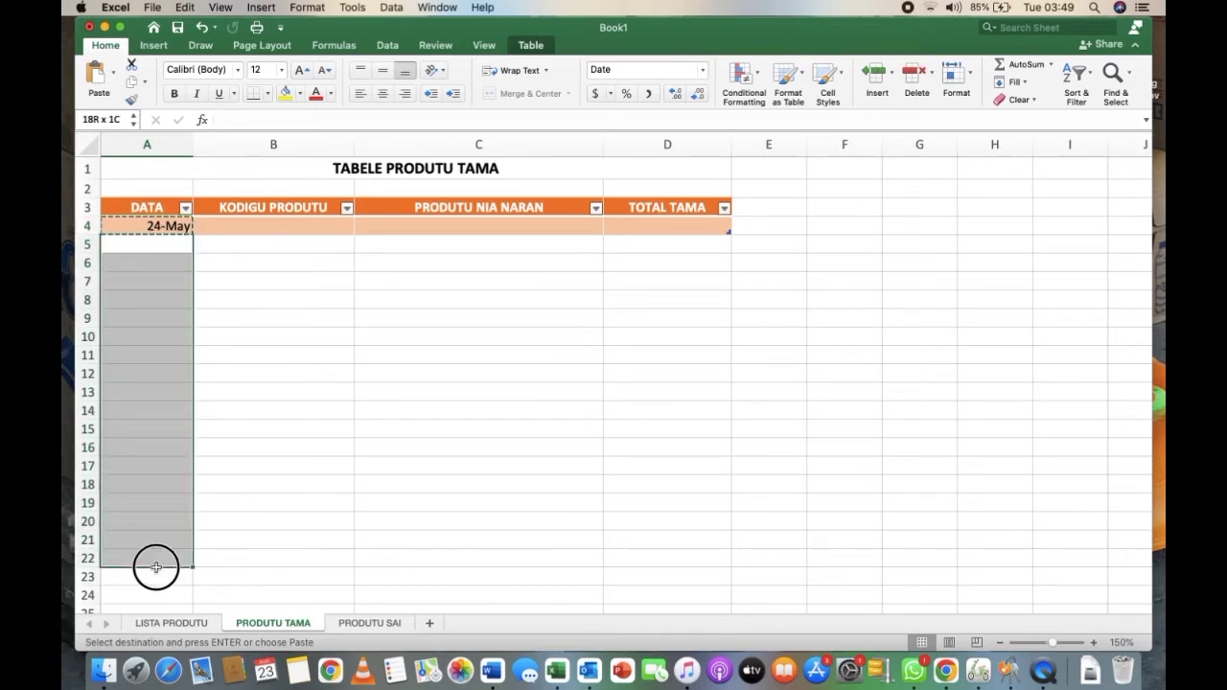
pyautogui.rightClick(157, 351)
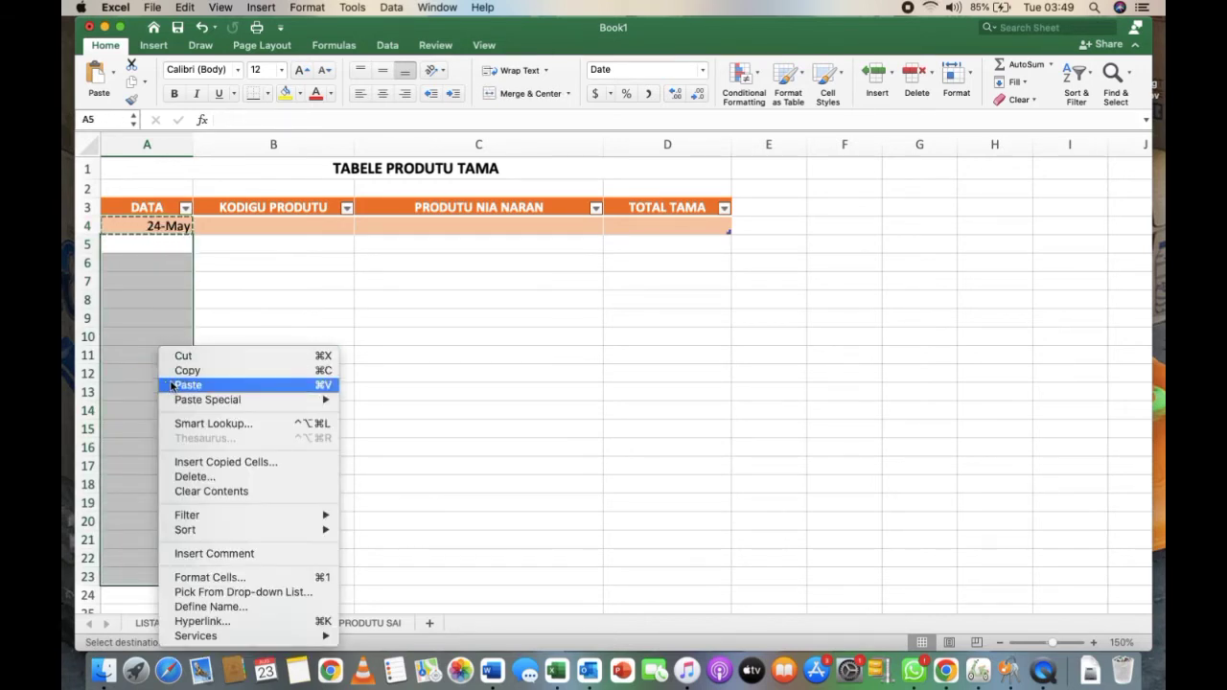
pyautogui.click(173, 385)
pyautogui.click(228, 226)
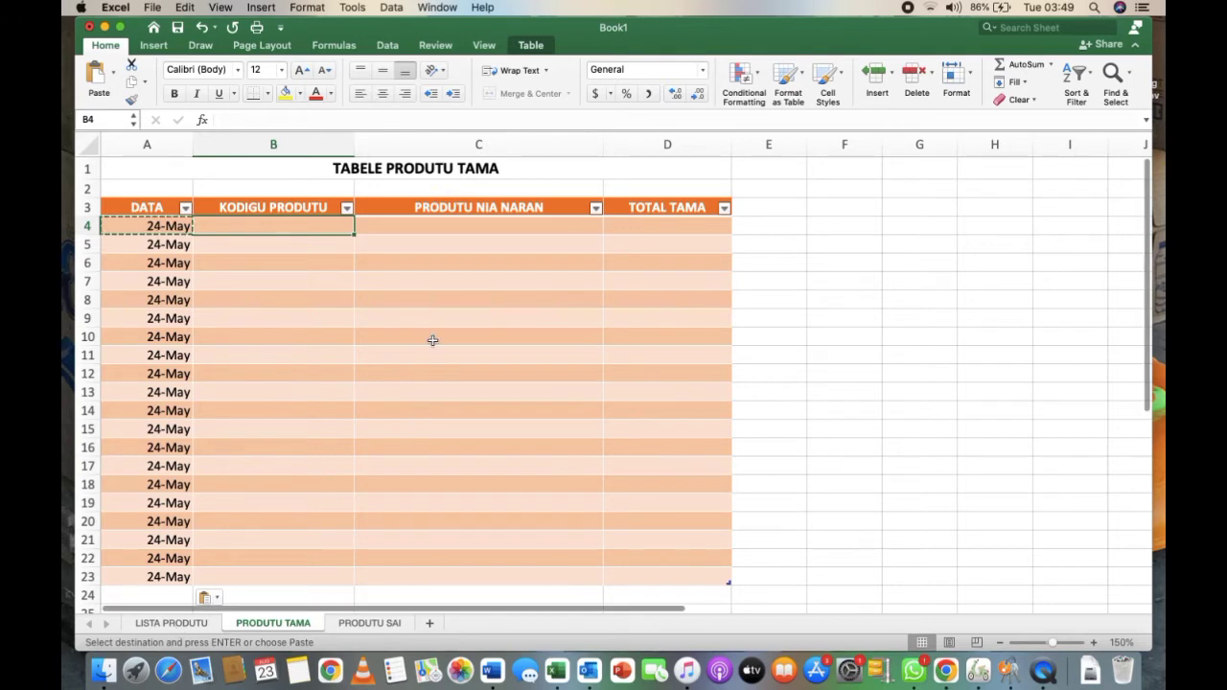
# - Begin a VLOOKUP in C4 with KODIGU PRODUTU B4:B23 as the lookup value
pyautogui.click(462, 231)
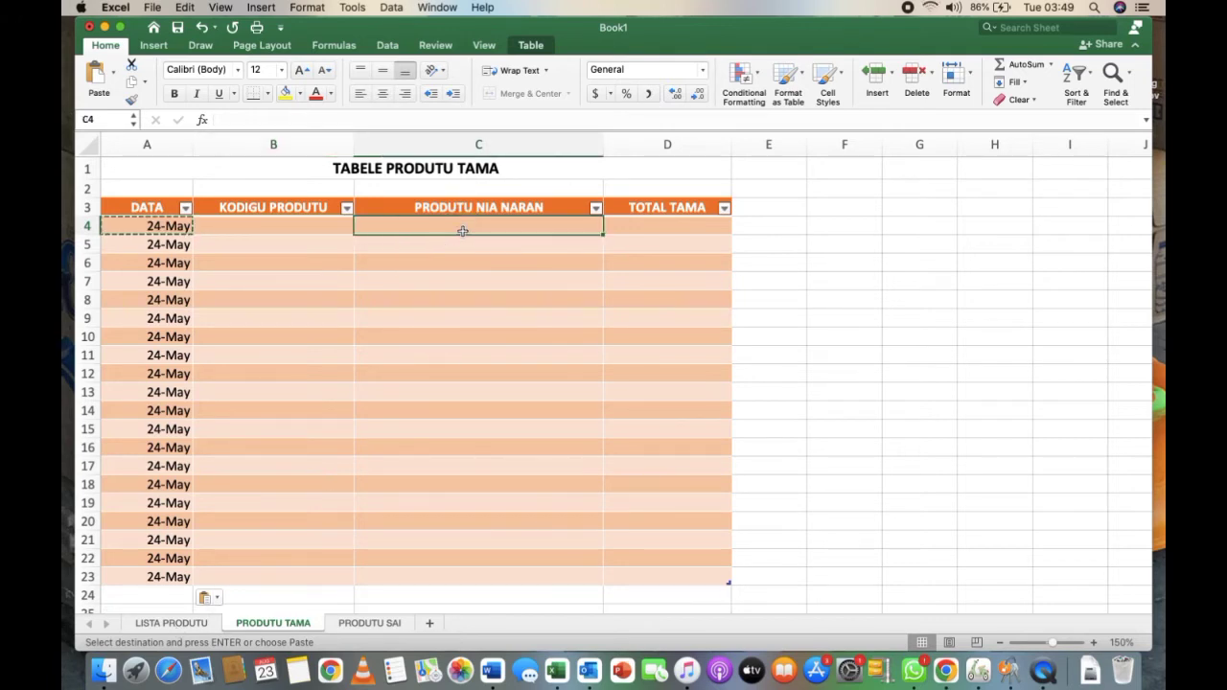
pyautogui.write('=')
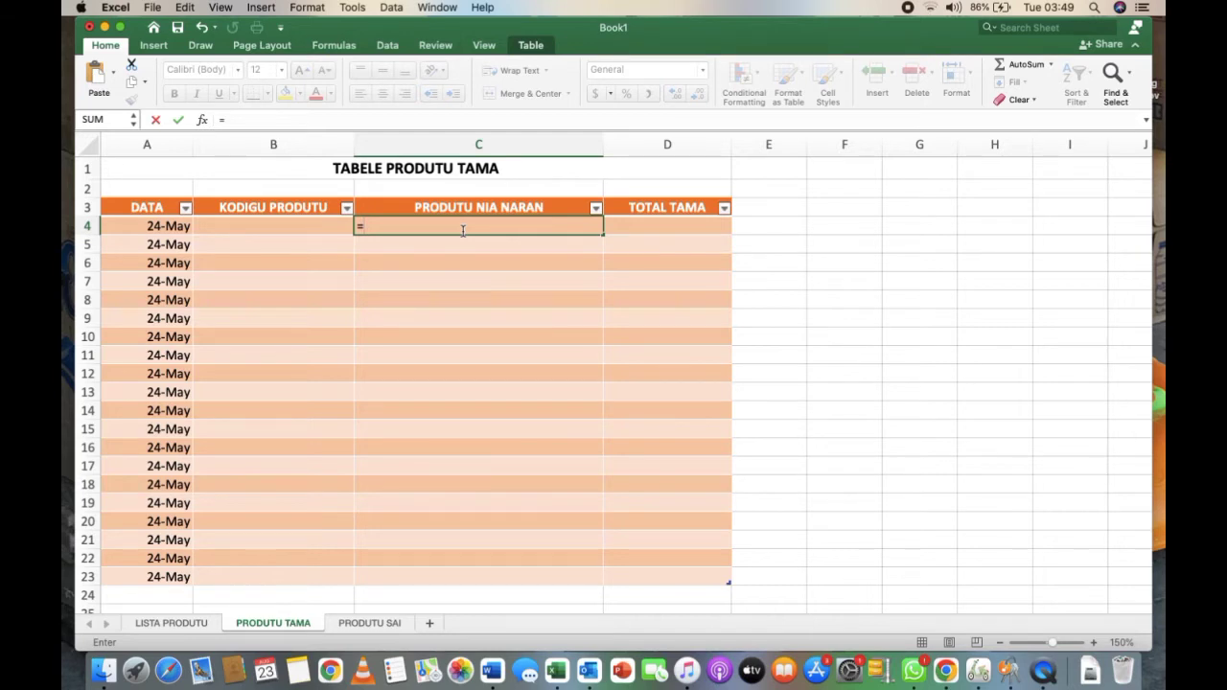
pyautogui.write('L')
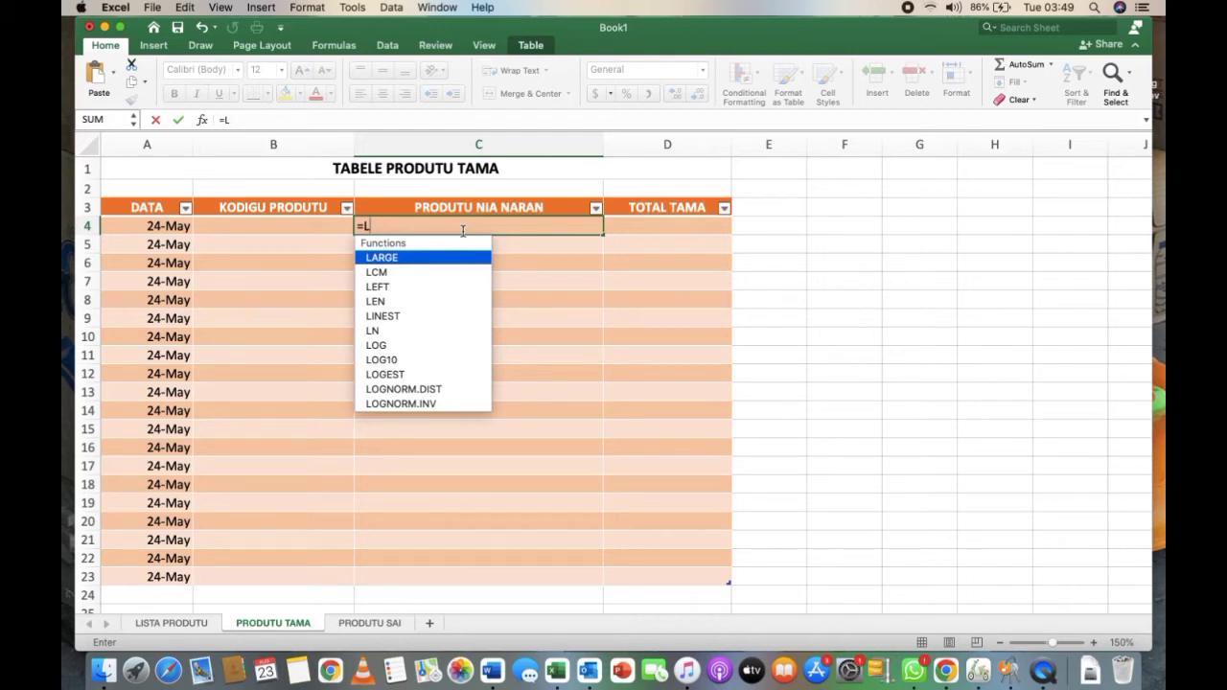
pyautogui.press('BackSpace')
pyautogui.write('VL')
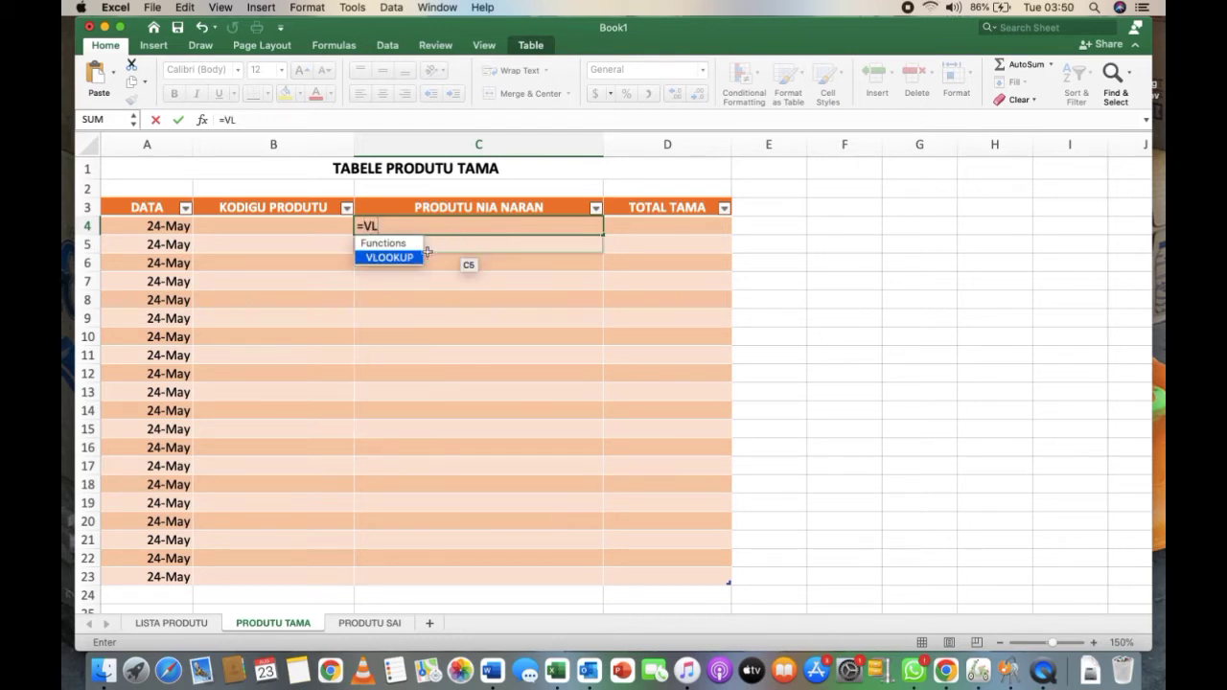
pyautogui.press('Tab')
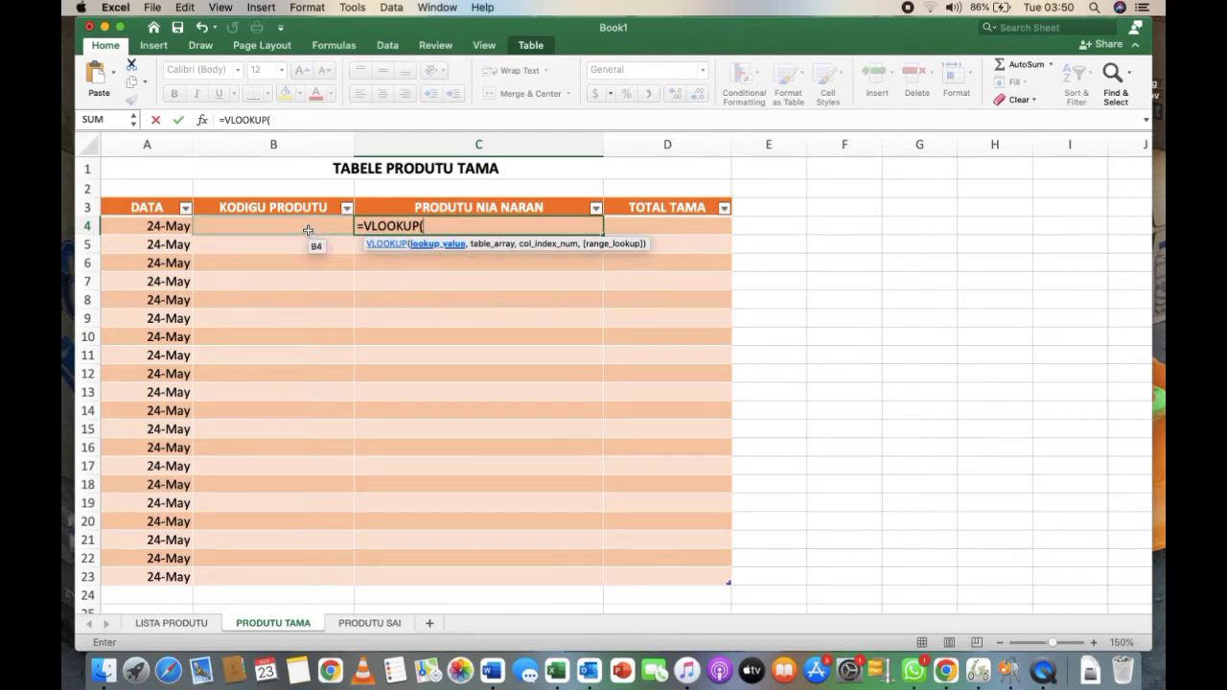
pyautogui.moveTo(307, 230); pyautogui.dragTo(306, 569)
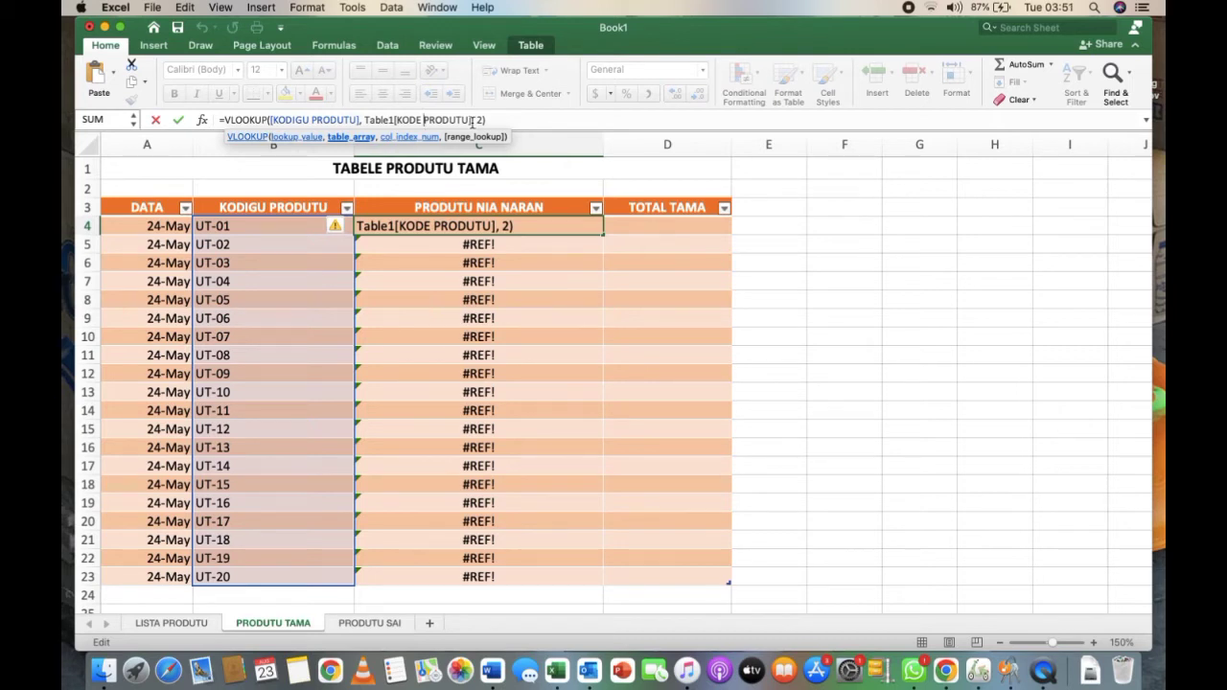
pyautogui.moveTo(471, 119); pyautogui.dragTo(391, 117)
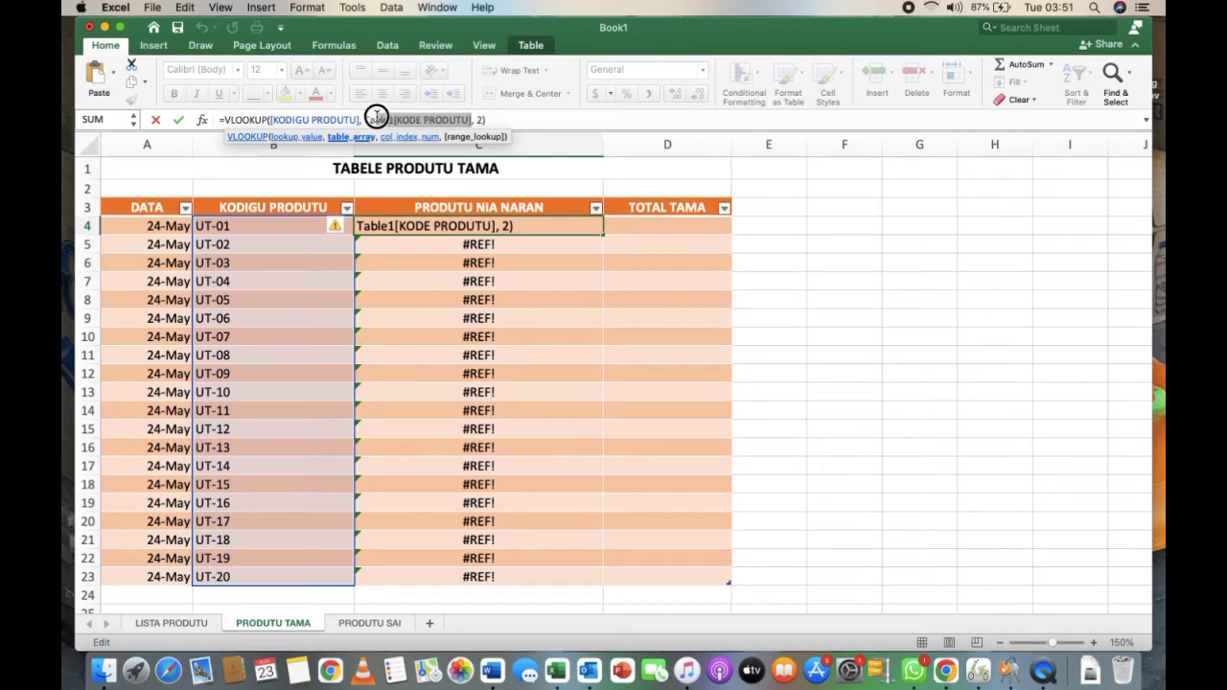
pyautogui.moveTo(391, 117); pyautogui.dragTo(370, 117)
# - Finish the VLOOKUP using LISTA PRODUTU A4:B23 as the table and column 2
pyautogui.click(185, 621)
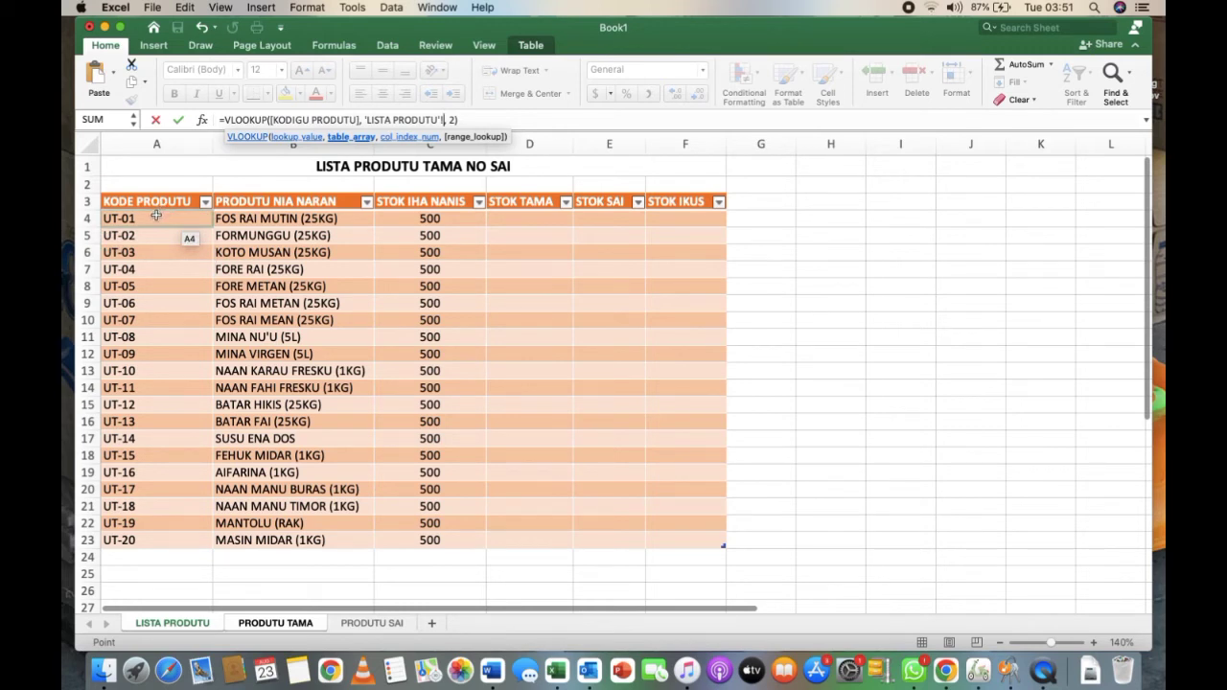
pyautogui.moveTo(156, 216)
pyautogui.mouseDown()
pyautogui.moveTo(251, 300)
pyautogui.moveTo(261, 343)
pyautogui.mouseUp()
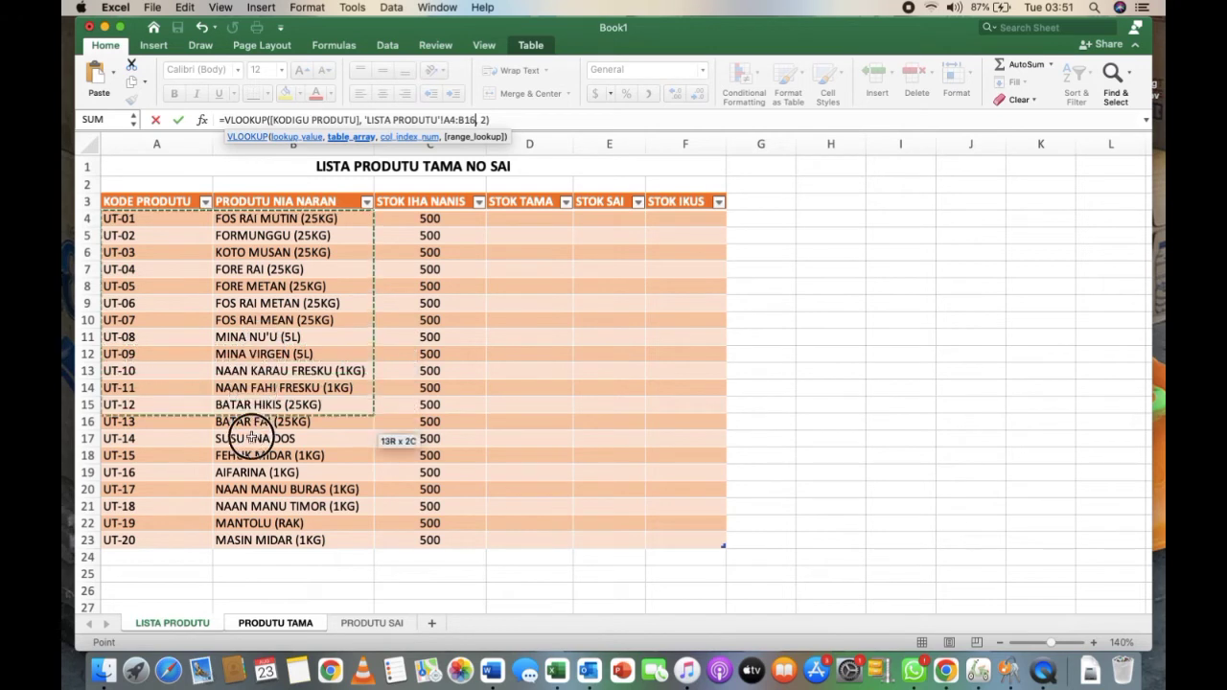
pyautogui.moveTo(261, 343)
pyautogui.mouseDown()
pyautogui.moveTo(256, 561)
pyautogui.moveTo(260, 541)
pyautogui.mouseUp()
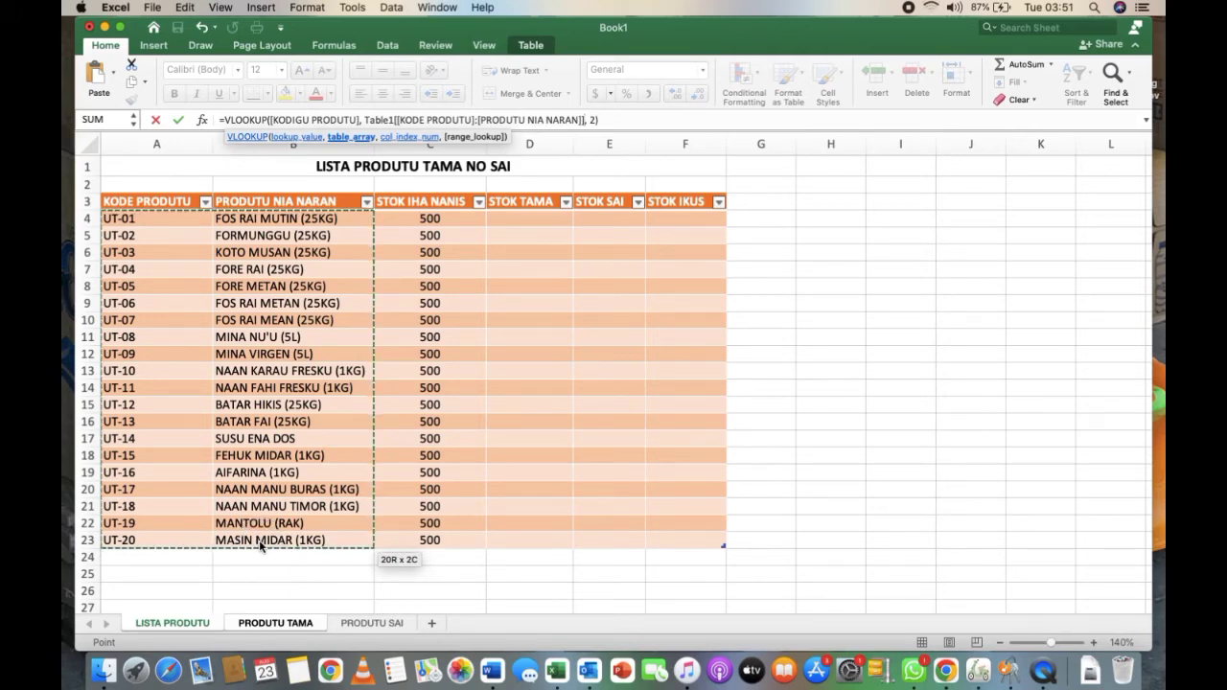
pyautogui.press('Return')
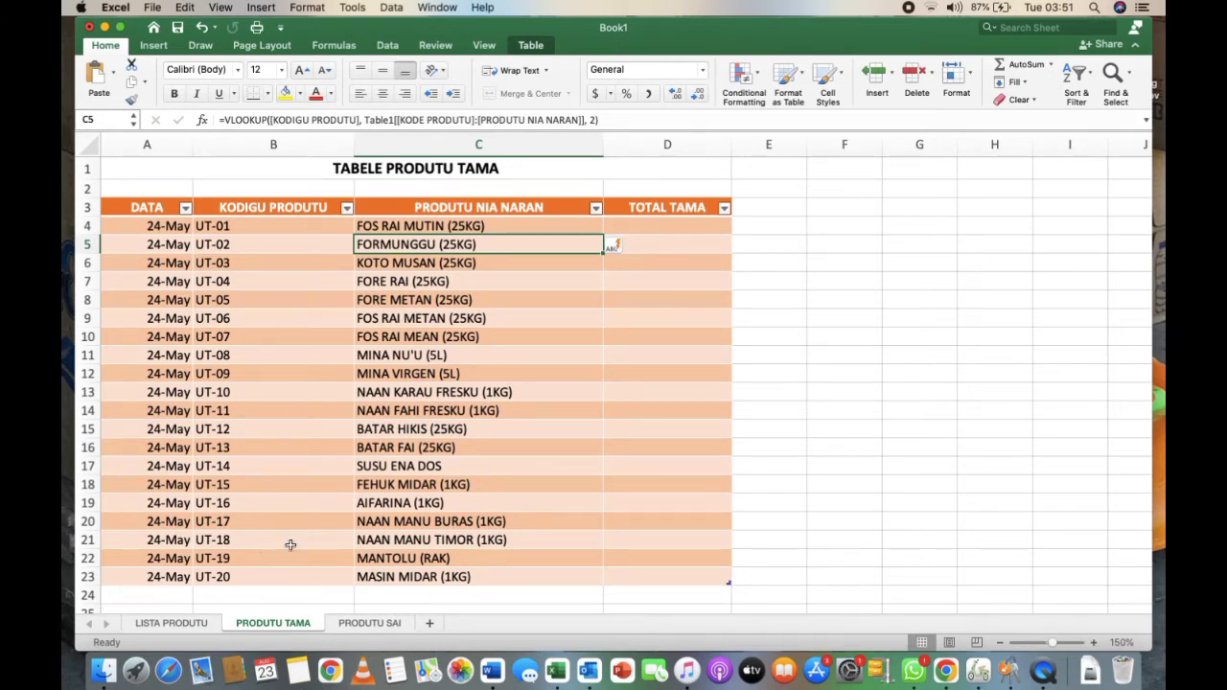
pyautogui.click(652, 227)
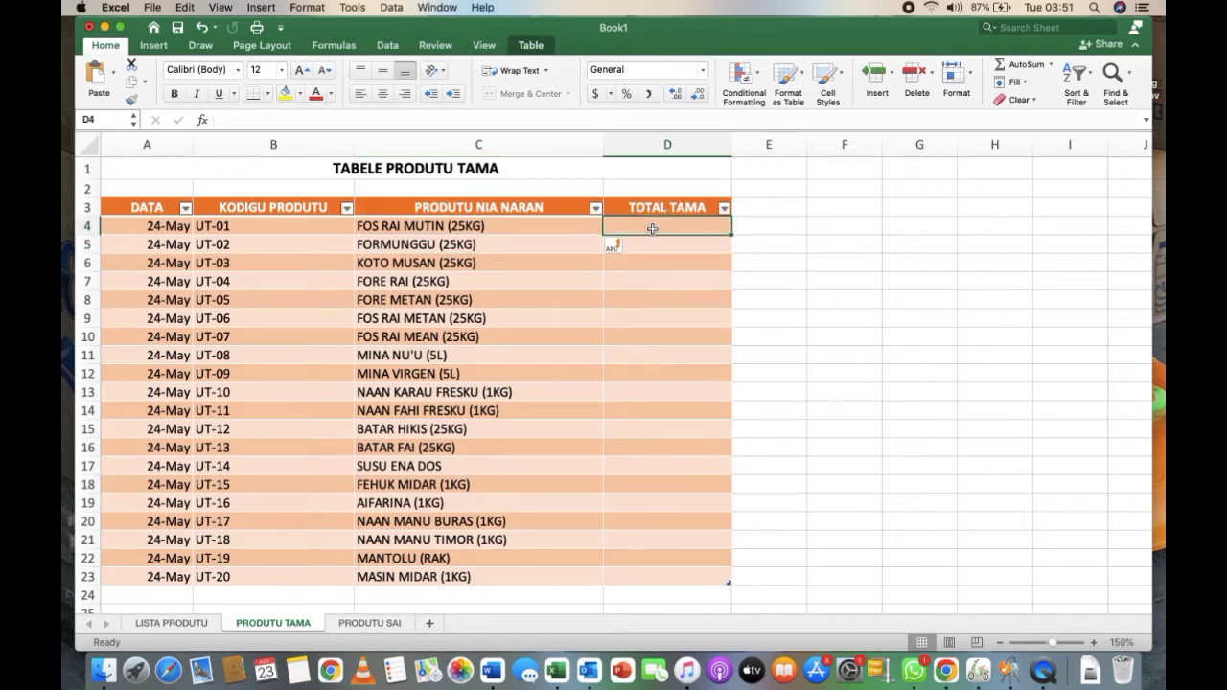
# - Enter 50 in D4, fill it down to D23, centre it, and go to PRODUTU SAI
pyautogui.write('50')
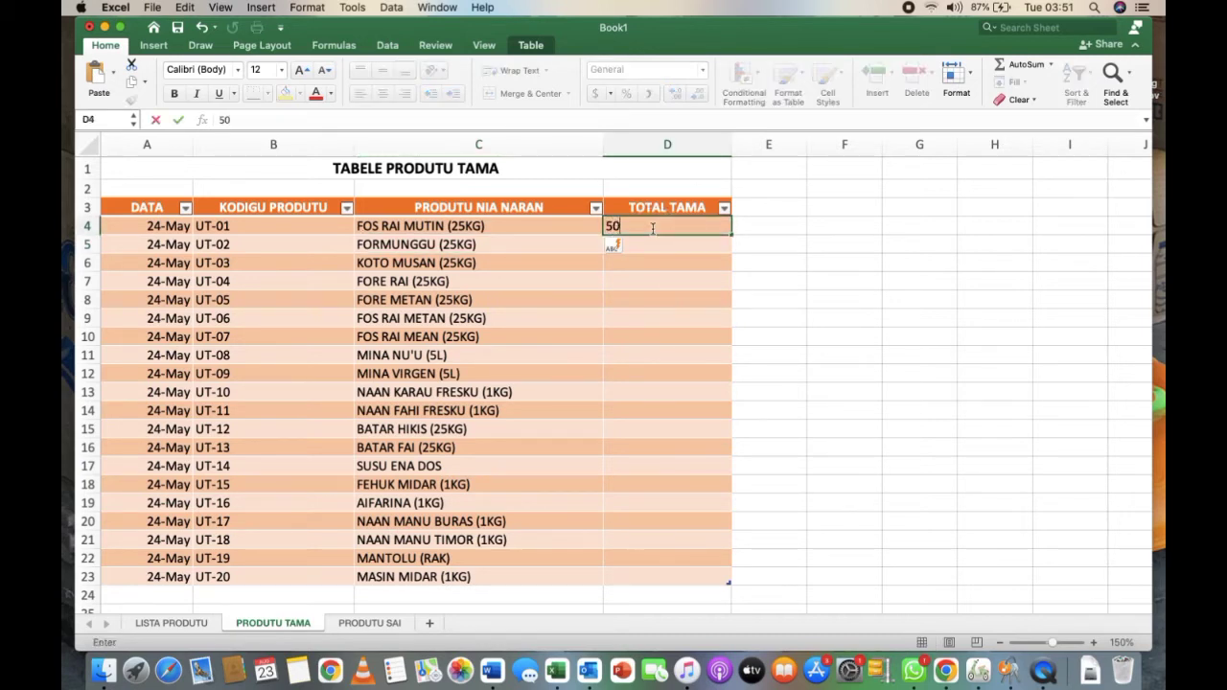
pyautogui.click(811, 278)
pyautogui.click(723, 226)
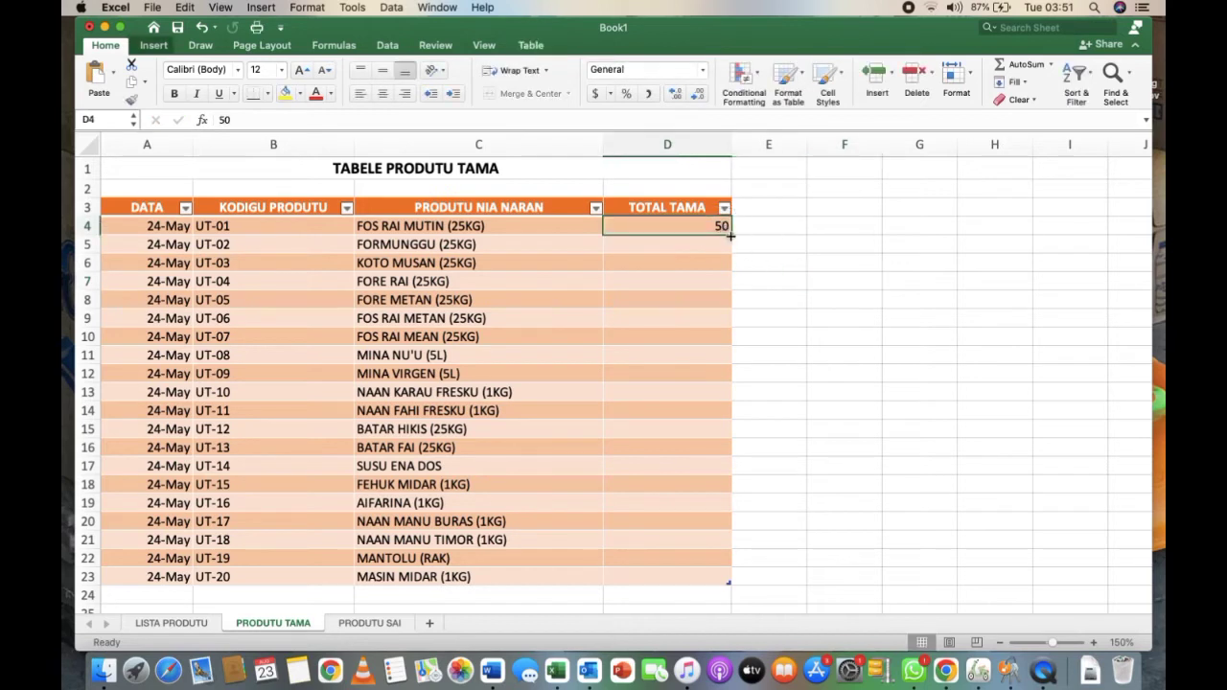
pyautogui.moveTo(730, 235); pyautogui.dragTo(746, 580)
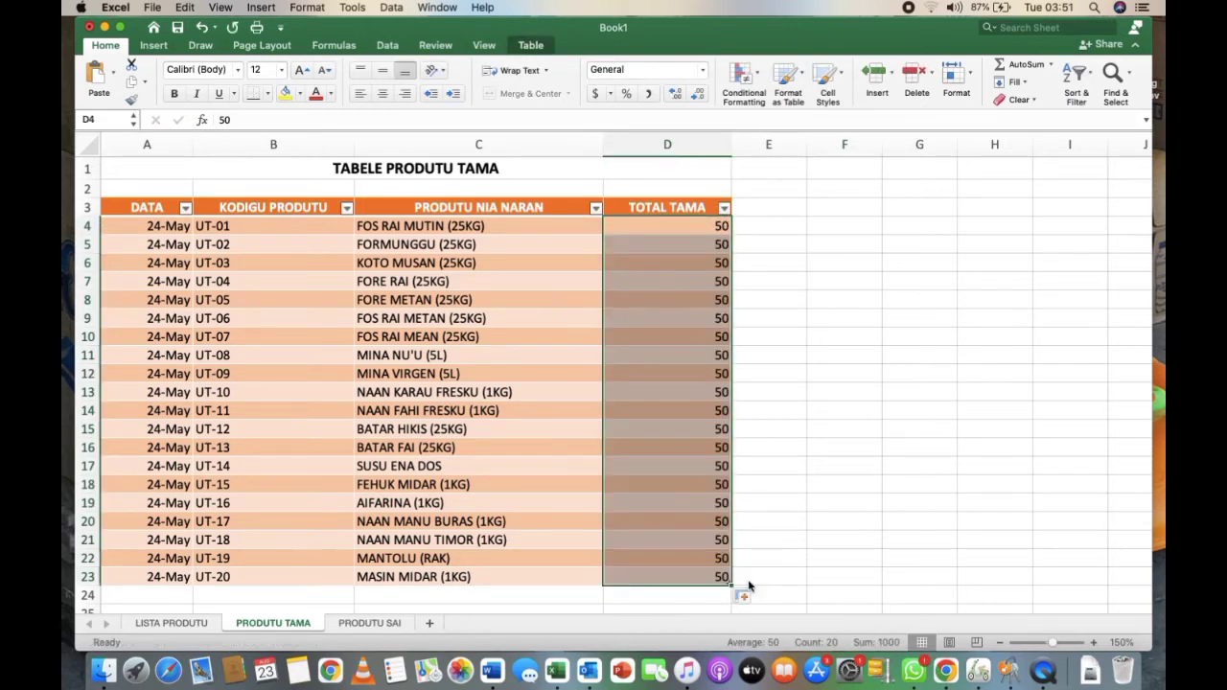
pyautogui.click(388, 98)
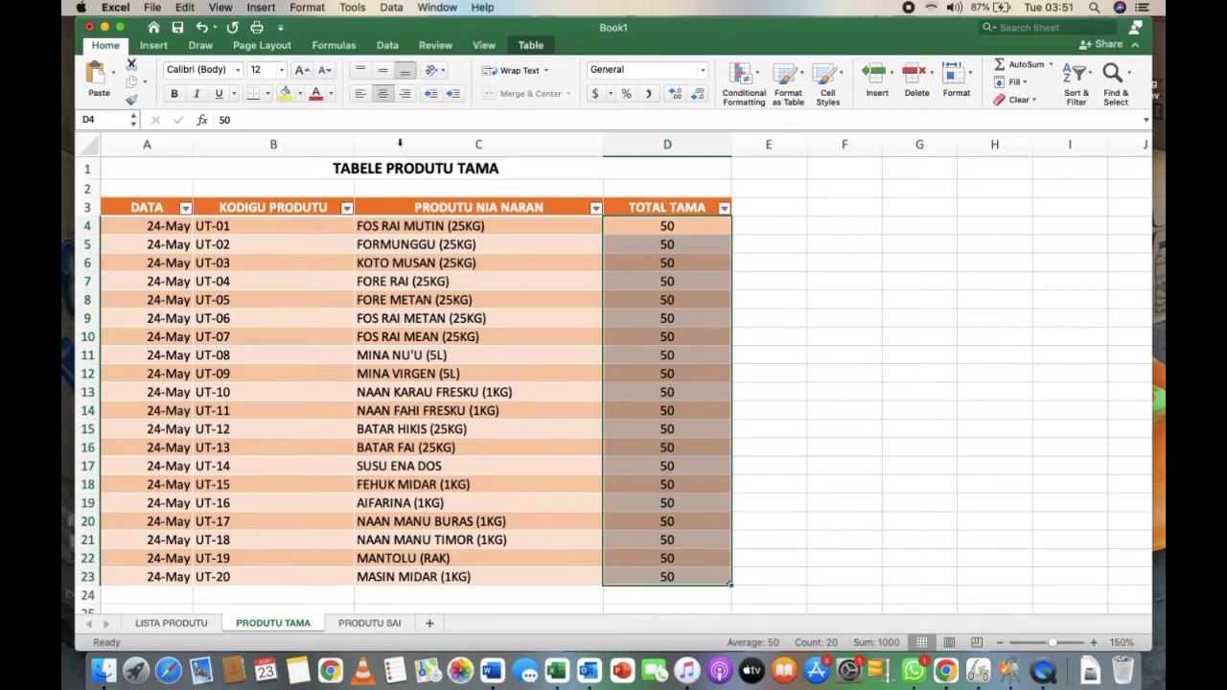
pyautogui.click(371, 621)
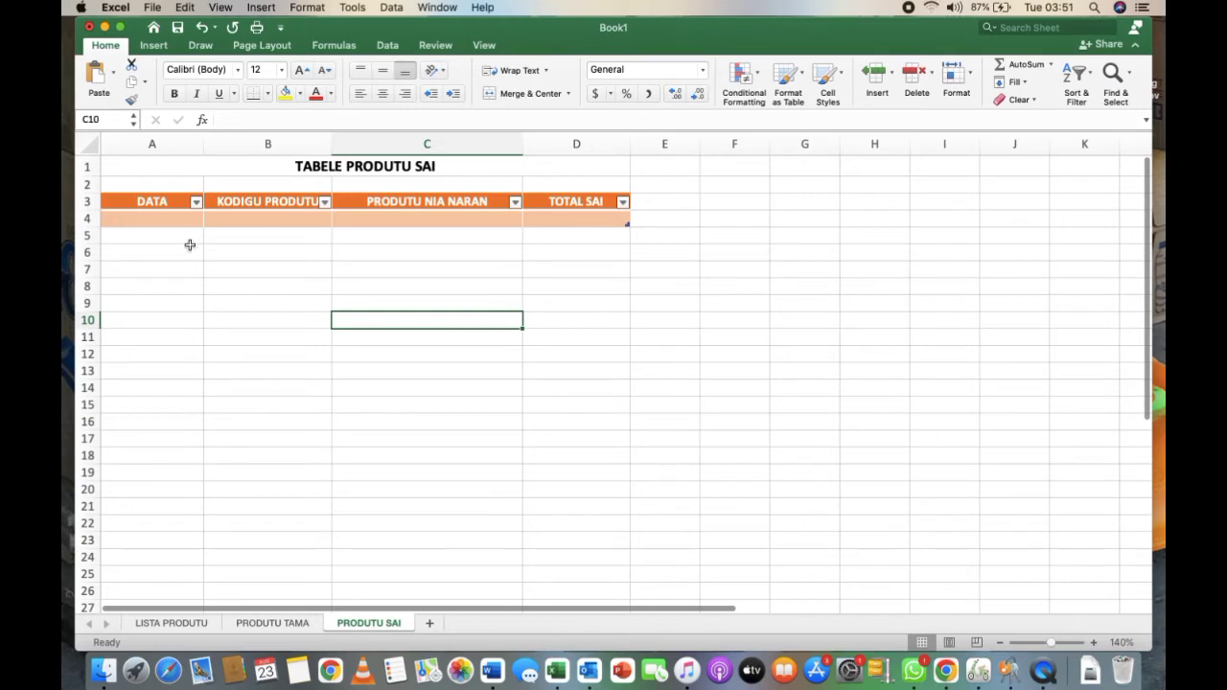
pyautogui.click(246, 621)
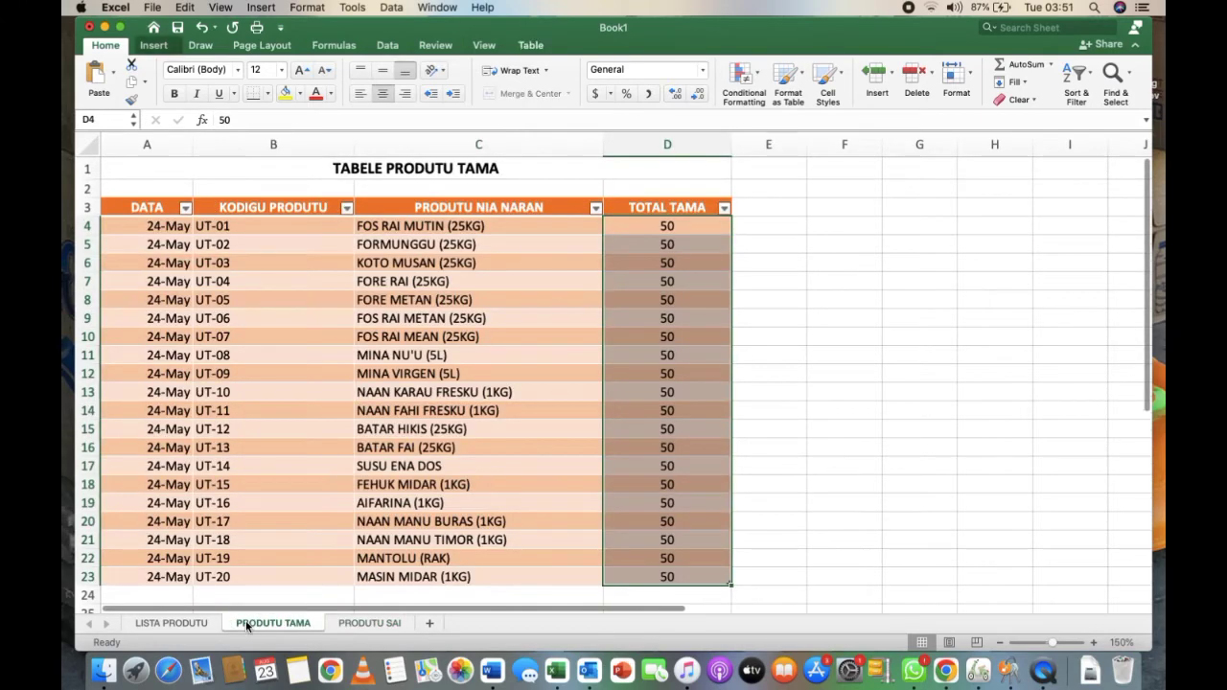
pyautogui.click(351, 624)
# - Complete the PRODUTU SAI date and product code entries, ending with UT-02 in B26
pyautogui.click(136, 226)
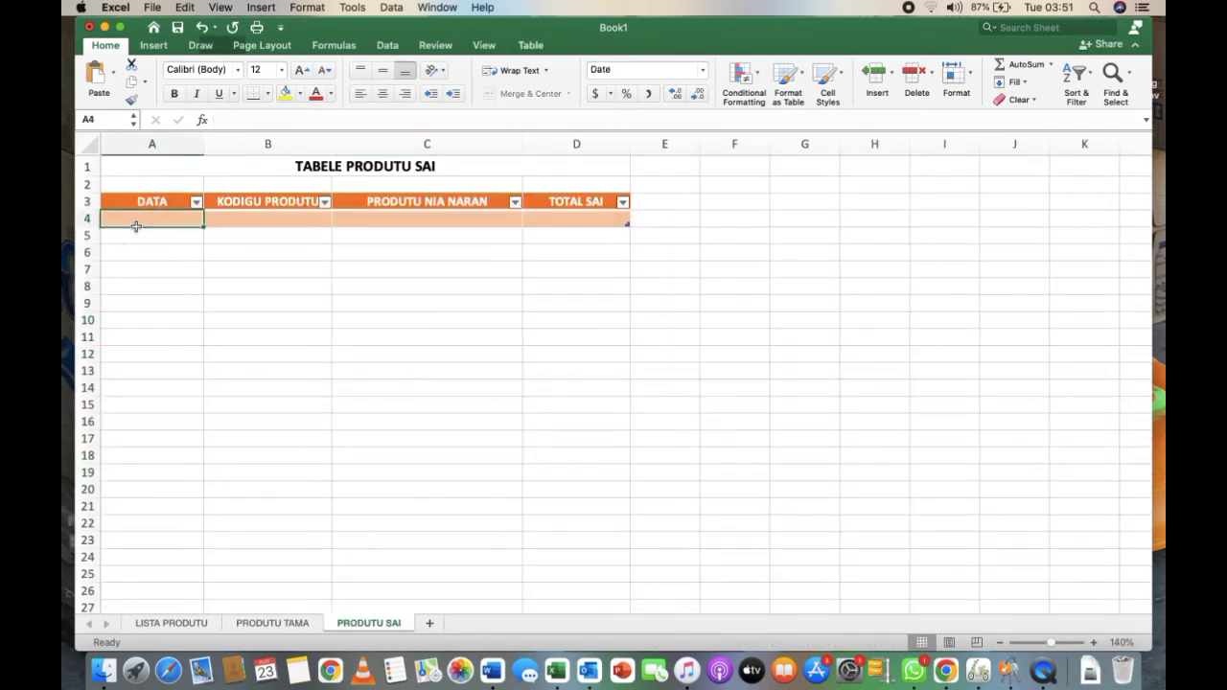
pyautogui.write('5-26-')
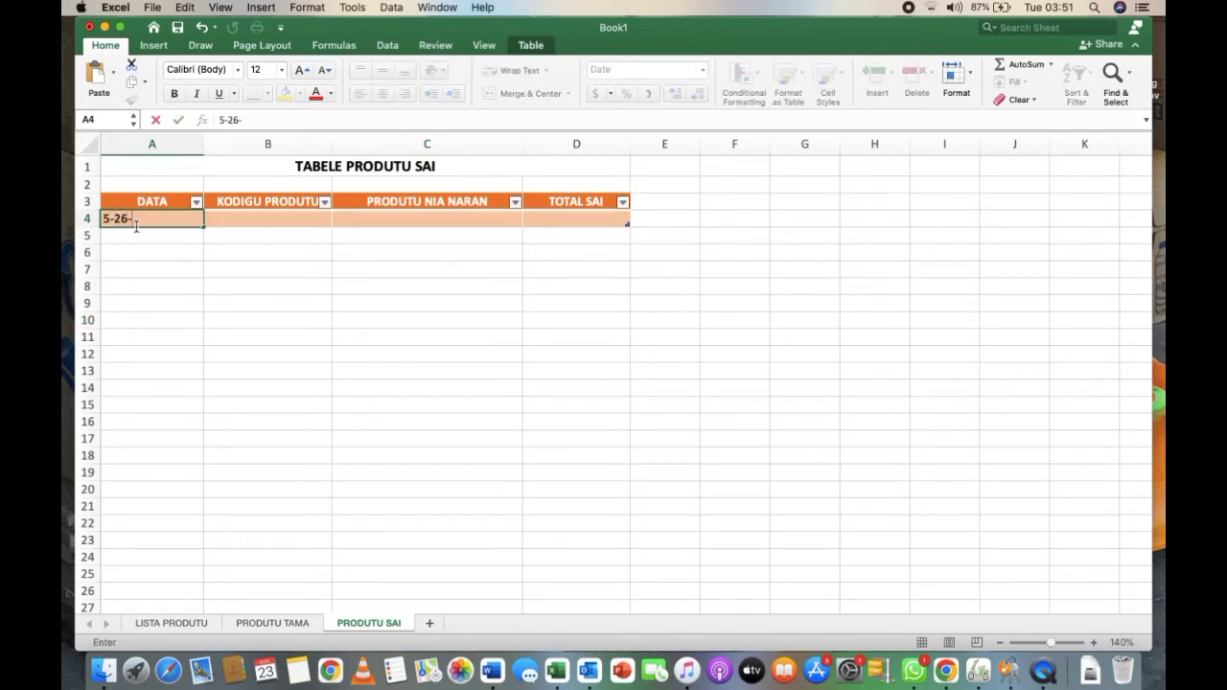
pyautogui.write('20')
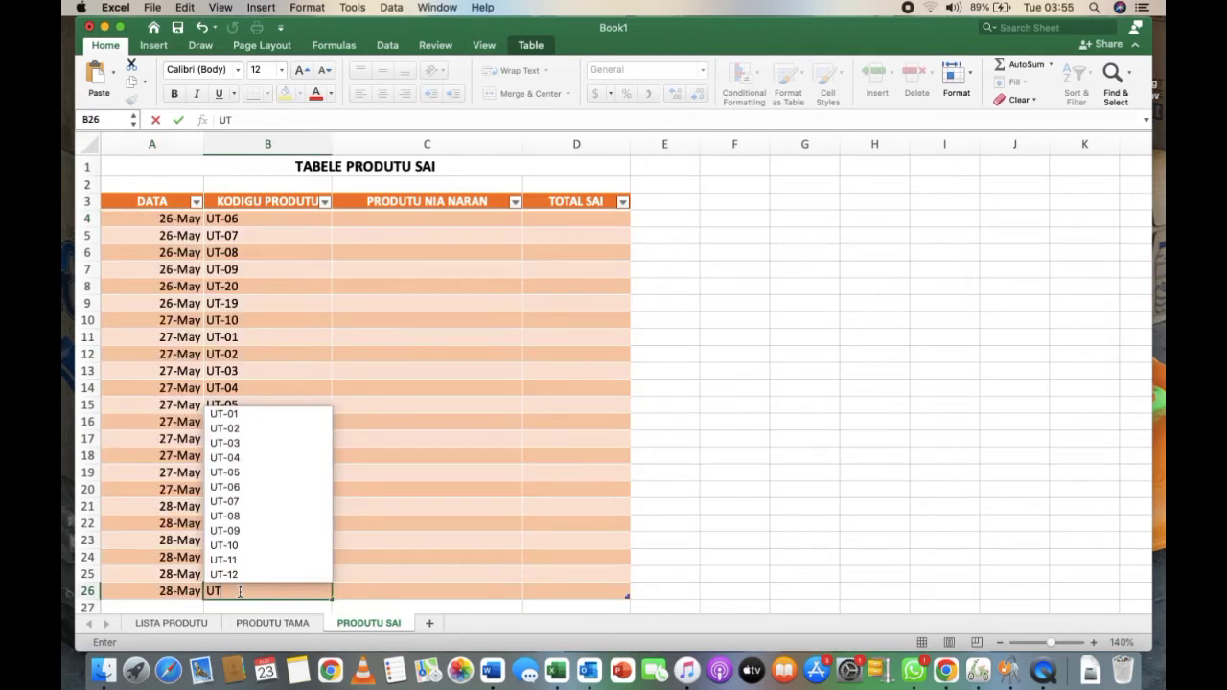
pyautogui.write('02')
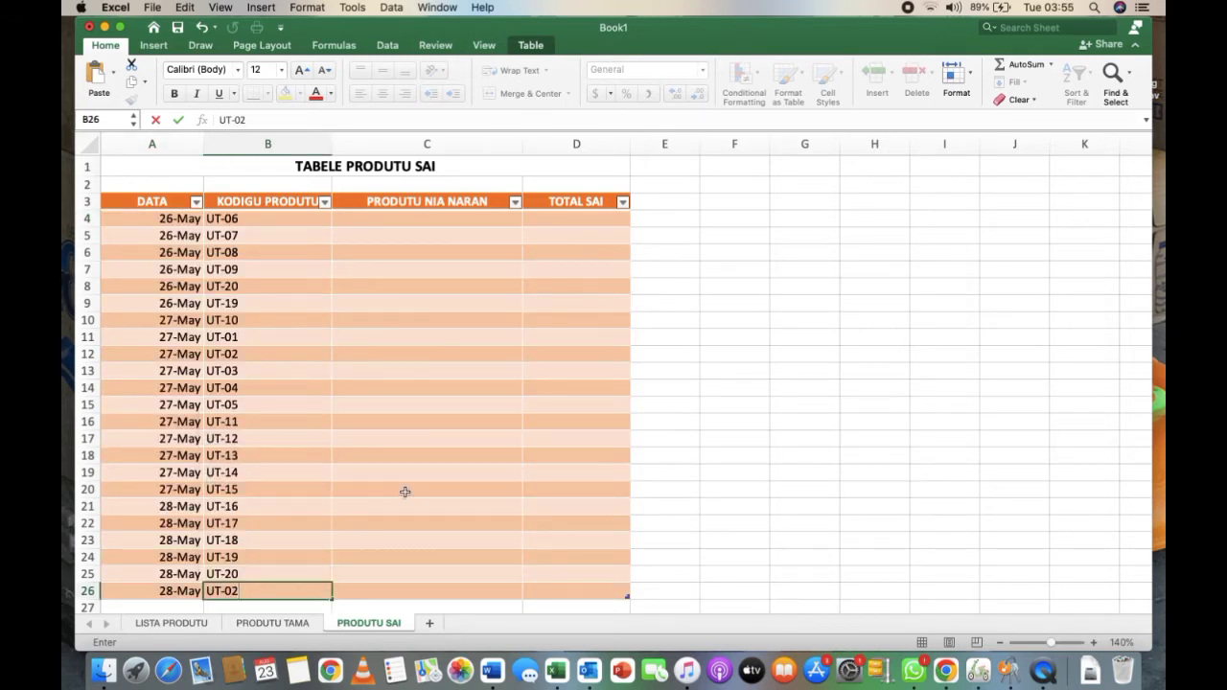
pyautogui.click(404, 492)
pyautogui.click(353, 218)
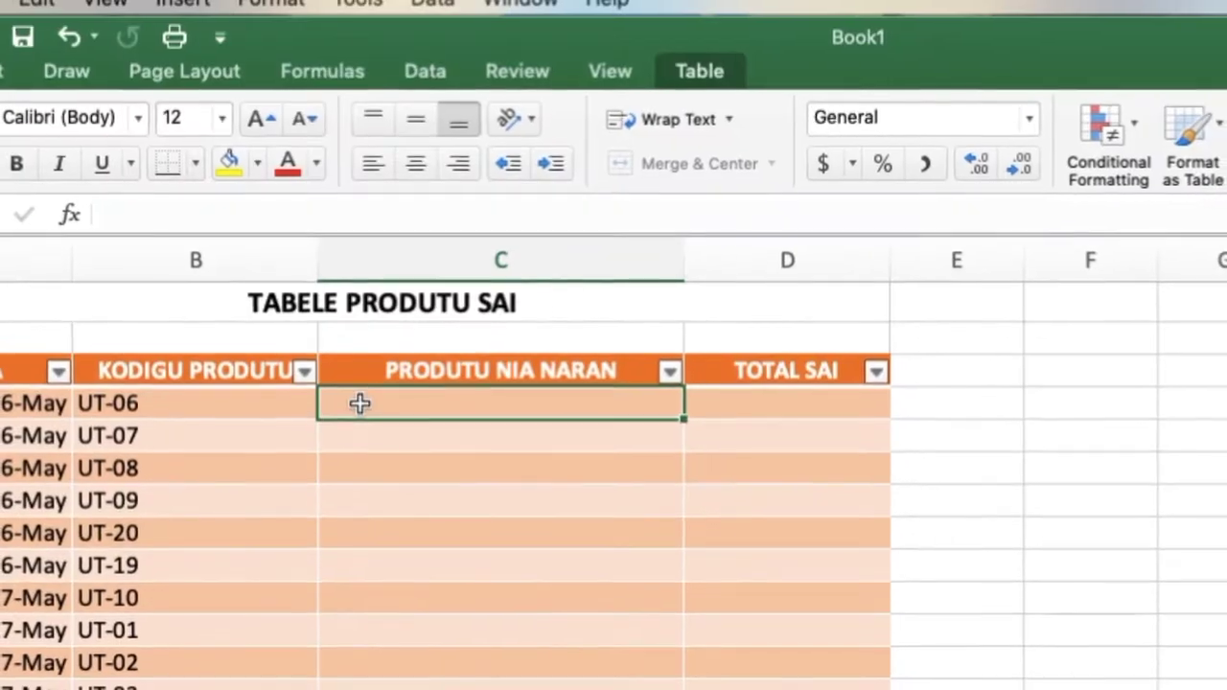
# - Enter =VLOOKUP([KODIGU PRODUTU], LISTA PRODUTU code and name columns, 2) in C4
pyautogui.write('=V')
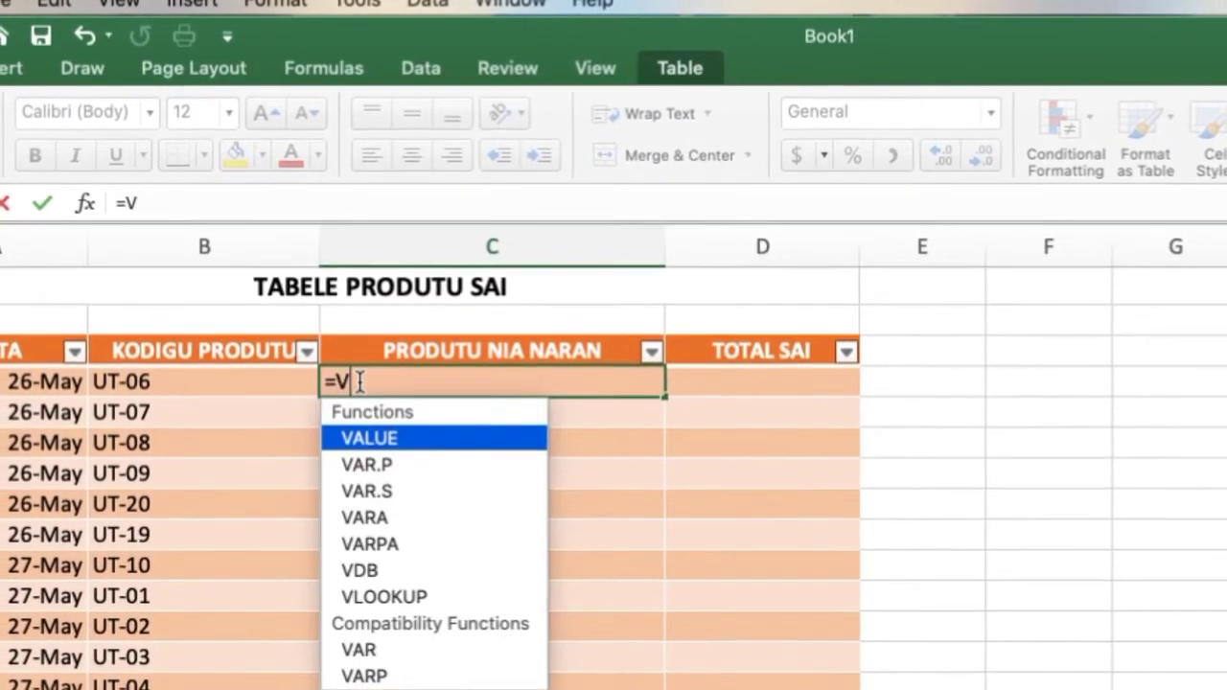
pyautogui.write('L')
pyautogui.doubleClick(380, 422)
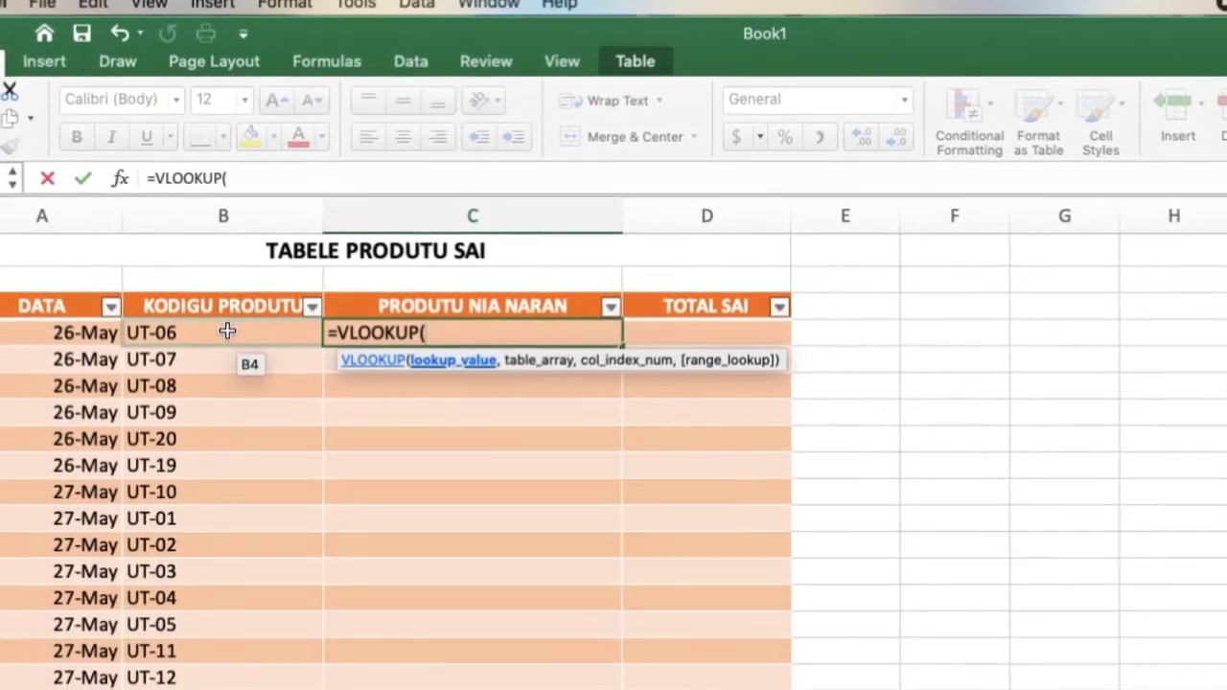
pyautogui.moveTo(227, 331); pyautogui.dragTo(255, 681)
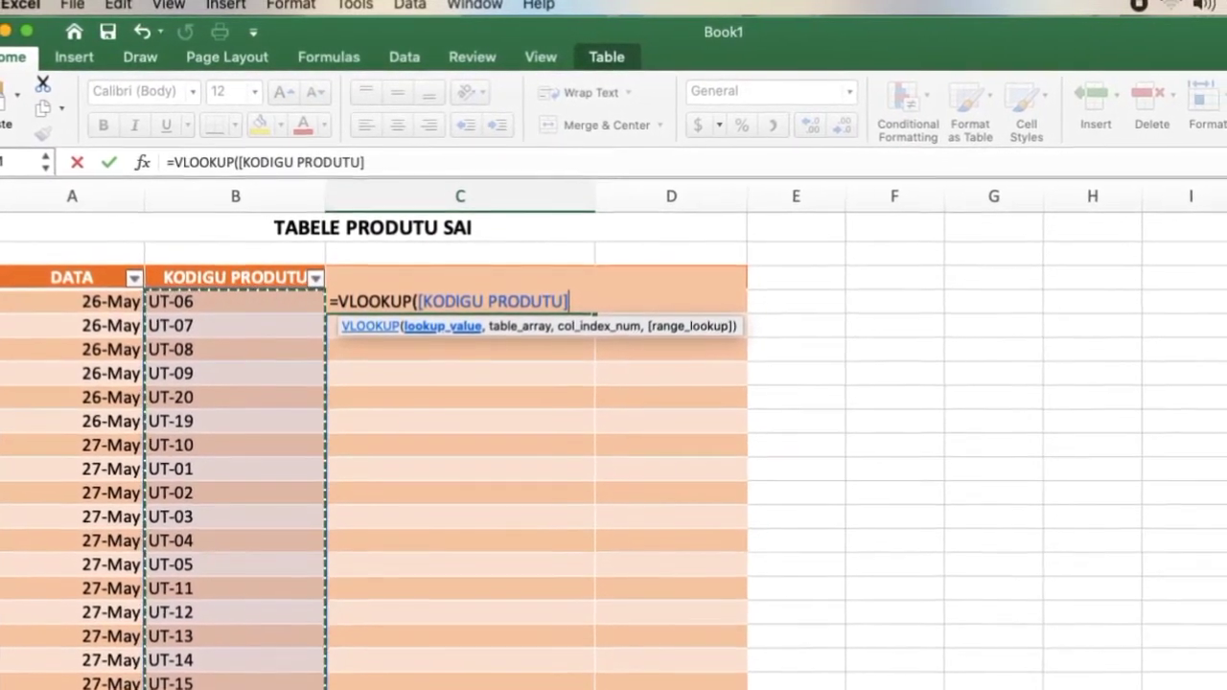
pyautogui.write(',')
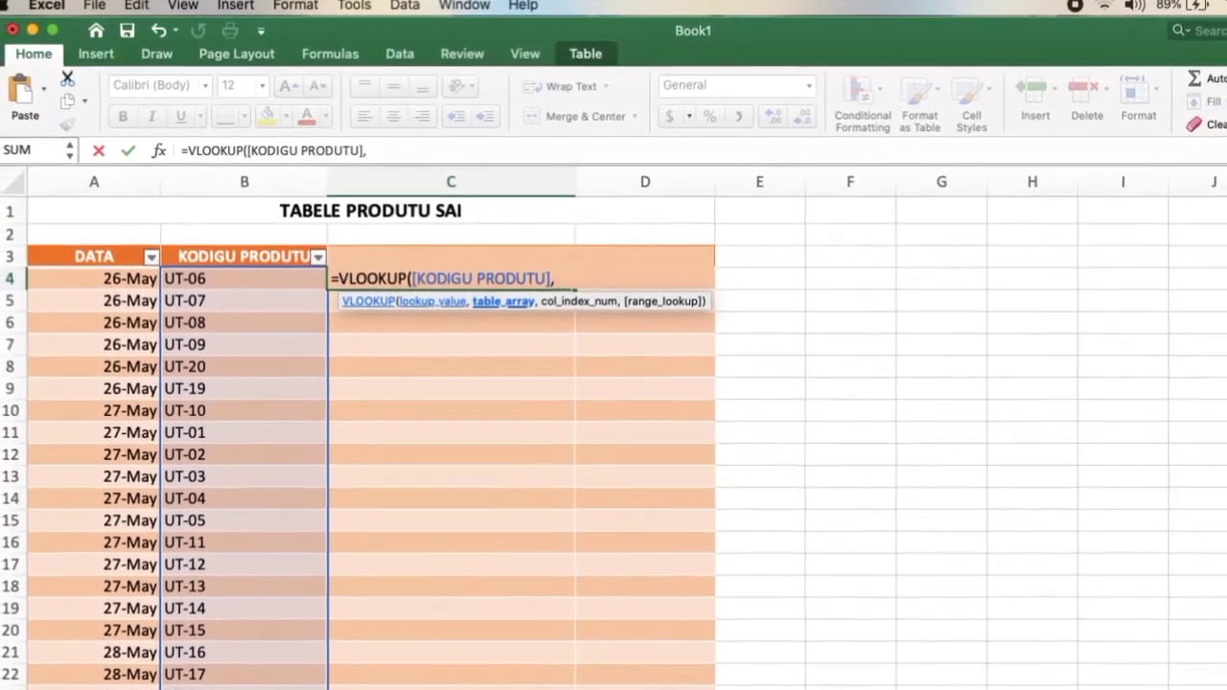
pyautogui.hotkey('ctrl', 'pagedown')
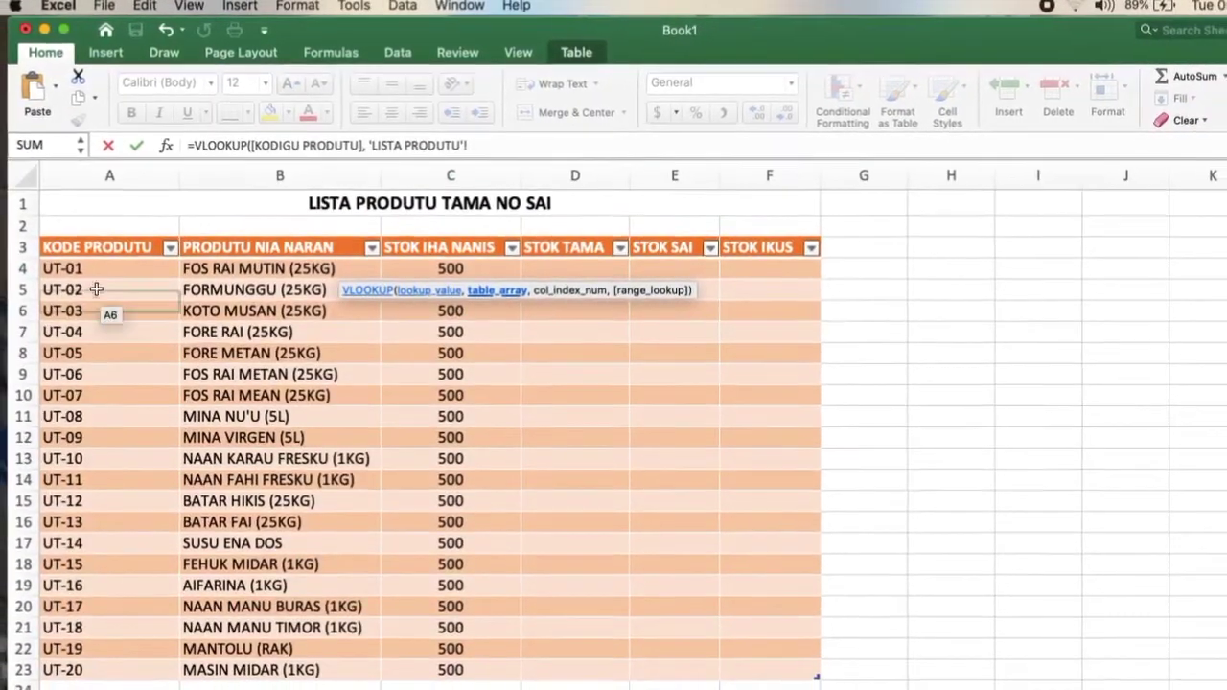
pyautogui.moveTo(96, 271)
pyautogui.mouseDown()
pyautogui.moveTo(210, 510)
pyautogui.moveTo(229, 634)
pyautogui.mouseUp()
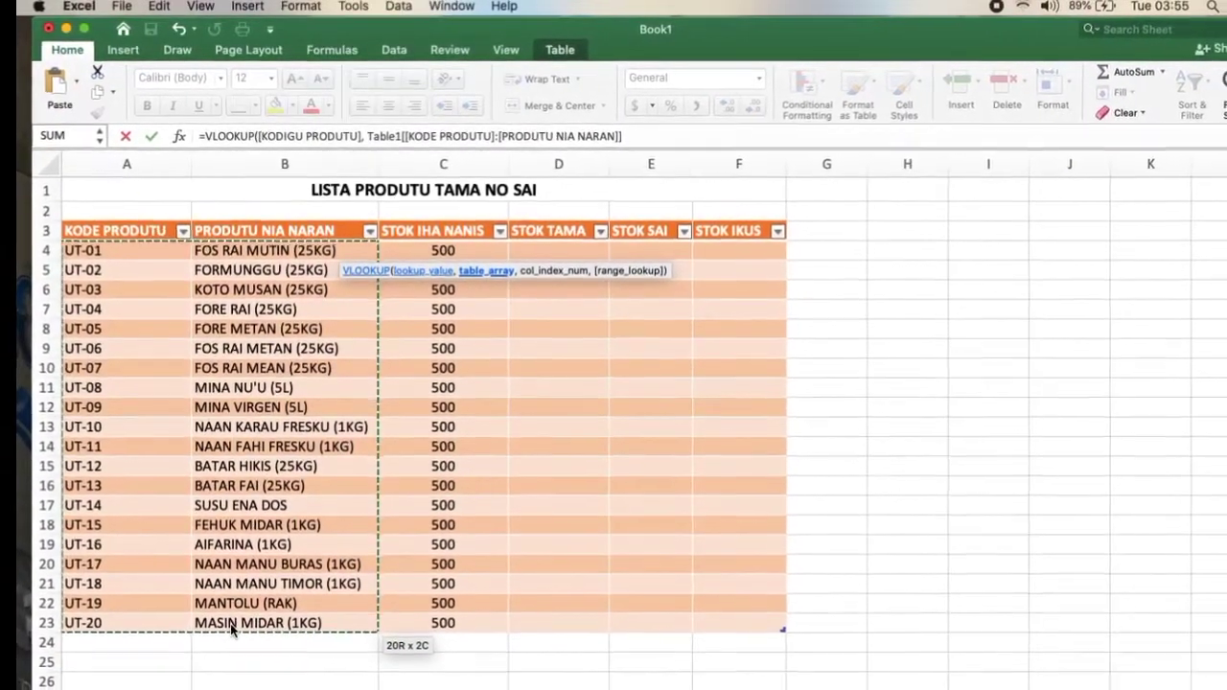
pyautogui.write(',')
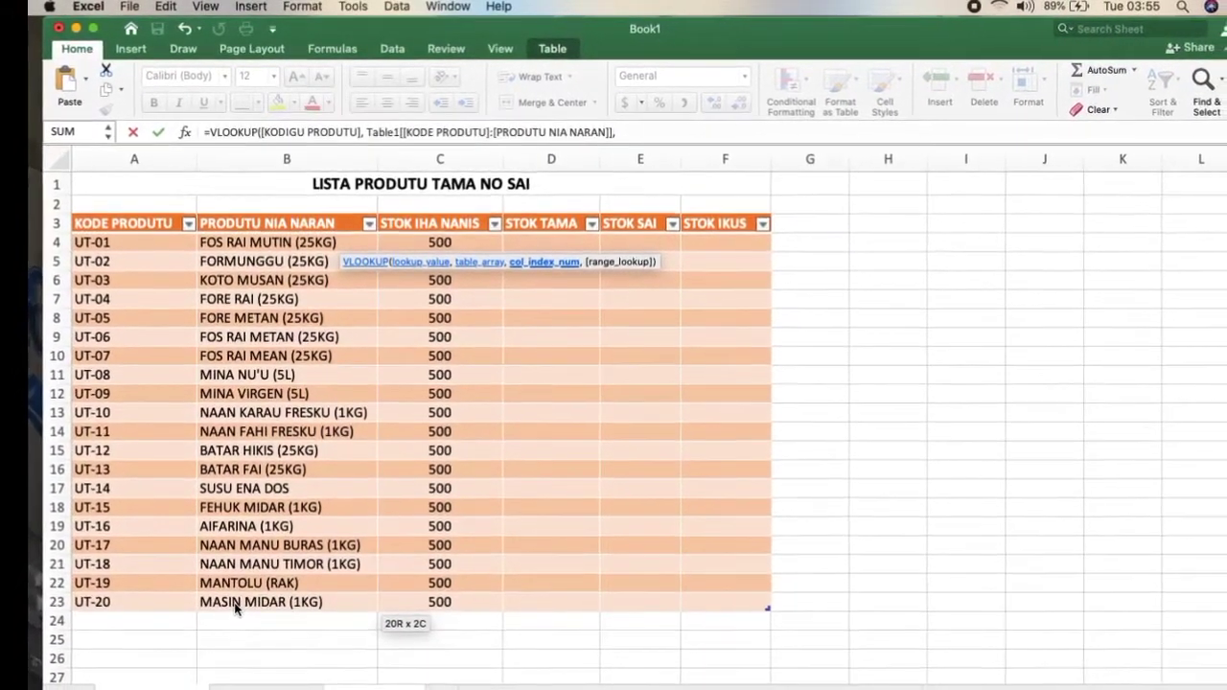
pyautogui.write(' 2')
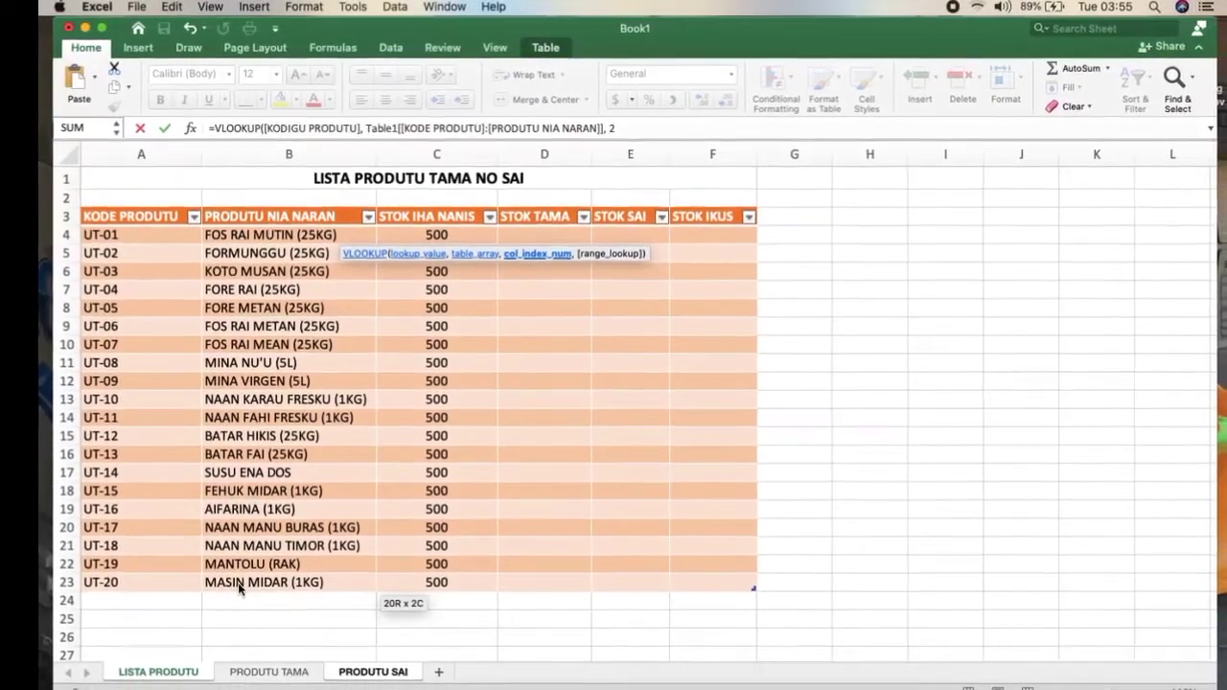
pyautogui.write(')')
pyautogui.press('Return')
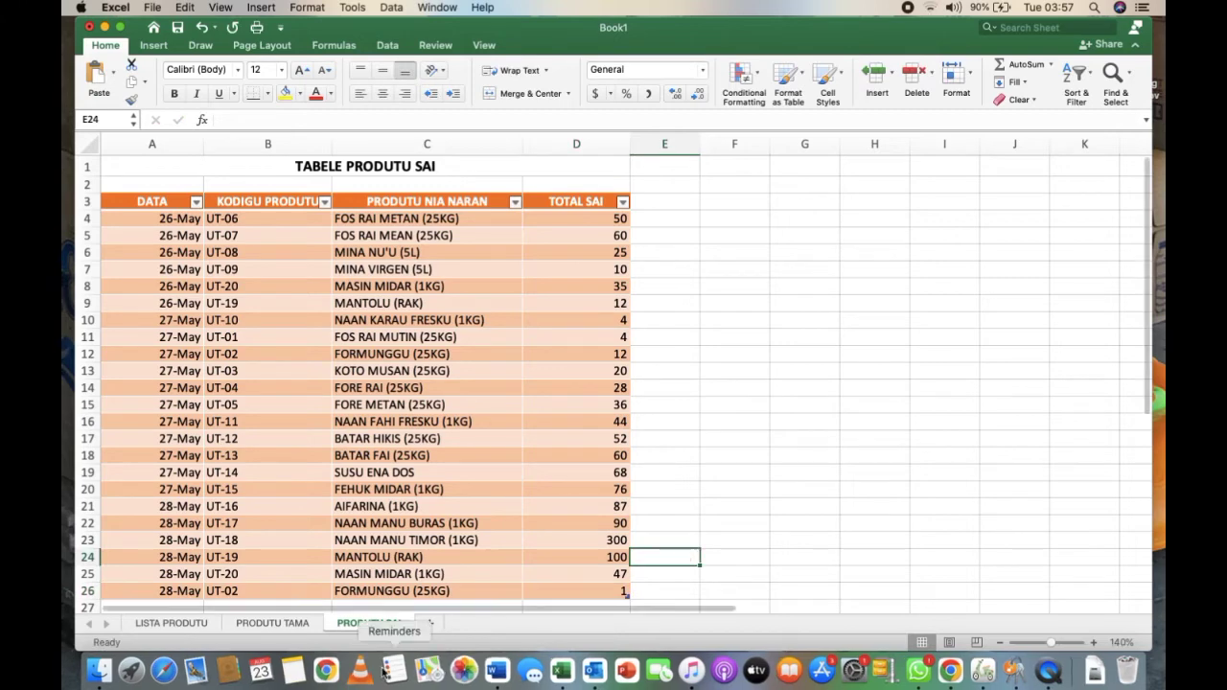
# - Enter =SUMIF(Table2[KODIGU PRODUTU],[KODE PRODUTU],Table2[TOTAL TAMA]) in LISTA PRODUTU D4, giving 50 per product
pyautogui.click(172, 623)
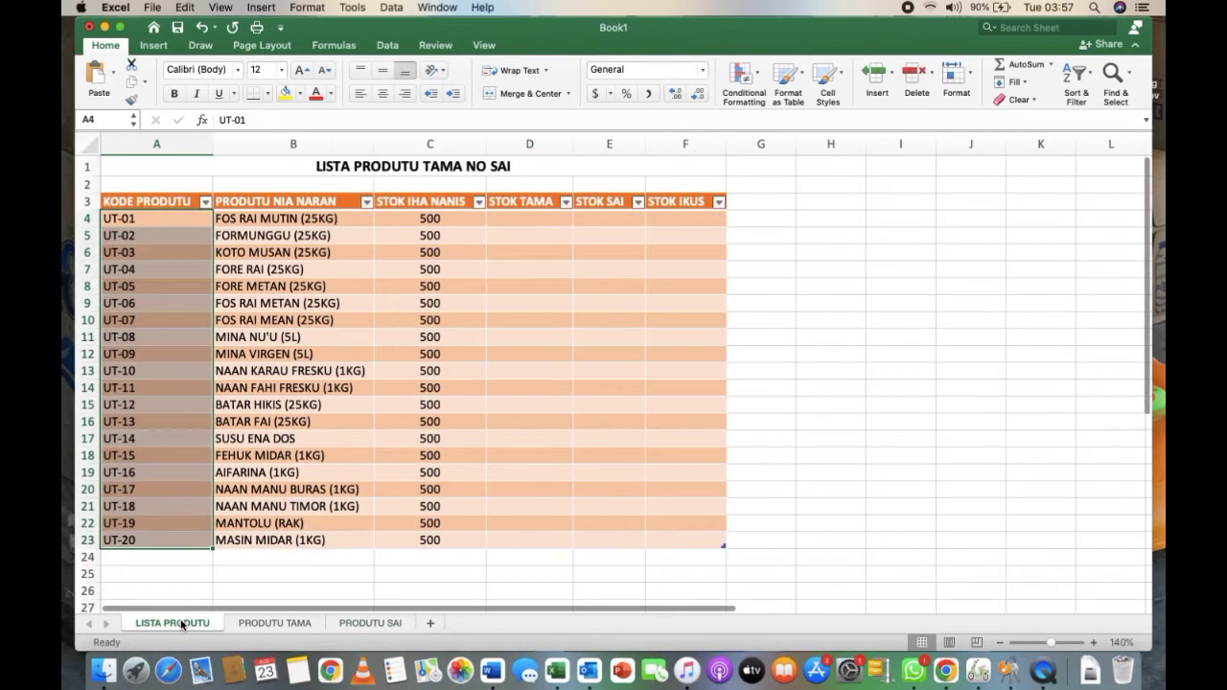
pyautogui.click(514, 220)
pyautogui.write('=')
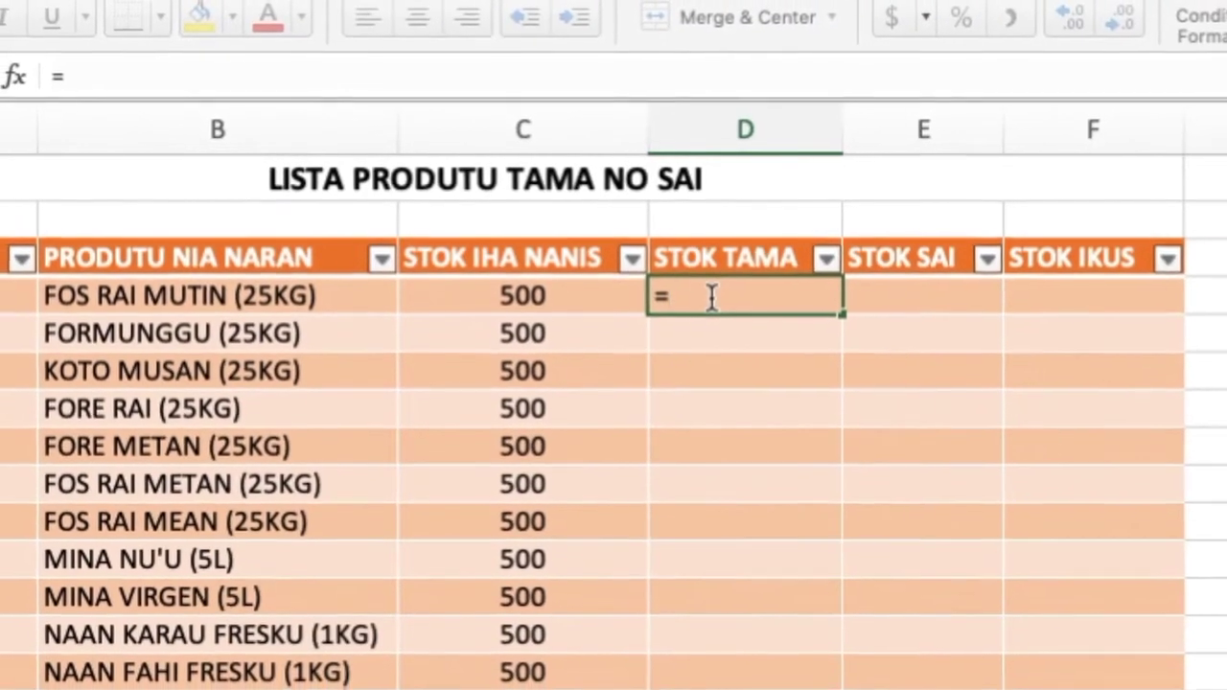
pyautogui.write('SU')
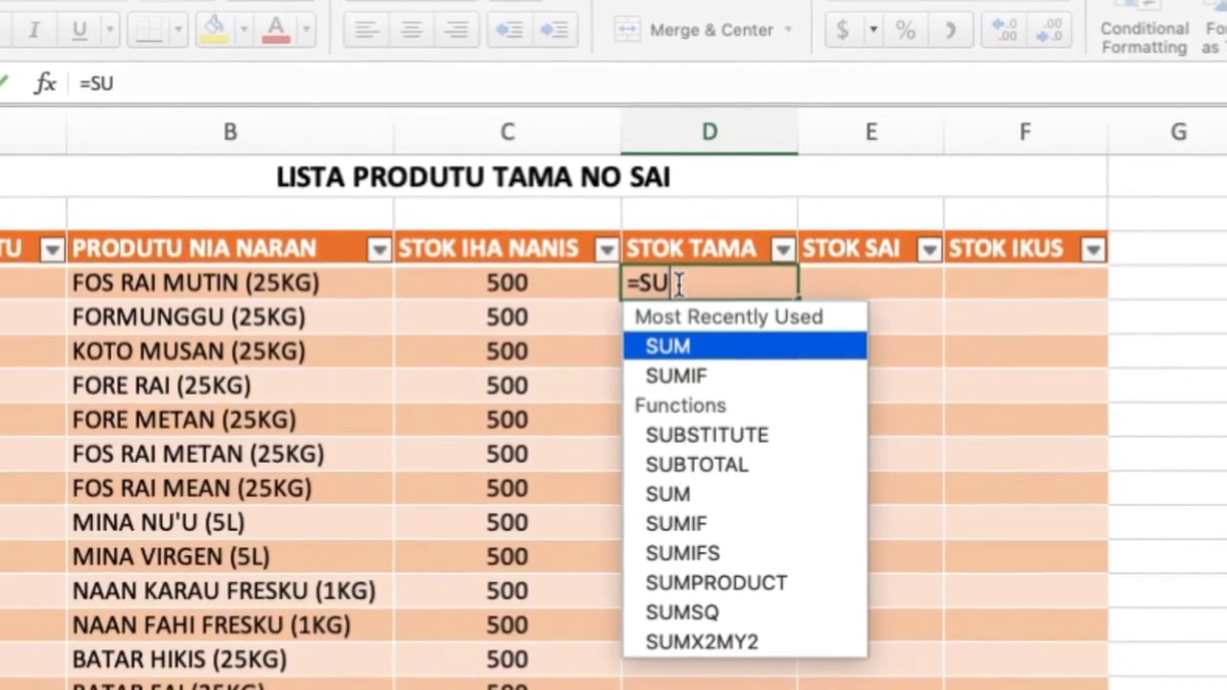
pyautogui.doubleClick(734, 369)
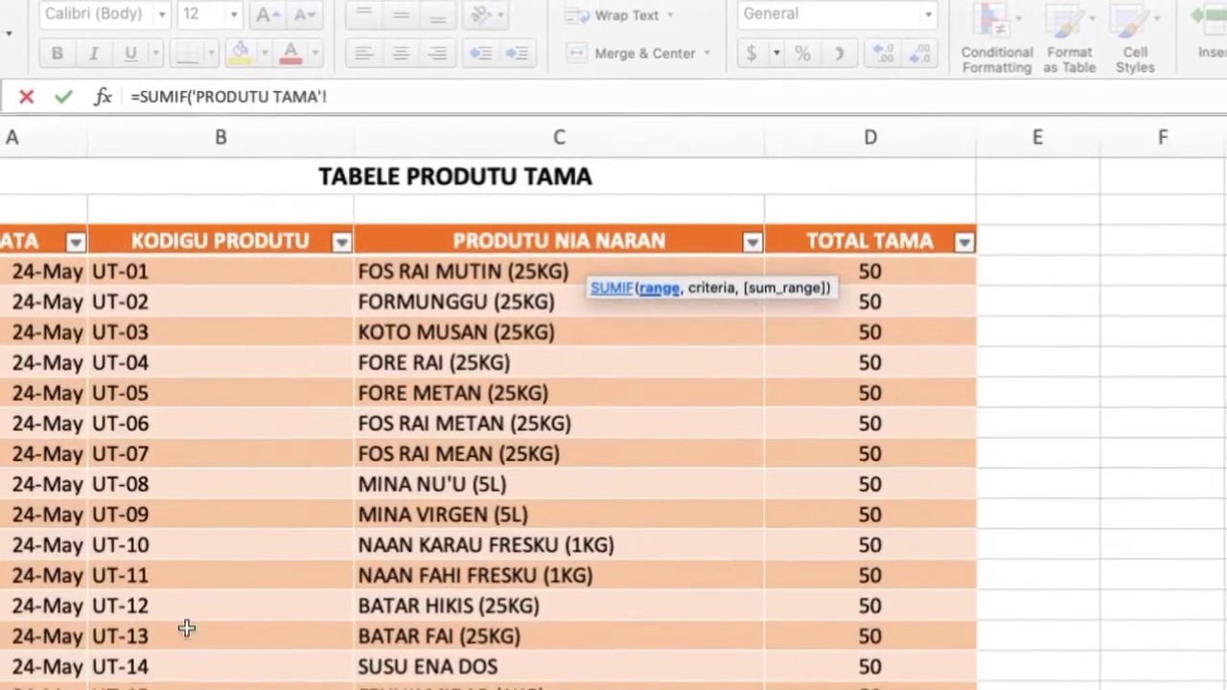
pyautogui.moveTo(134, 268); pyautogui.dragTo(154, 685)
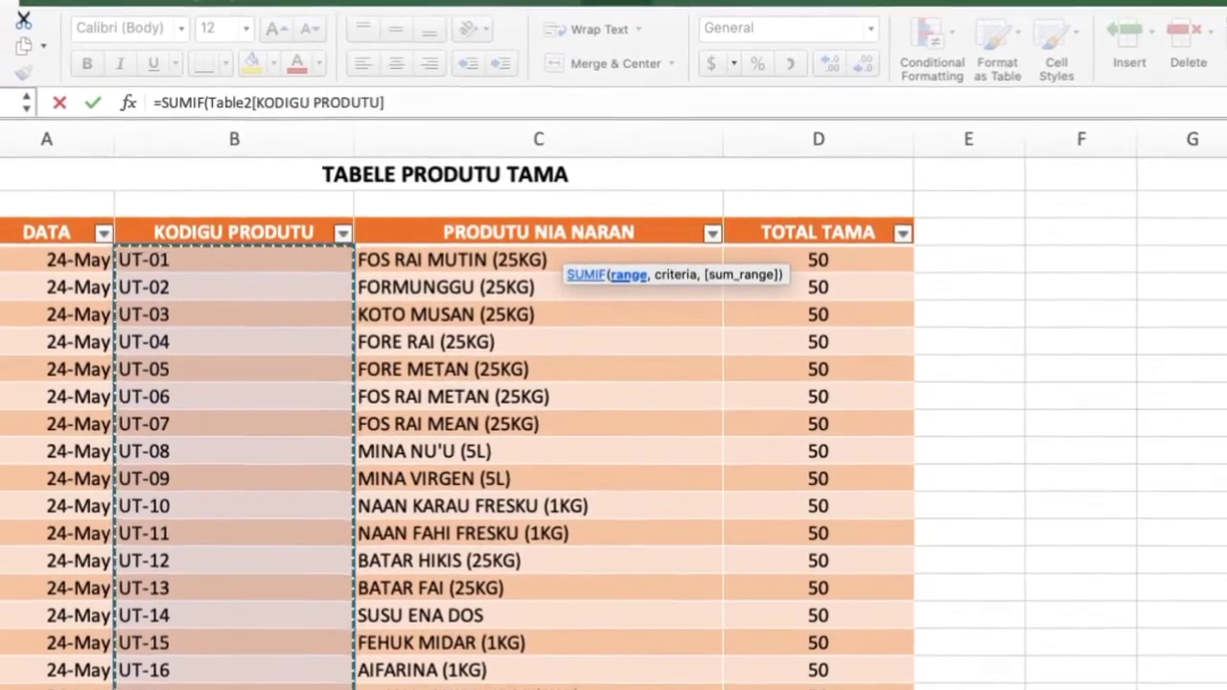
pyautogui.write(',')
pyautogui.hotkey('ctrl', 'pageup')
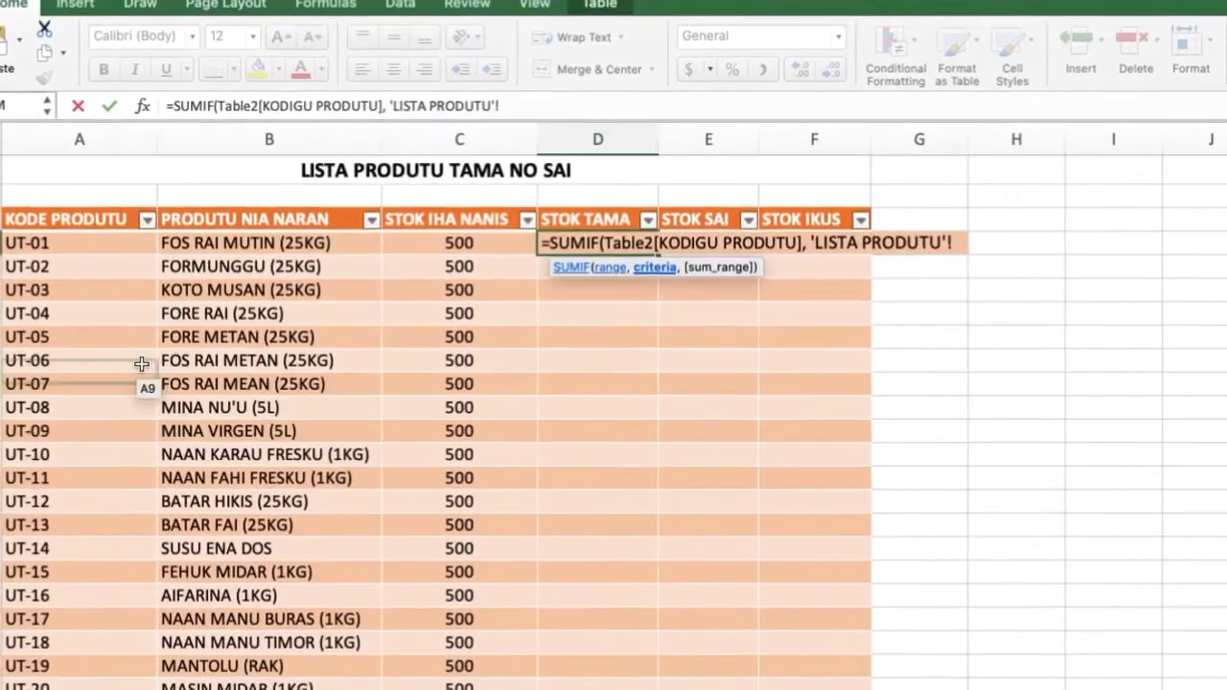
pyautogui.moveTo(109, 244)
pyautogui.mouseDown()
pyautogui.moveTo(82, 679)
pyautogui.moveTo(99, 658)
pyautogui.mouseUp()
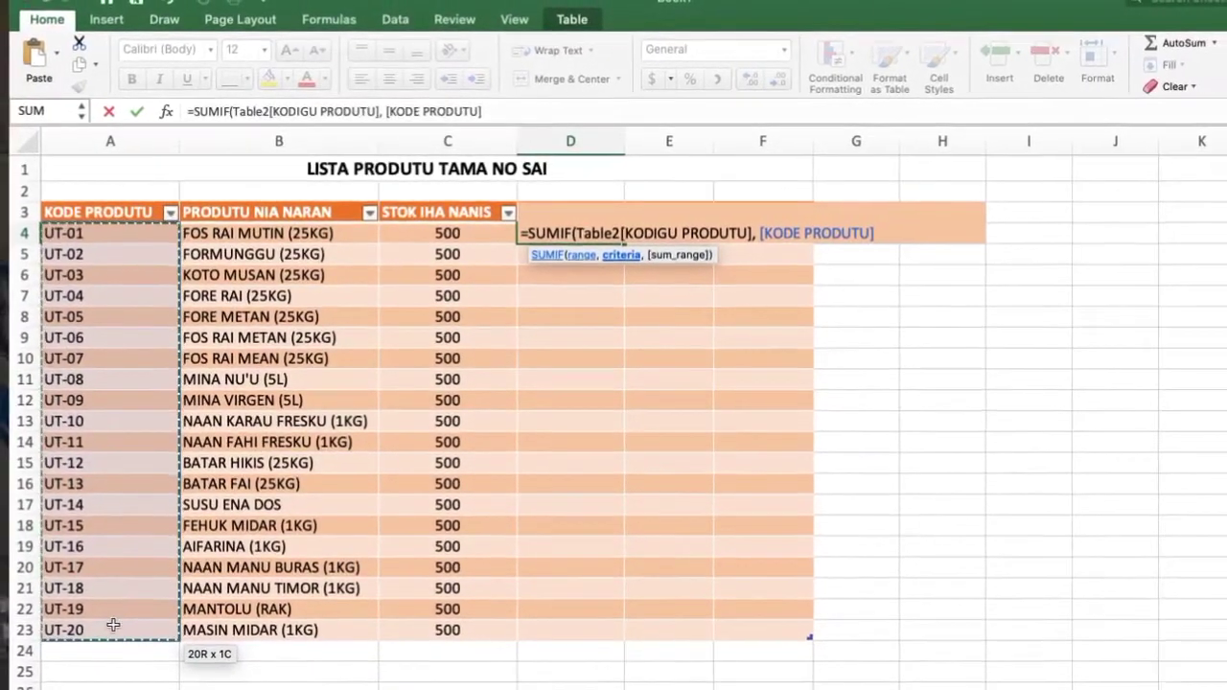
pyautogui.write(',')
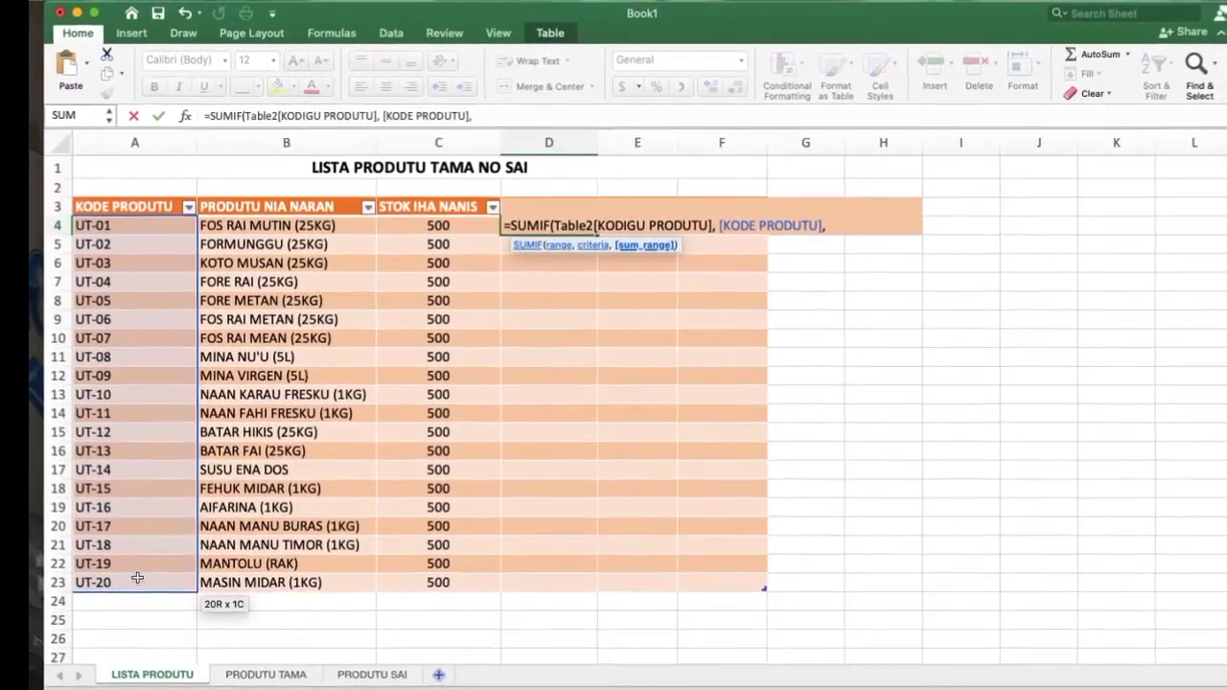
pyautogui.click(265, 674)
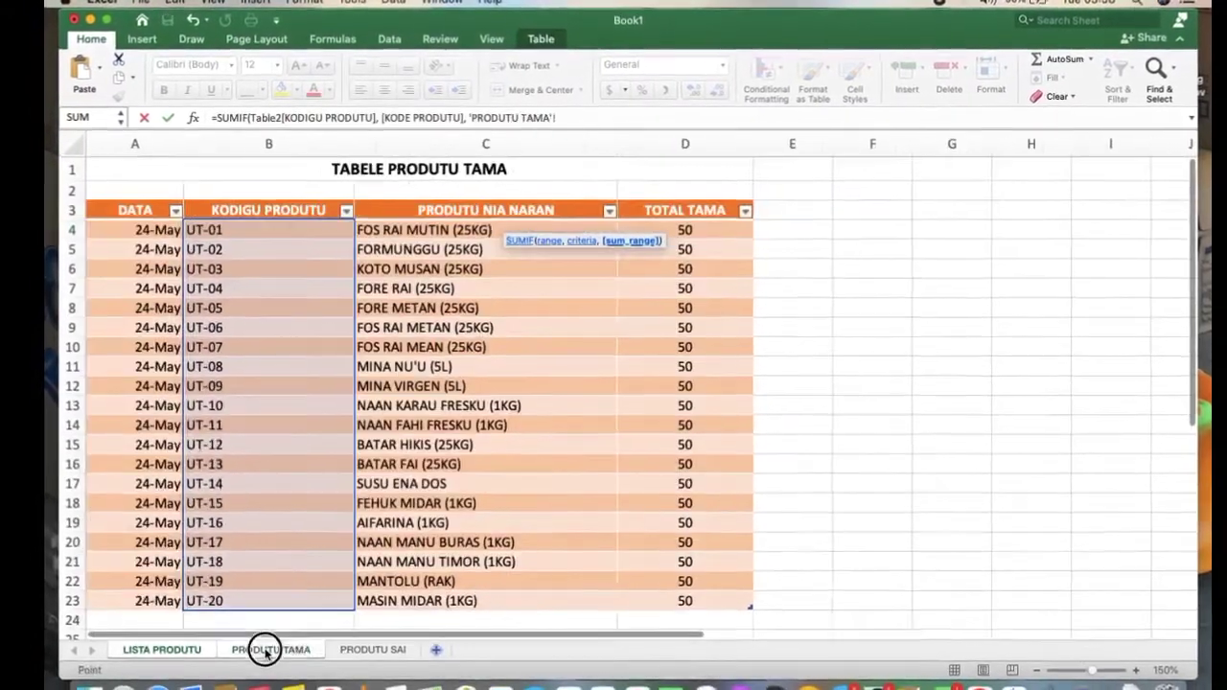
pyautogui.moveTo(685, 230); pyautogui.dragTo(672, 596)
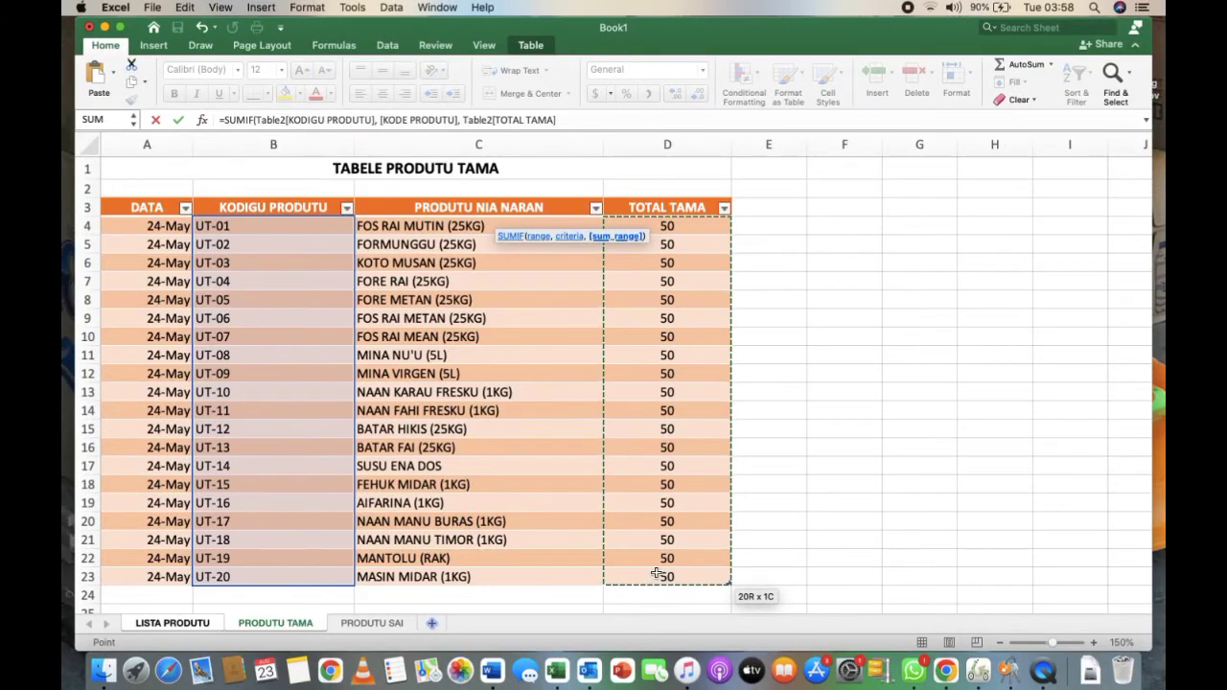
pyautogui.press('Return')
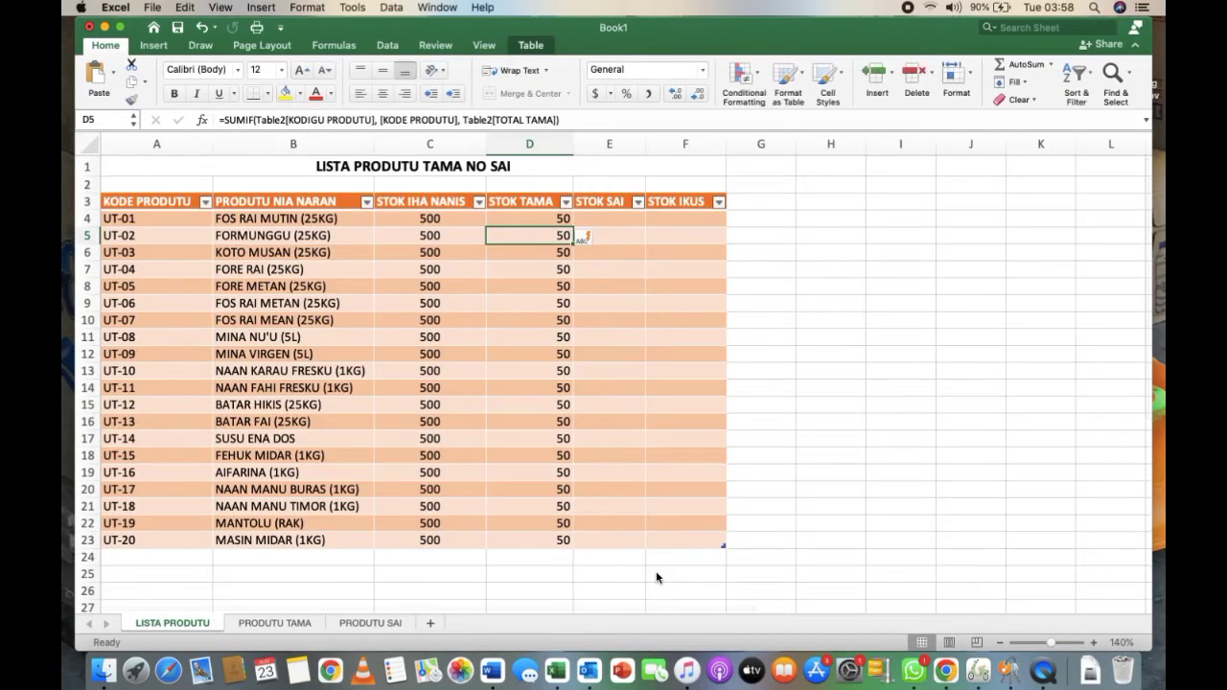
# - Start a SUMIF in E4 using PRODUTU SAI's KODIGU PRODUTU column as the range
pyautogui.click(302, 624)
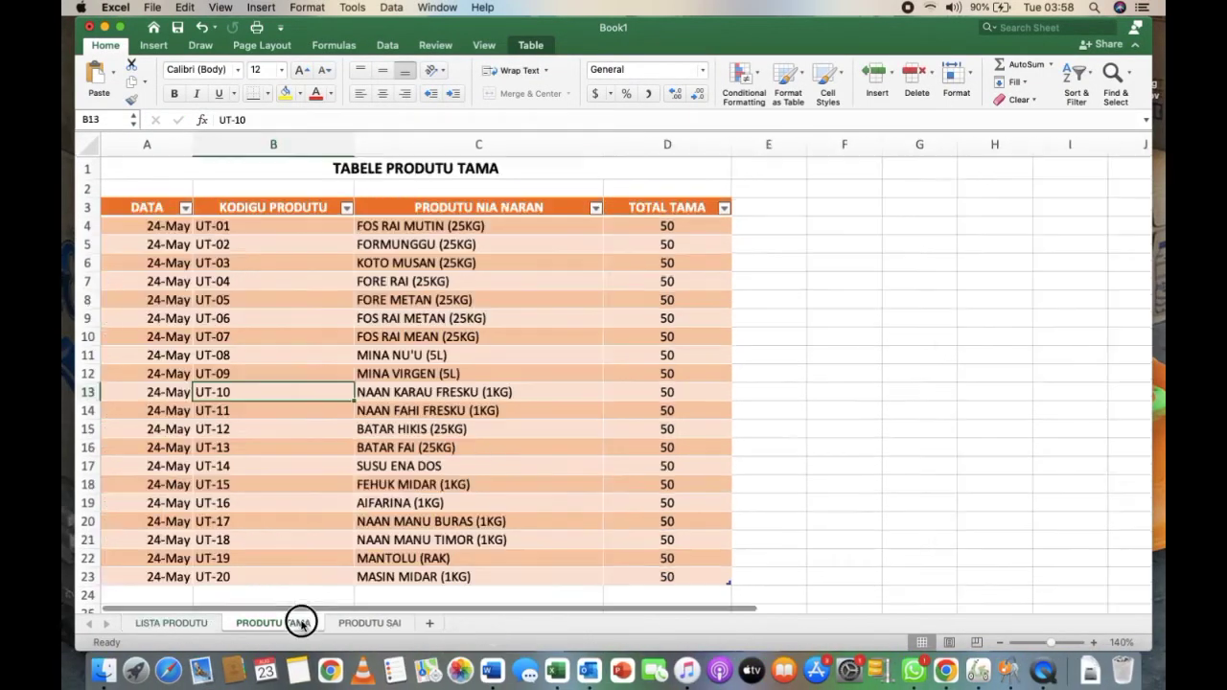
pyautogui.click(371, 624)
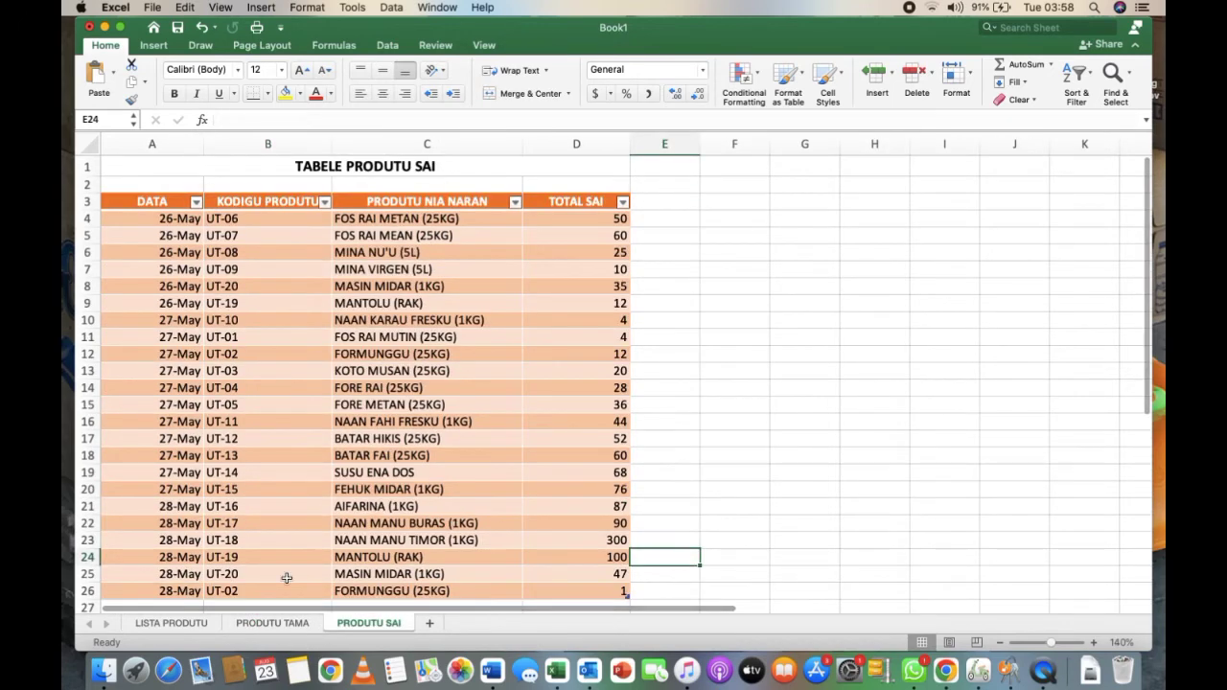
pyautogui.click(173, 624)
pyautogui.click(621, 218)
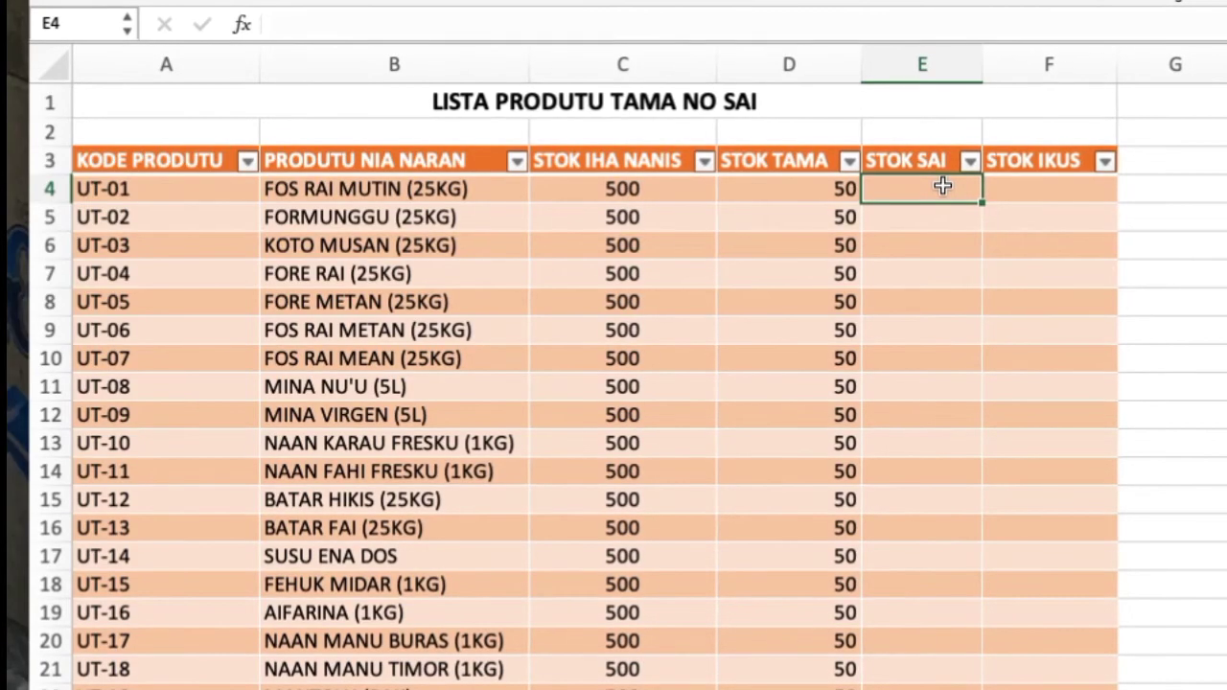
pyautogui.write('=SUM')
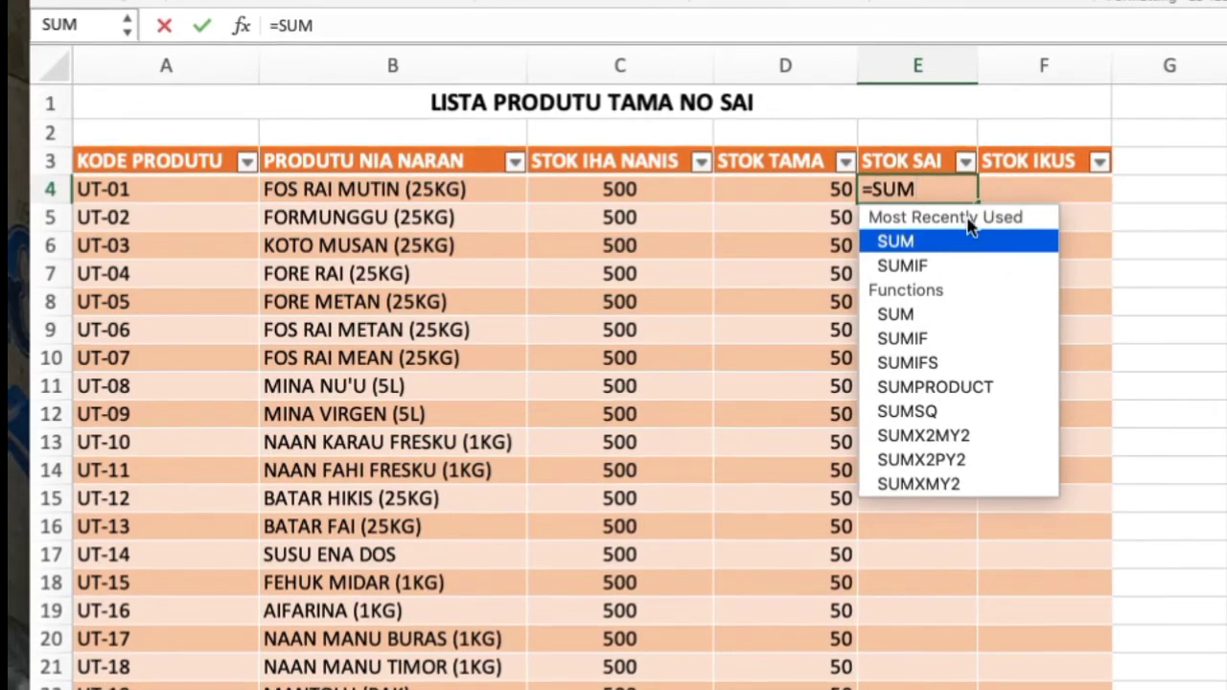
pyautogui.doubleClick(948, 265)
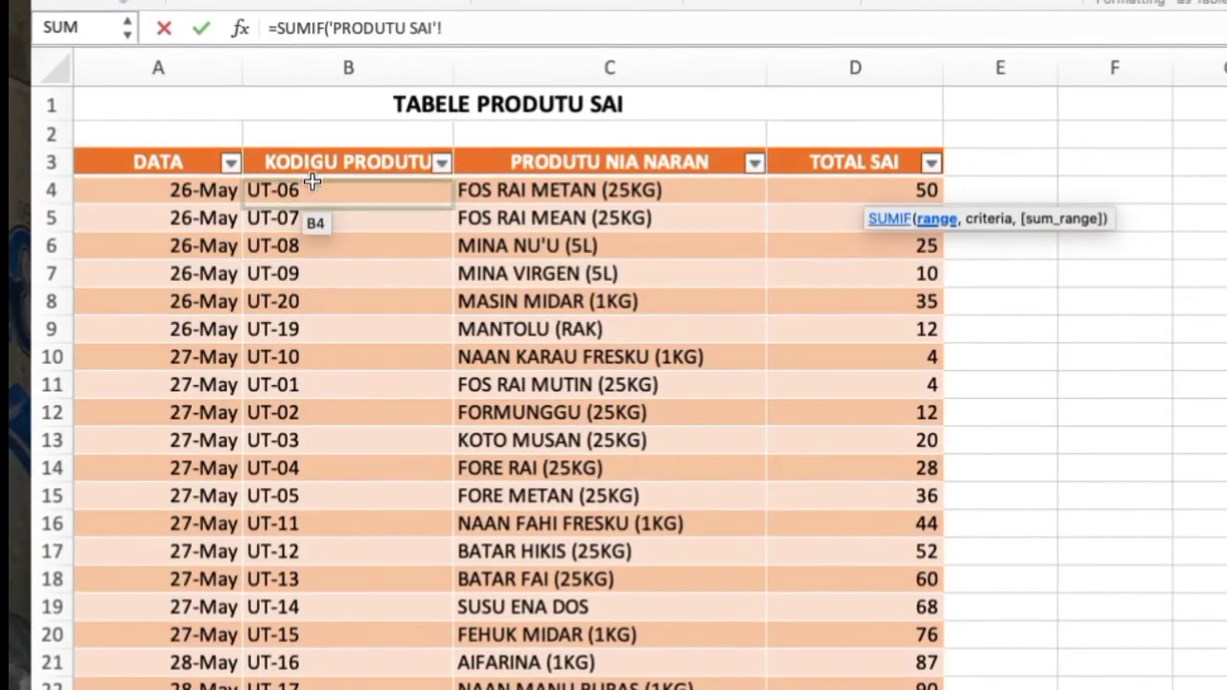
pyautogui.moveTo(313, 190); pyautogui.dragTo(326, 689)
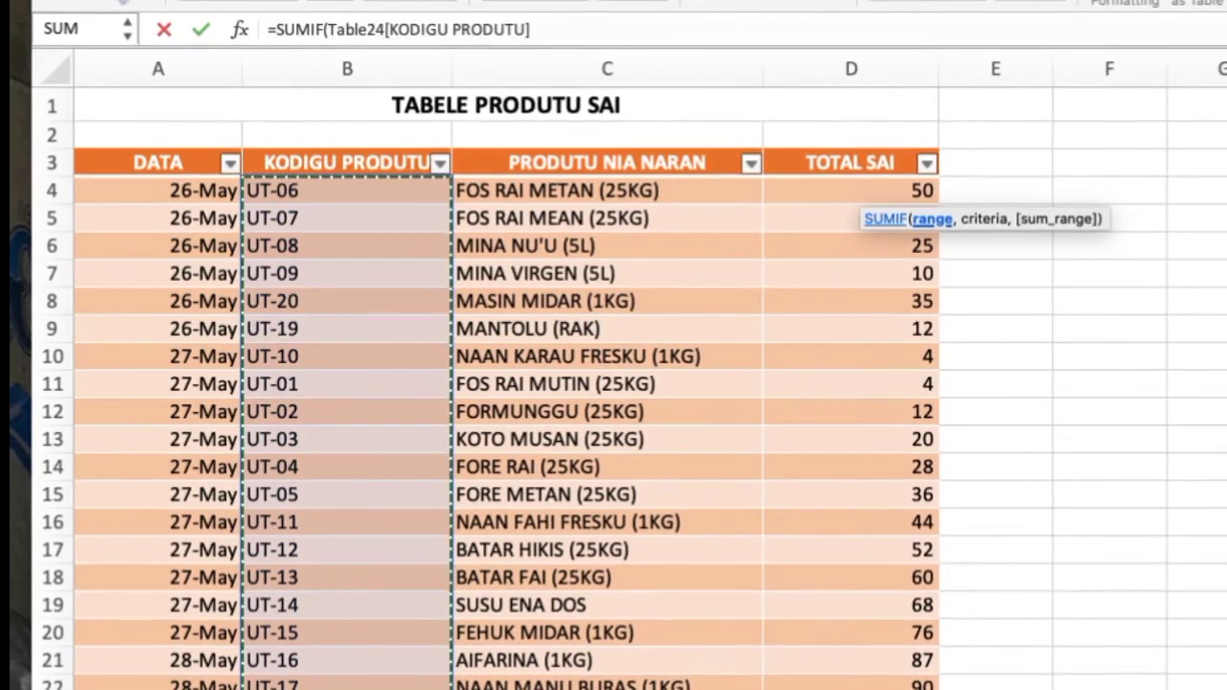
pyautogui.write(',')
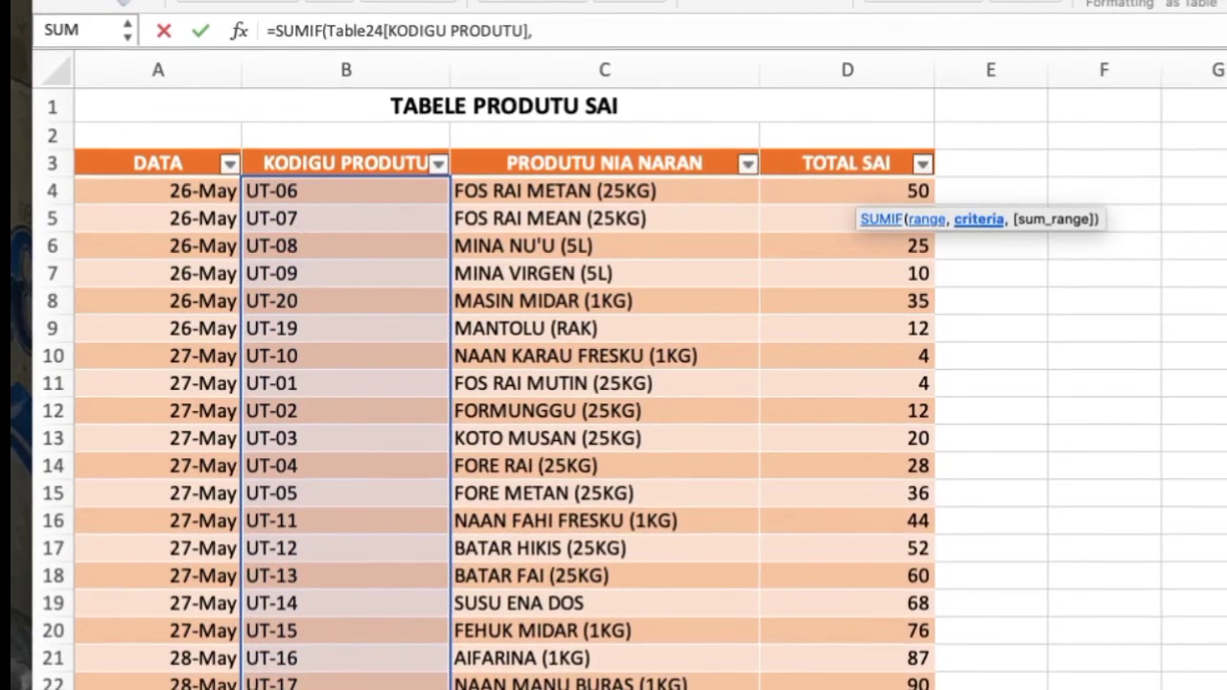
# - Complete the SUMIF with KODE PRODUTU as criteria and TOTAL SAI as sum range
pyautogui.click(259, 685)
pyautogui.moveTo(168, 190); pyautogui.dragTo(170, 685)
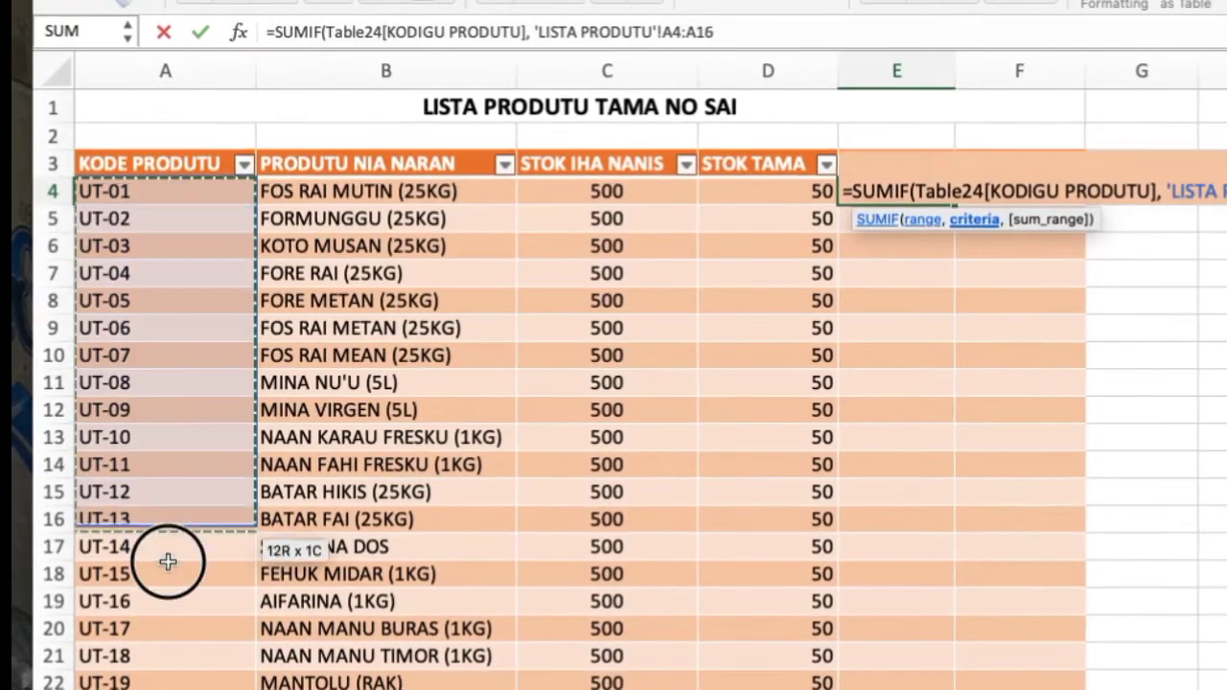
pyautogui.write(',')
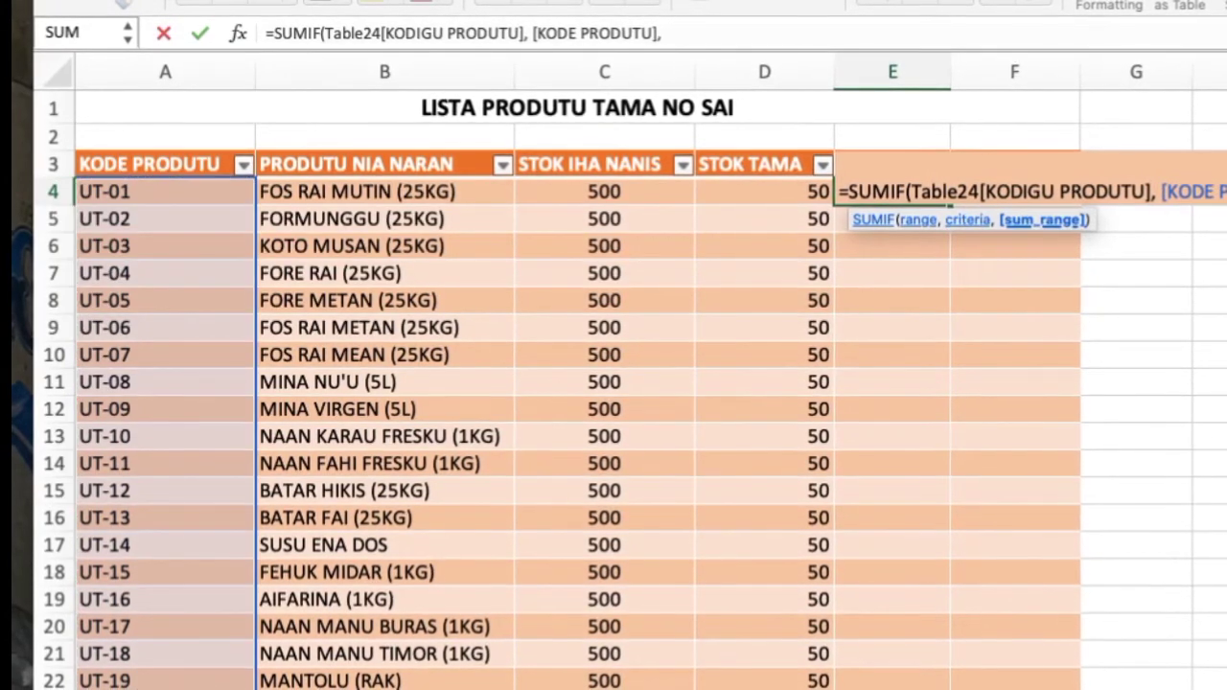
pyautogui.hotkey('ctrl', 'pagedown')
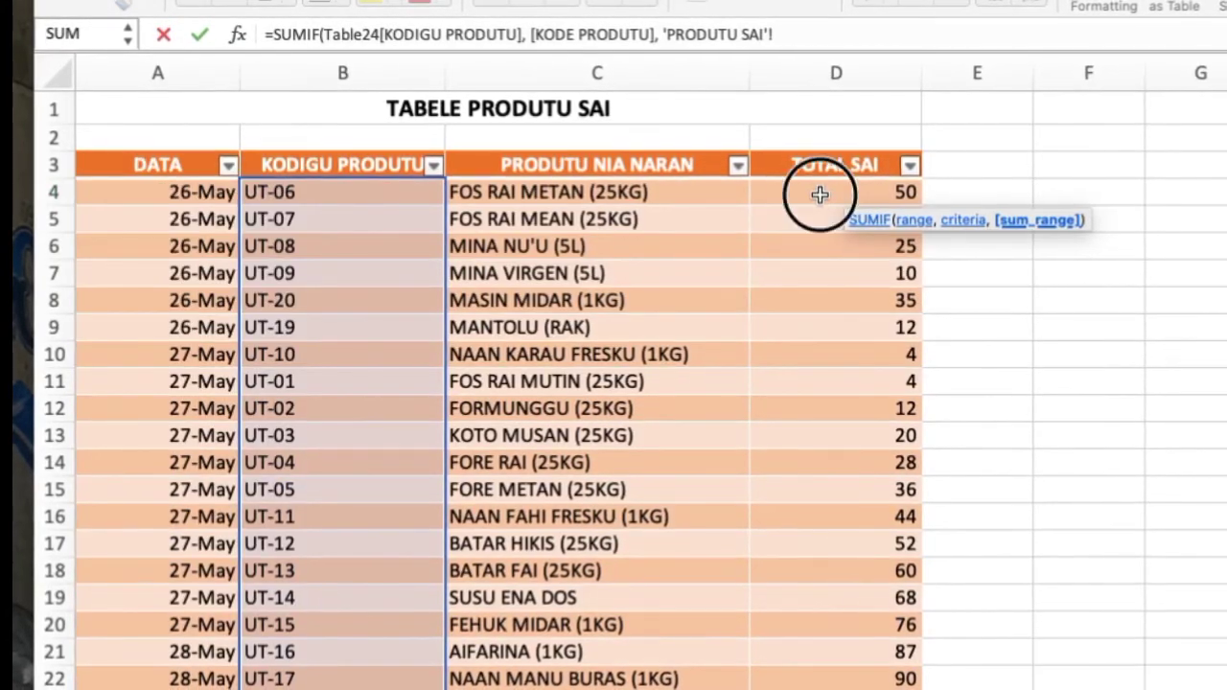
pyautogui.moveTo(816, 197); pyautogui.dragTo(834, 685)
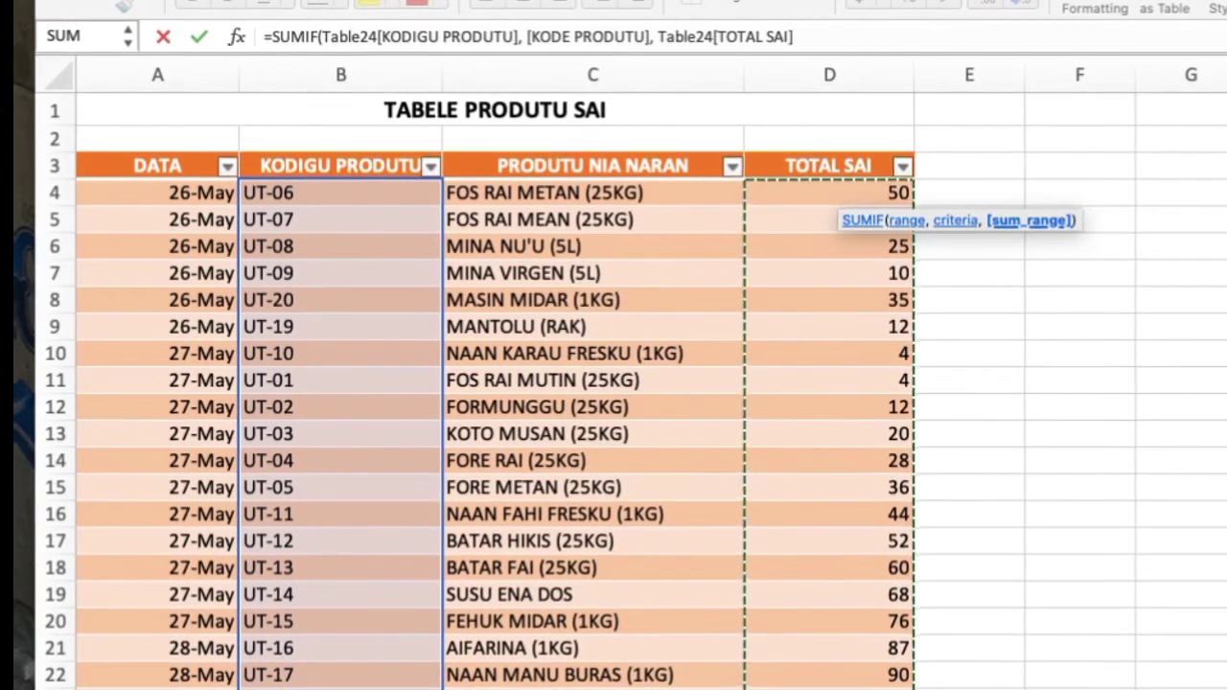
pyautogui.write(')')
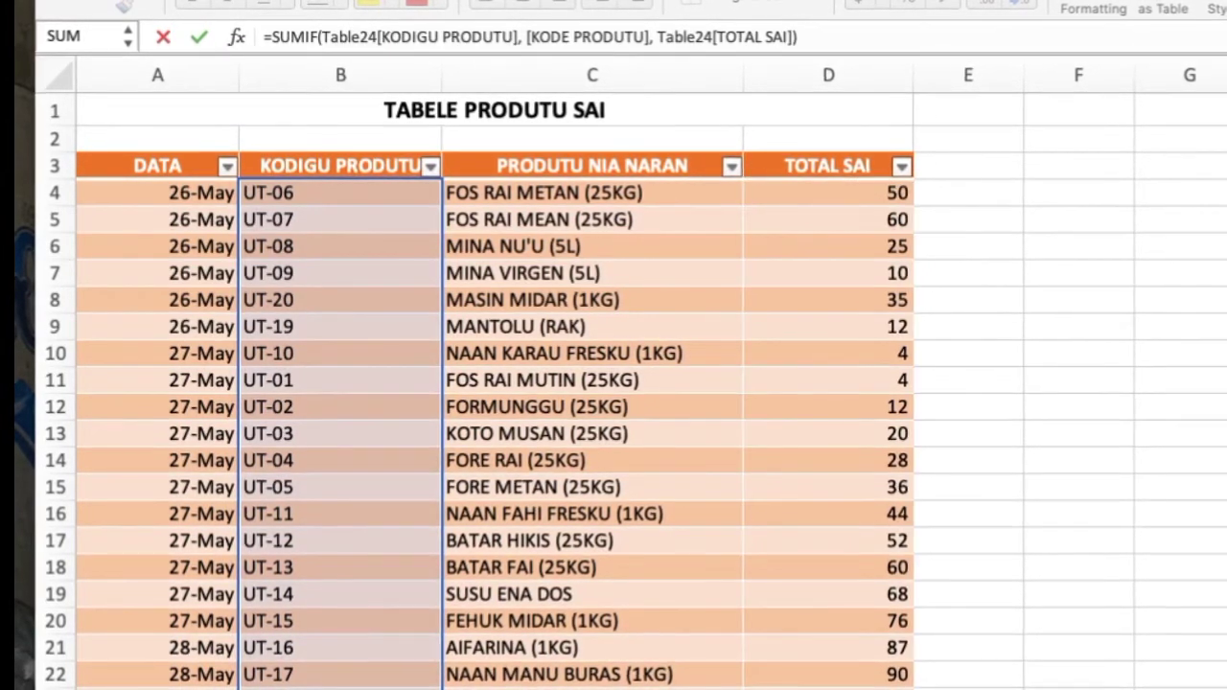
pyautogui.press('Return')
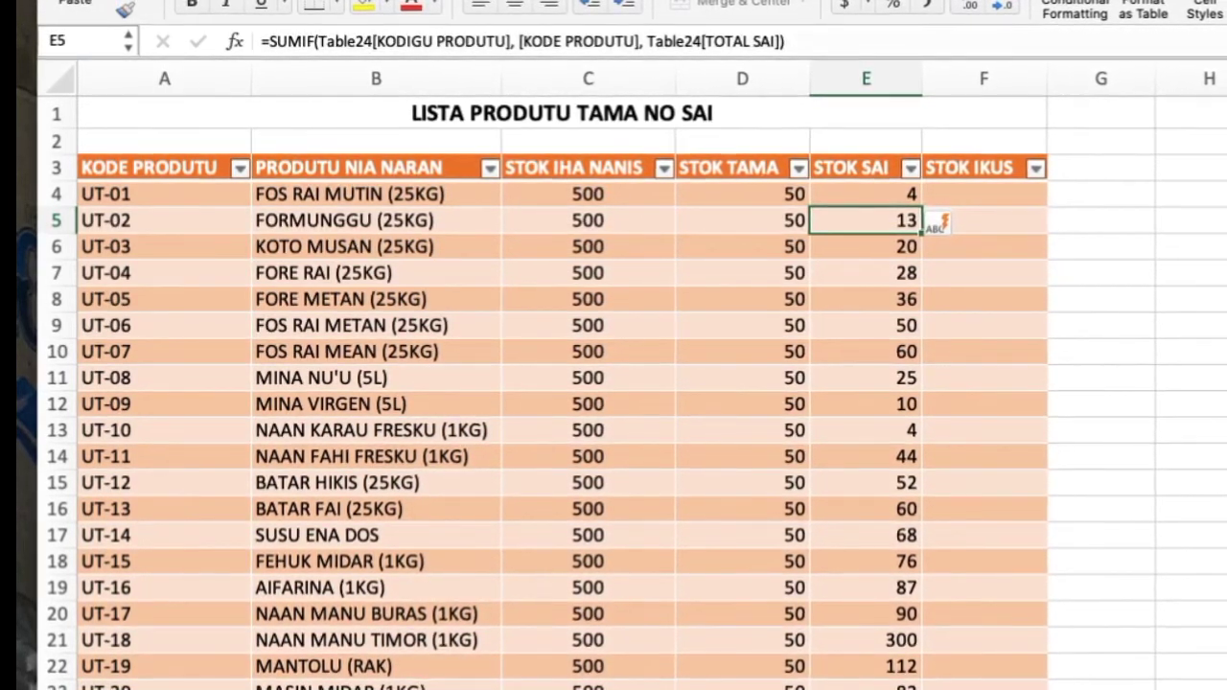
pyautogui.hotkey('ctrl', 'pagedown')
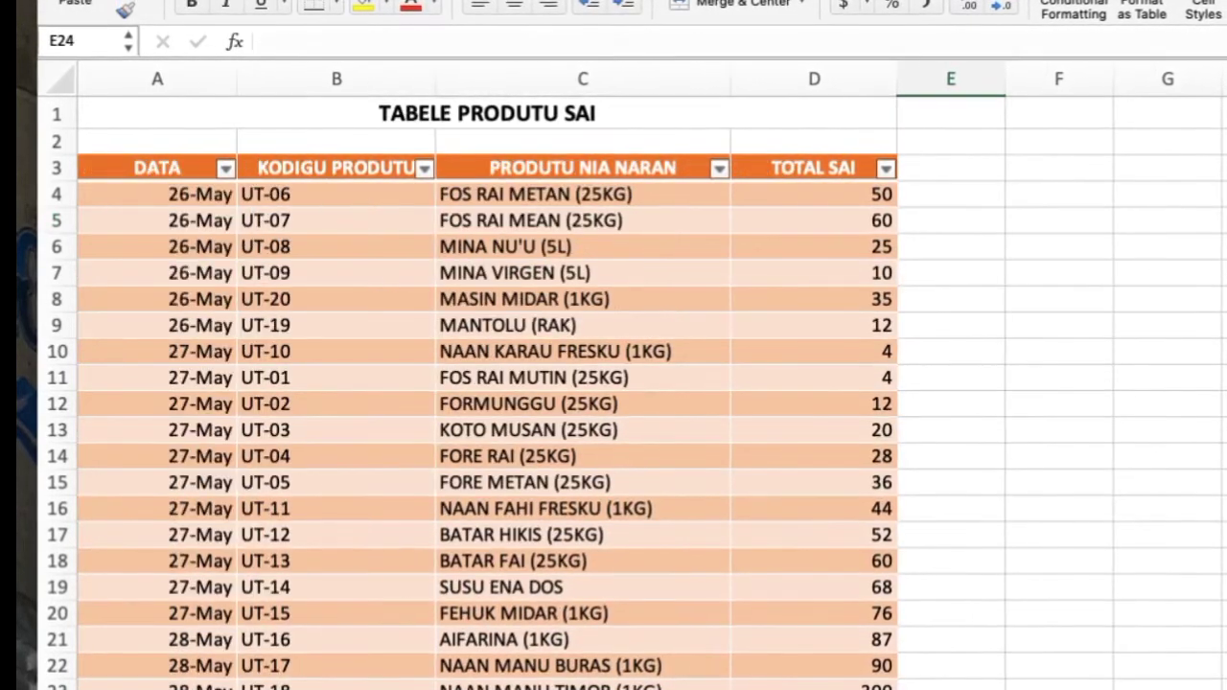
pyautogui.click(336, 689)
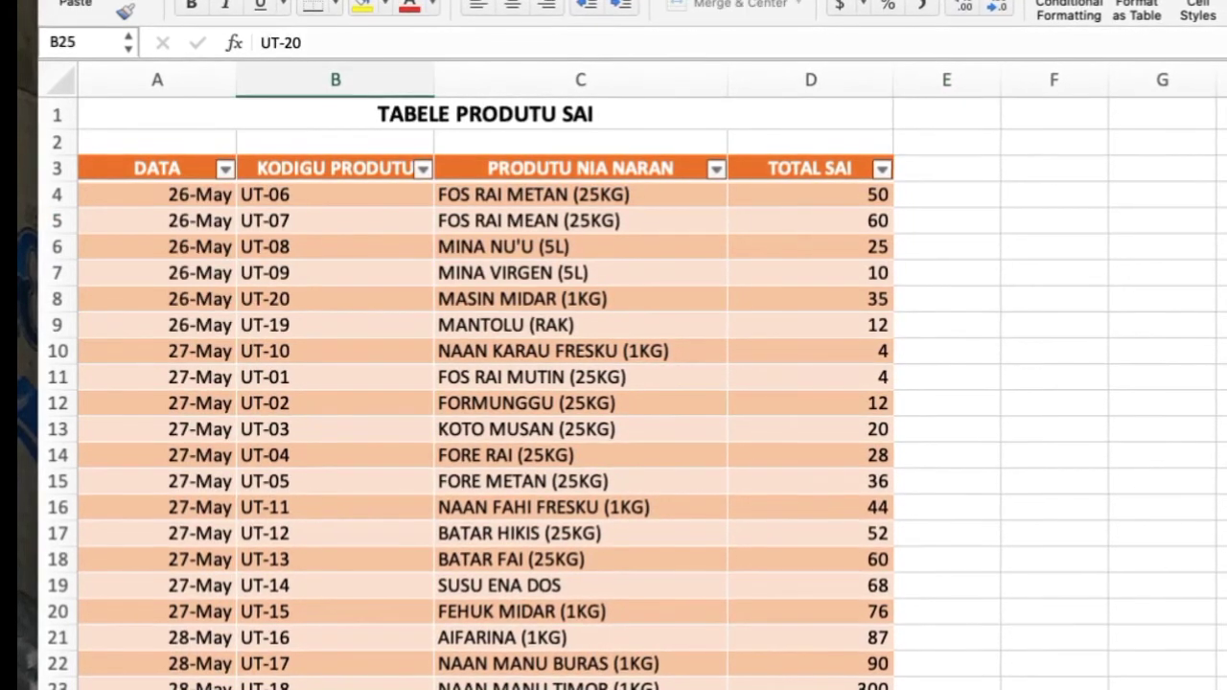
pyautogui.click(275, 303)
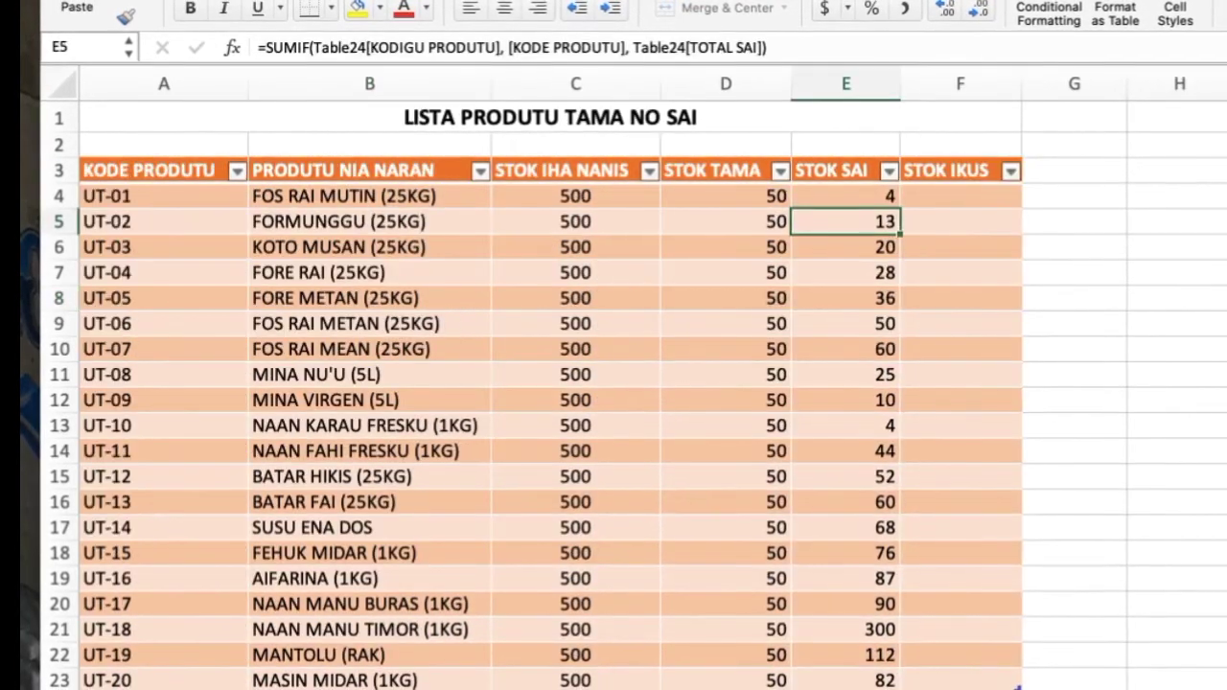
pyautogui.click(868, 677)
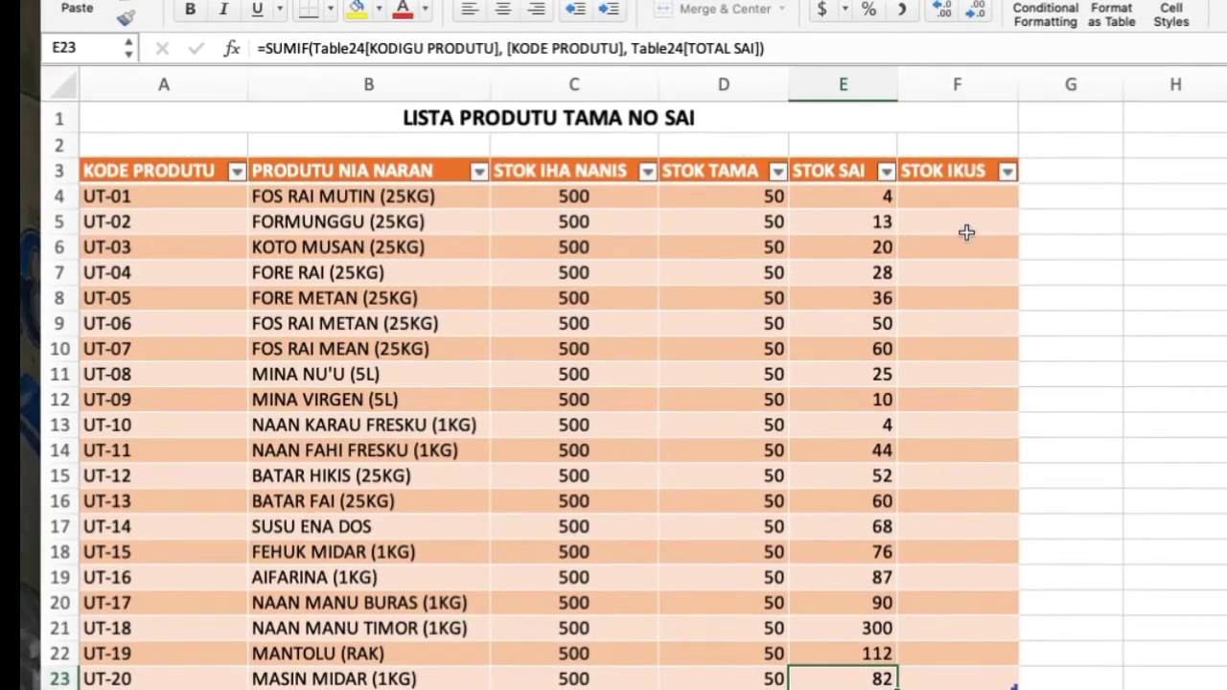
# - Enter =C4+D4-E4 in F4 so STOK IKUS fills for every product, e.g. 546 for UT-01
pyautogui.click(964, 202)
pyautogui.write('=')
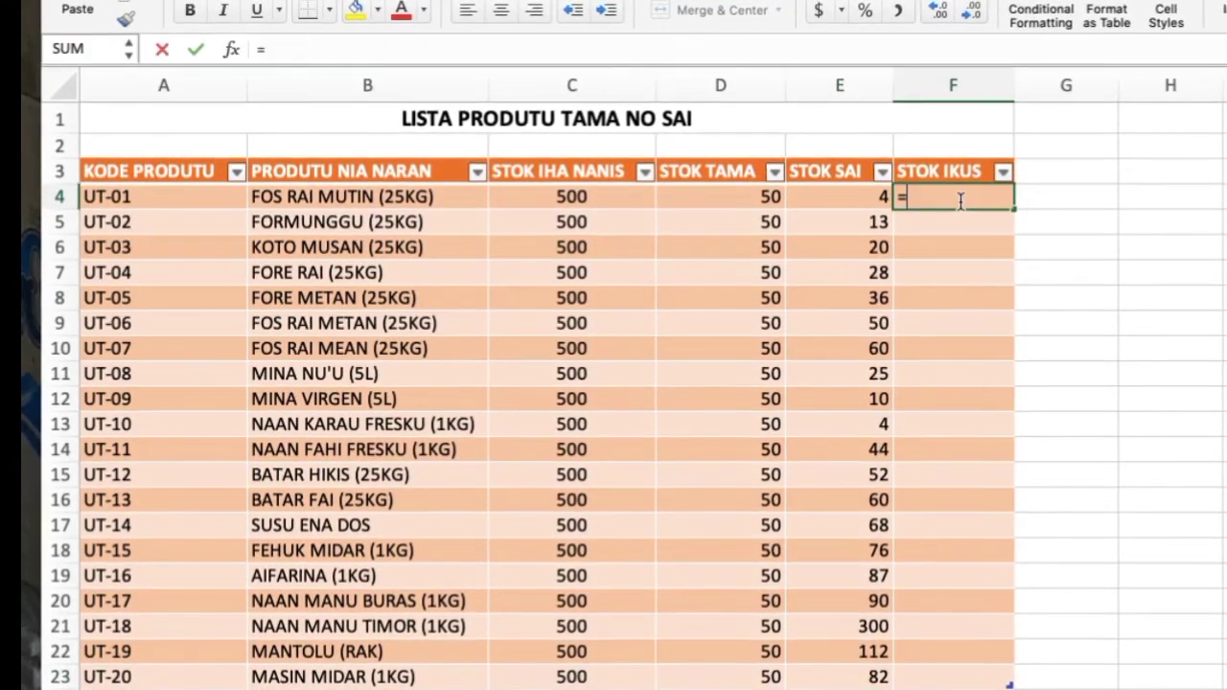
pyautogui.click(609, 198)
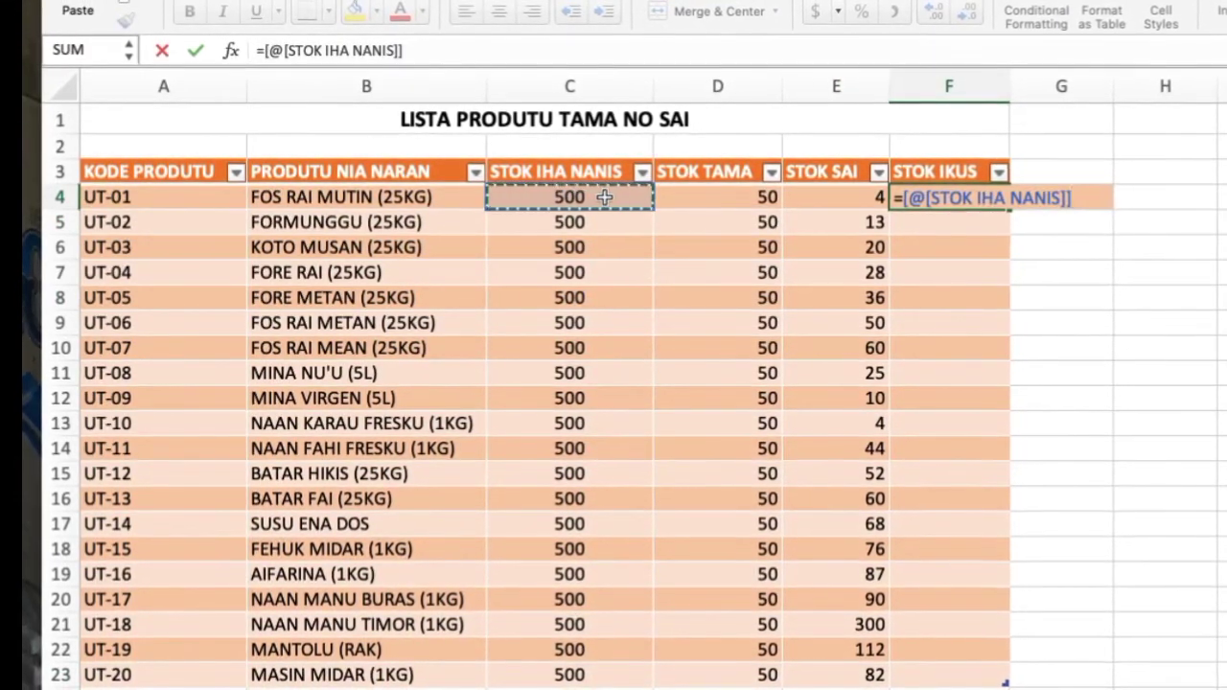
pyautogui.write('+')
pyautogui.click(692, 203)
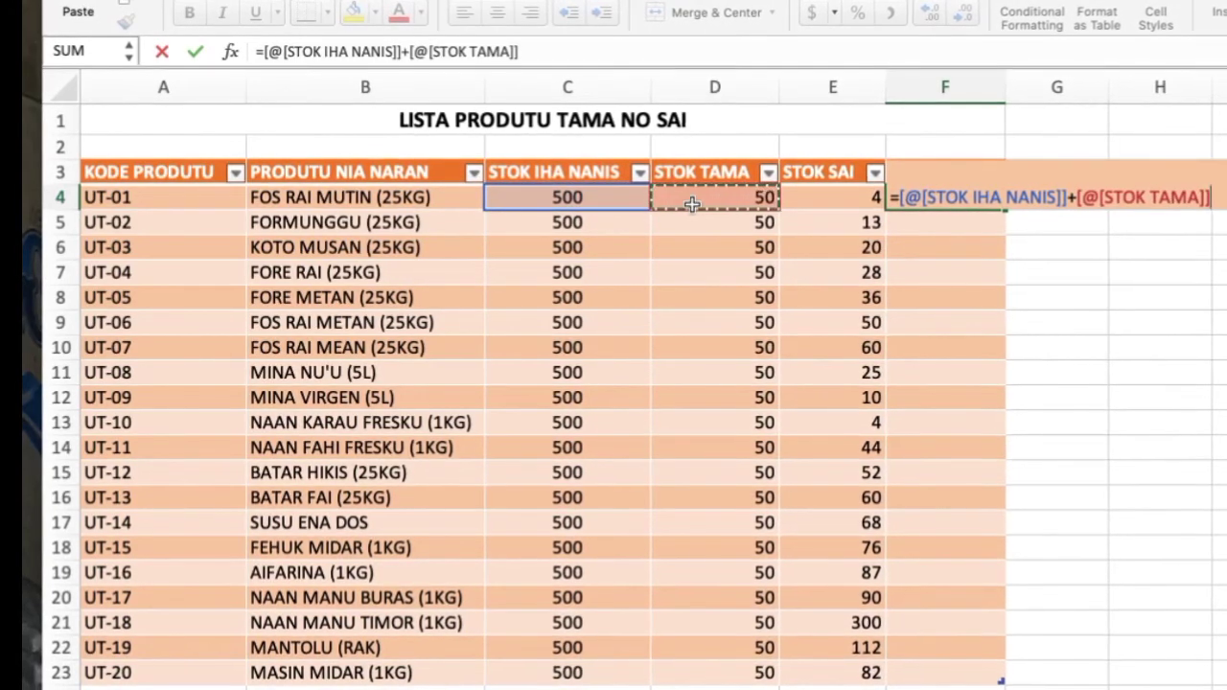
pyautogui.write('-')
pyautogui.click(860, 197)
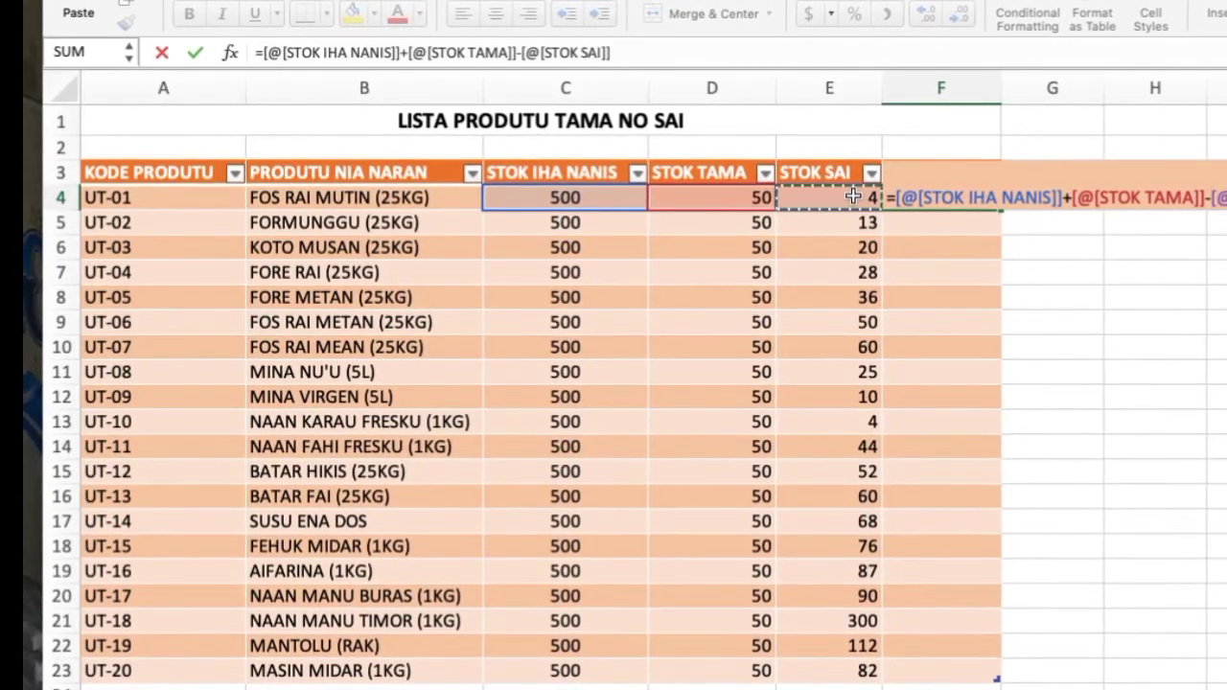
pyautogui.press('Return')
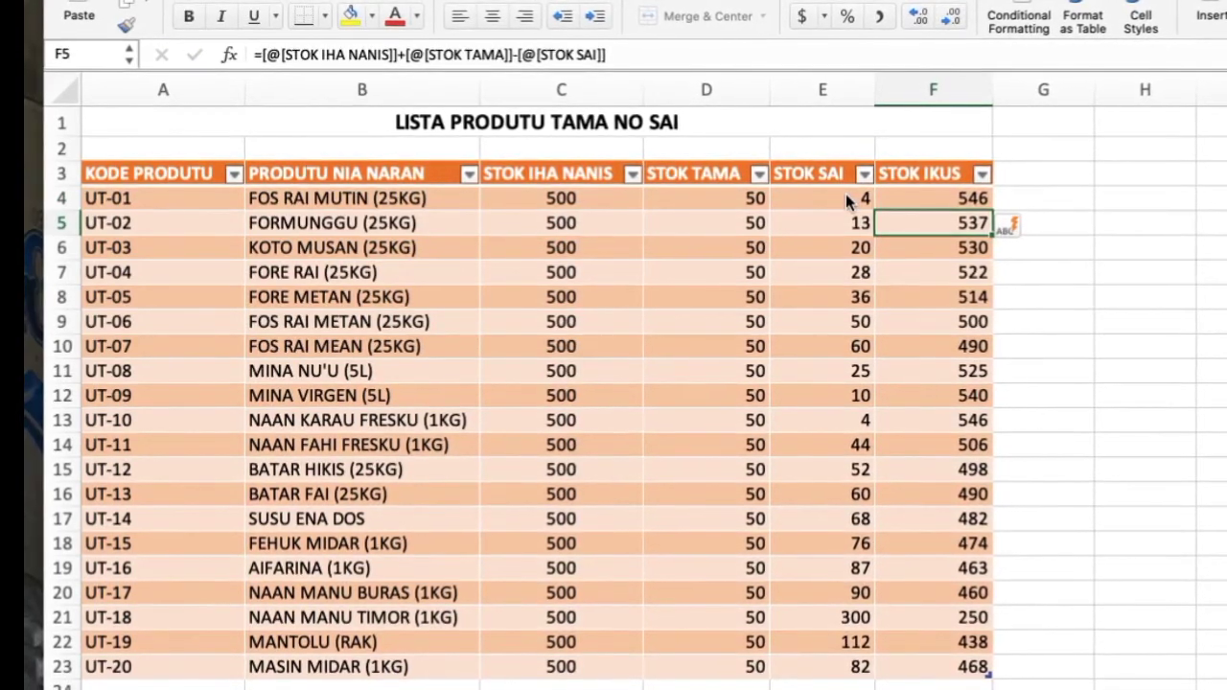
pyautogui.moveTo(170, 128)
pyautogui.mouseDown()
pyautogui.moveTo(486, 655)
pyautogui.moveTo(507, 668)
pyautogui.mouseUp()
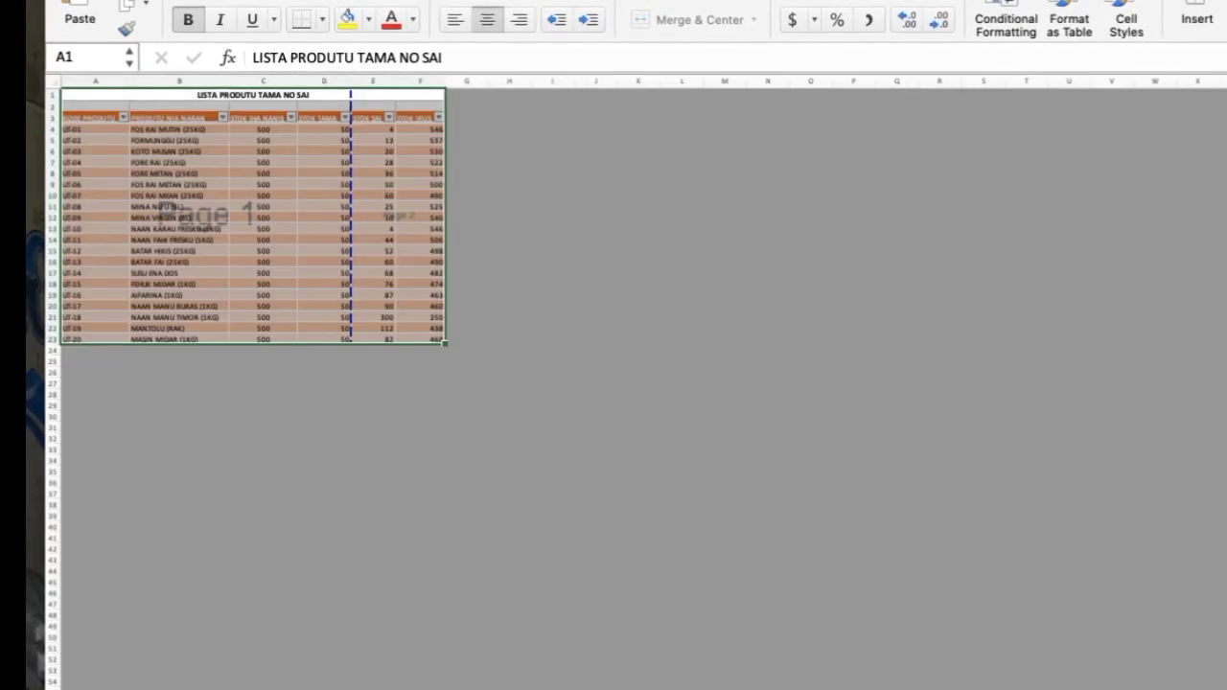
# - Enter product code UT-21 named IKAN MARAN in the first empty row below the product list
pyautogui.scroll(1, 614, 383)
pyautogui.scroll(5, 614, 384)
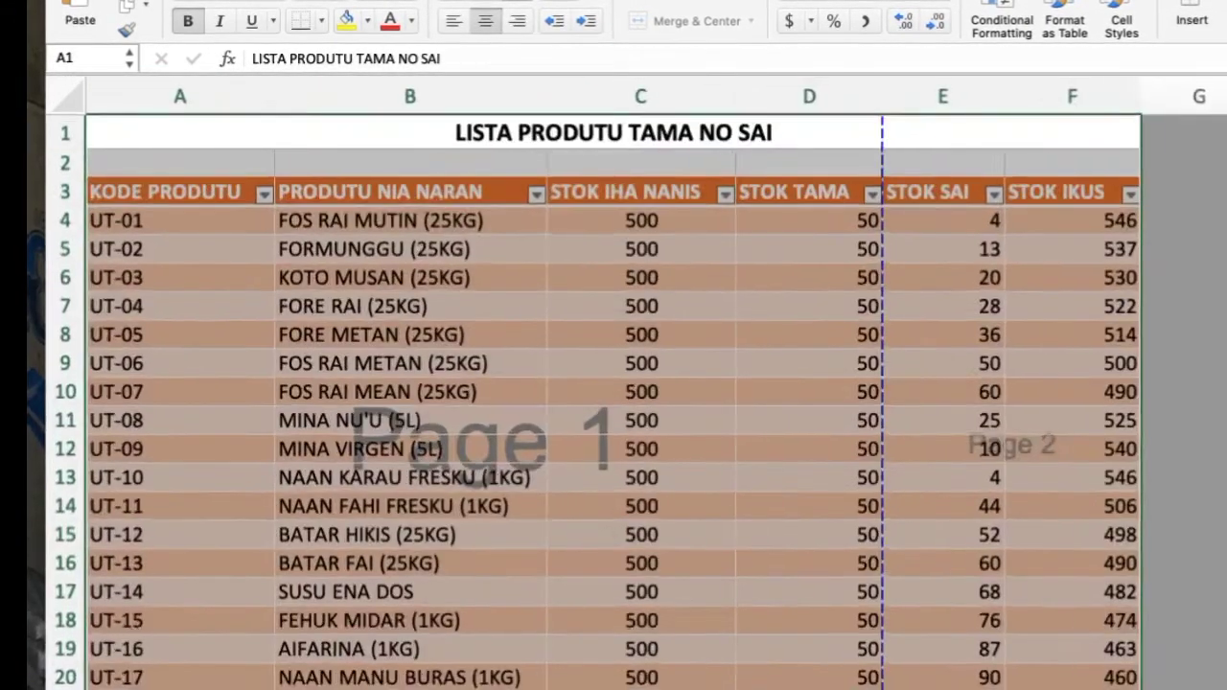
pyautogui.scroll(-2, 613, 383)
pyautogui.scroll(2, 613, 384)
pyautogui.scroll(-1, 614, 384)
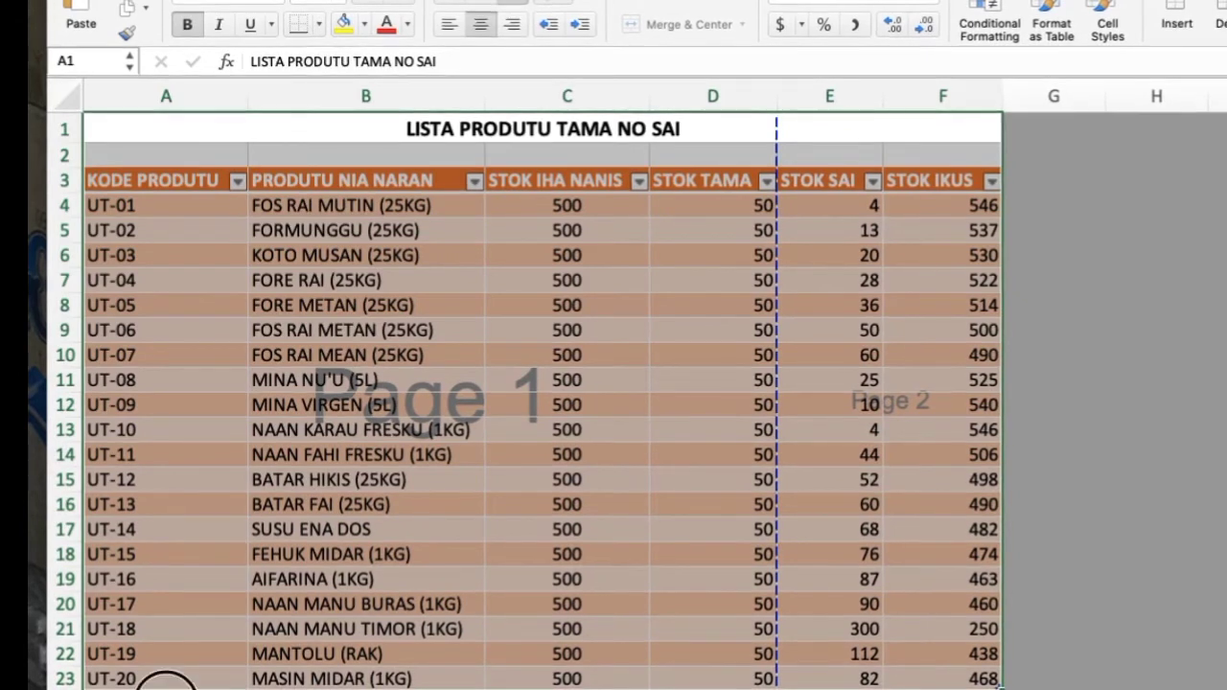
pyautogui.click(166, 682)
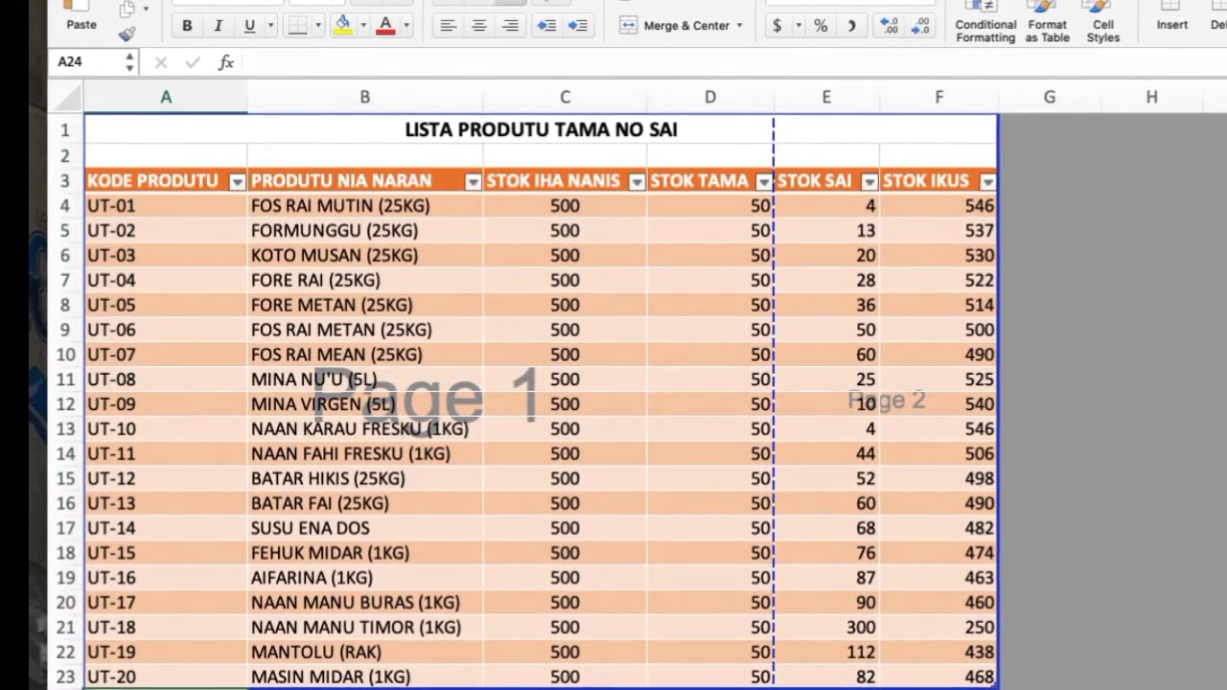
pyautogui.write('UT')
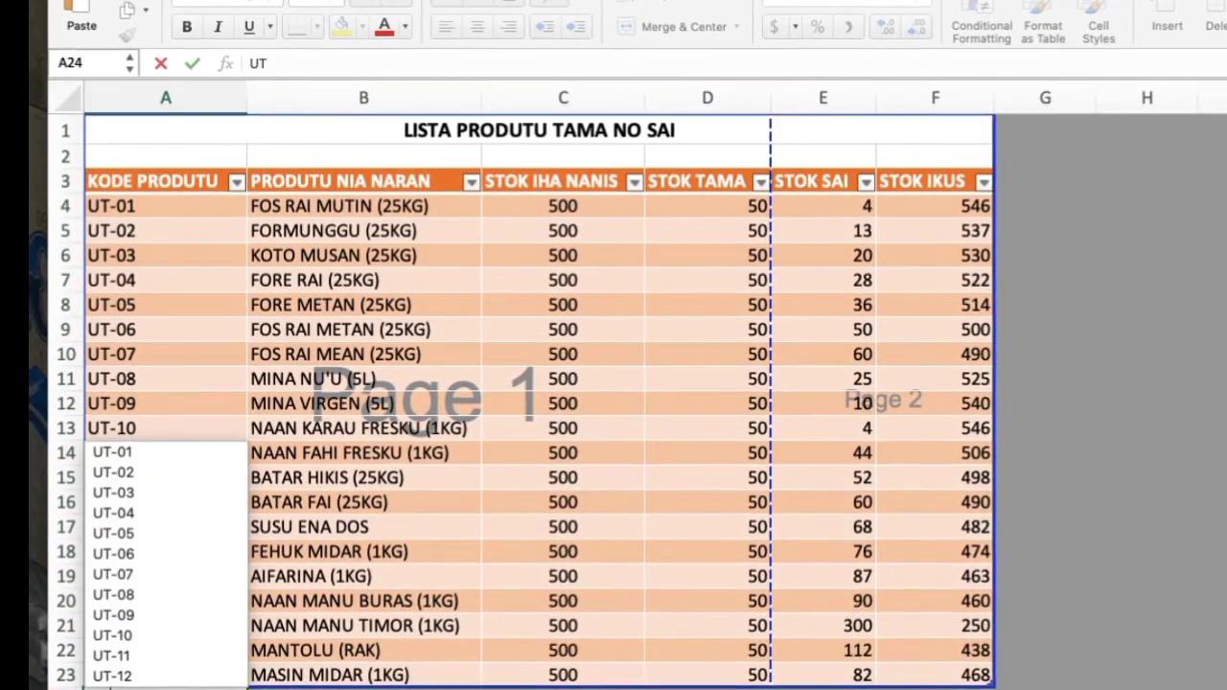
pyautogui.write('-21')
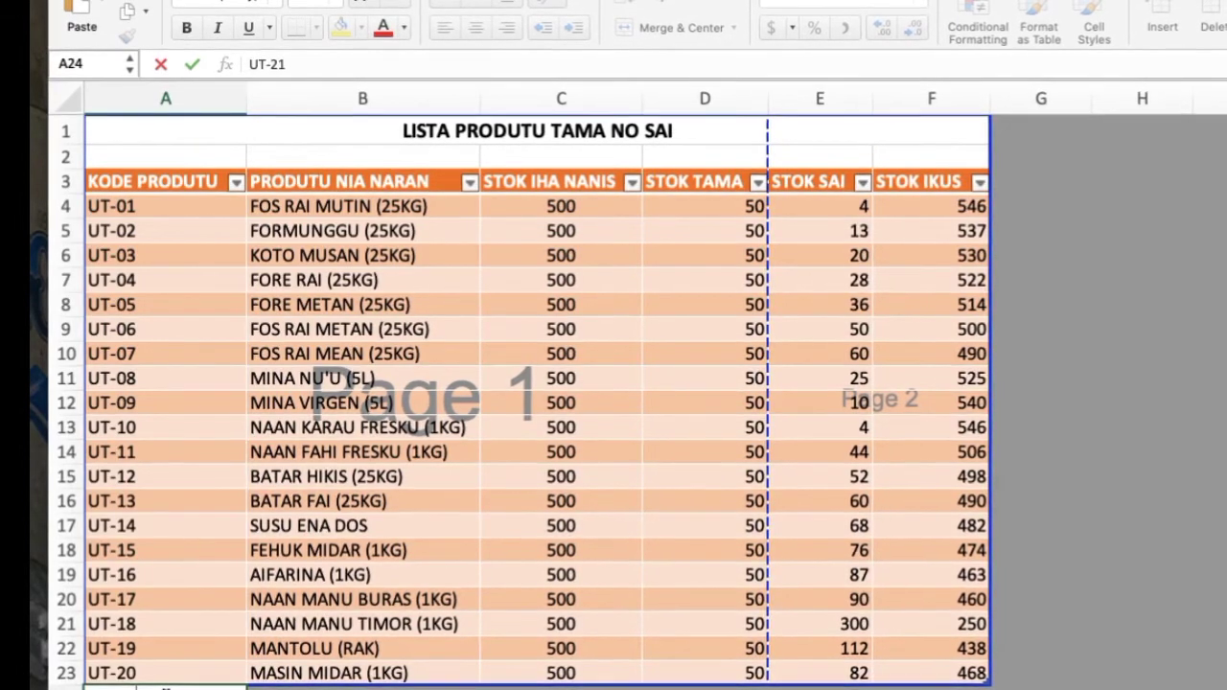
pyautogui.press('Tab')
pyautogui.write('IKAN MARAN')
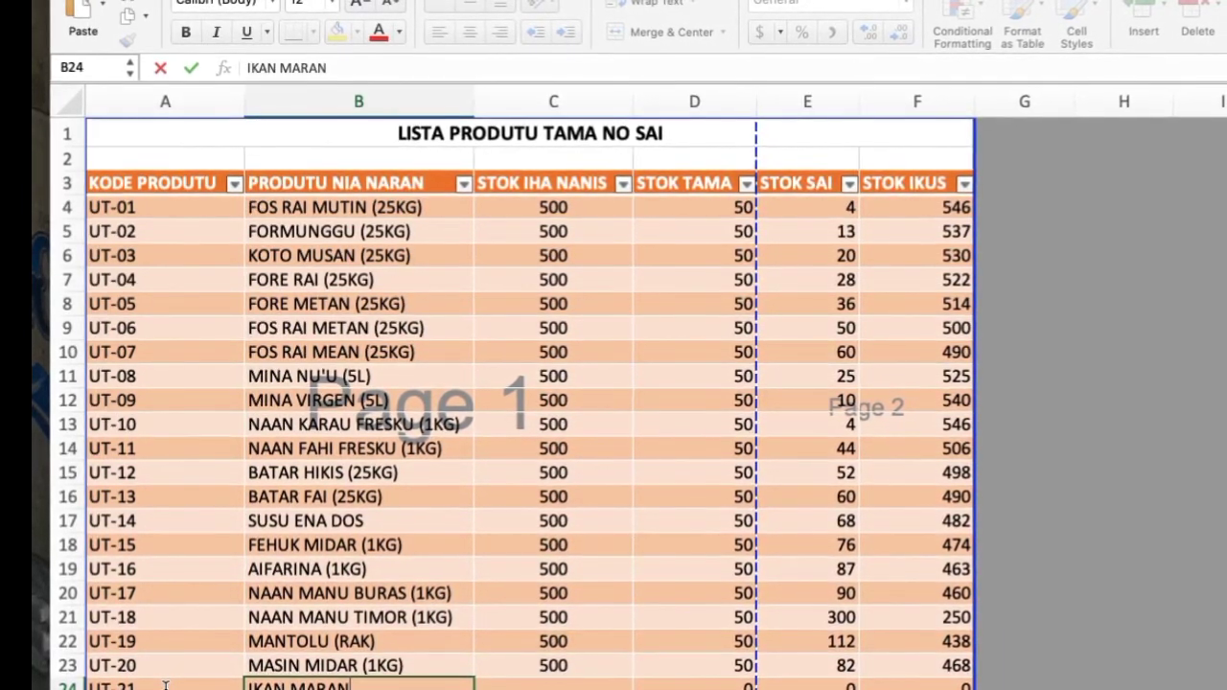
pyautogui.press('Tab')
pyautogui.press('Tab')
pyautogui.press('Left')
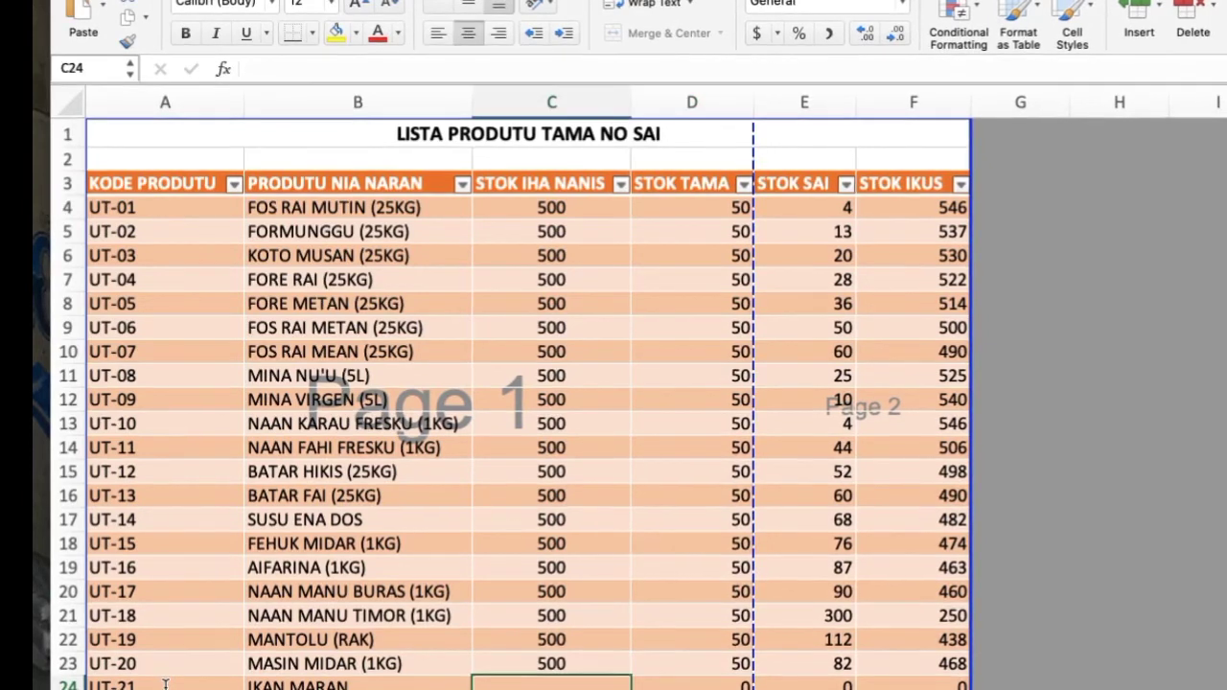
pyautogui.write('0')
pyautogui.press('Right')
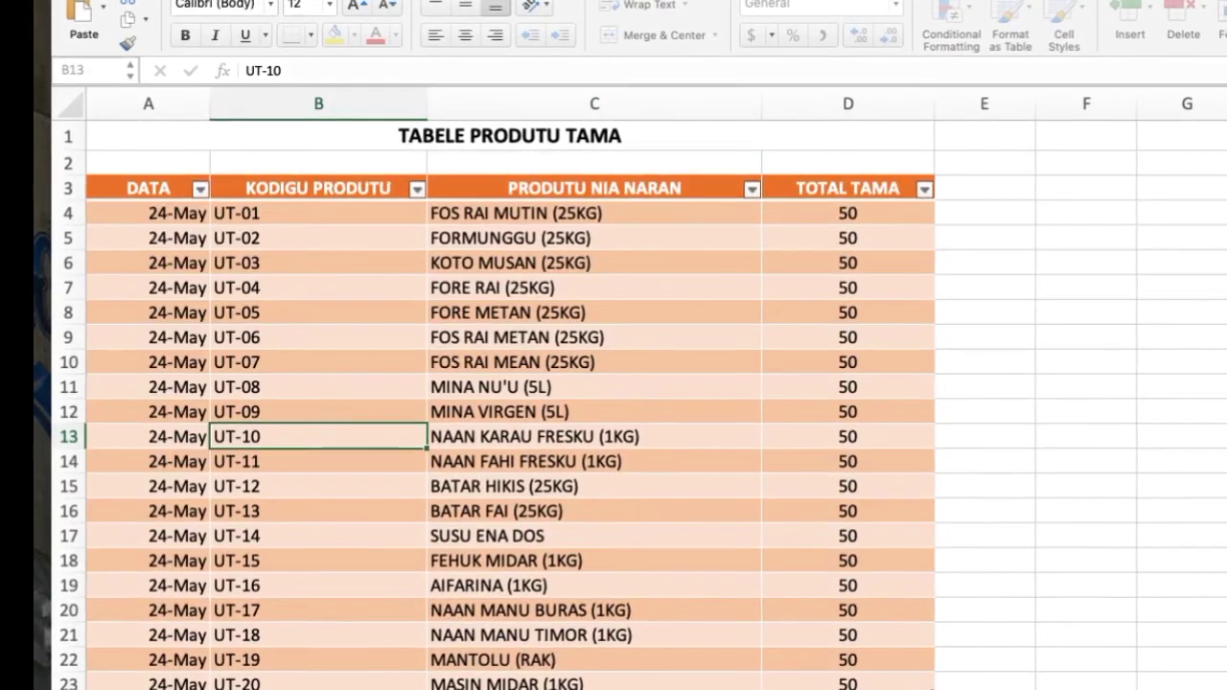
# - Fill in the date and product code of a new incoming entry below the PRODUTU TAMA table
pyautogui.click(148, 689)
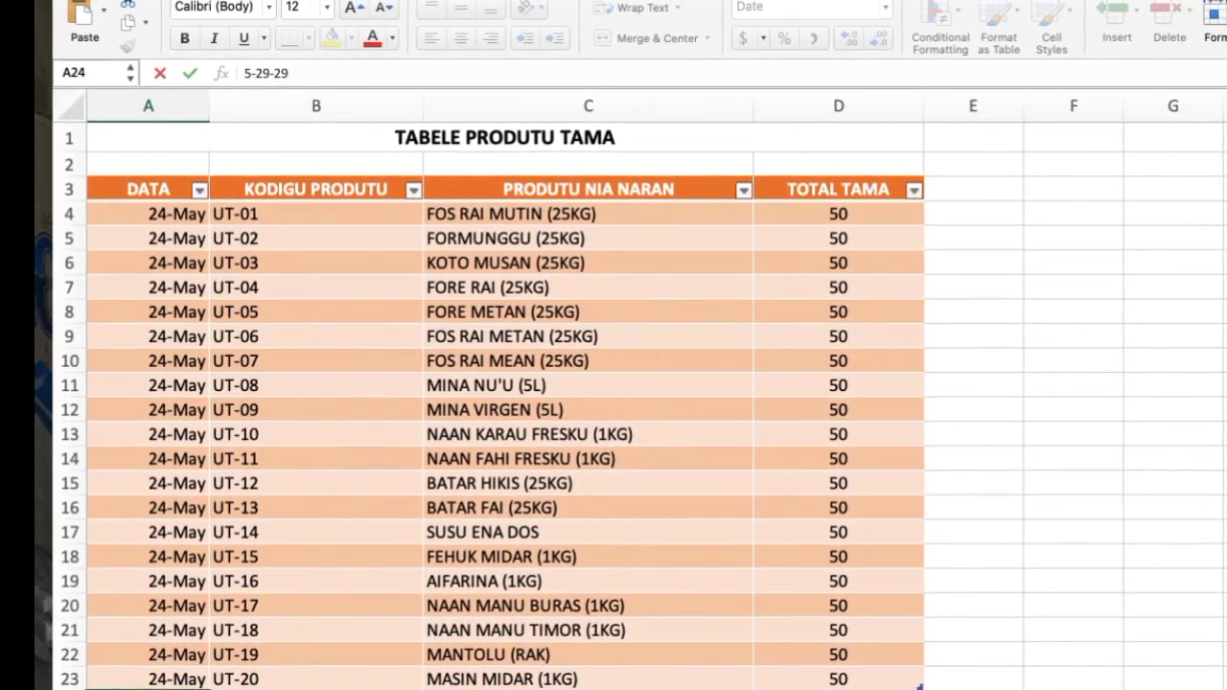
pyautogui.press('Tab')
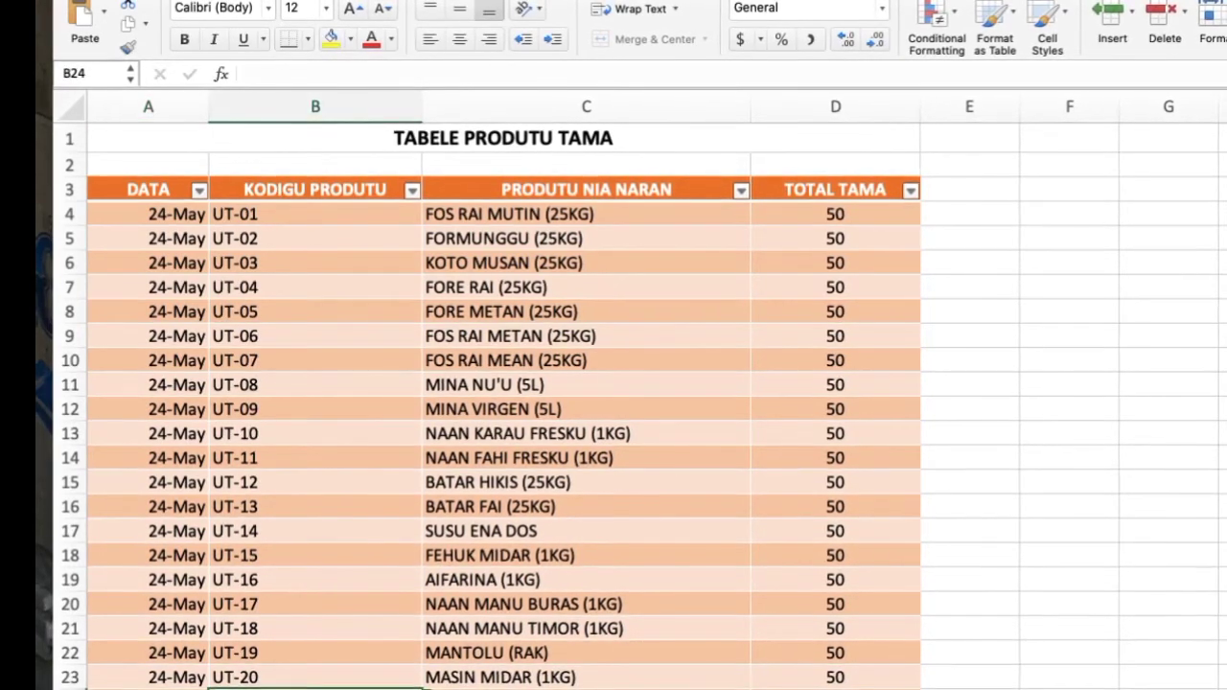
pyautogui.write('UT-20')
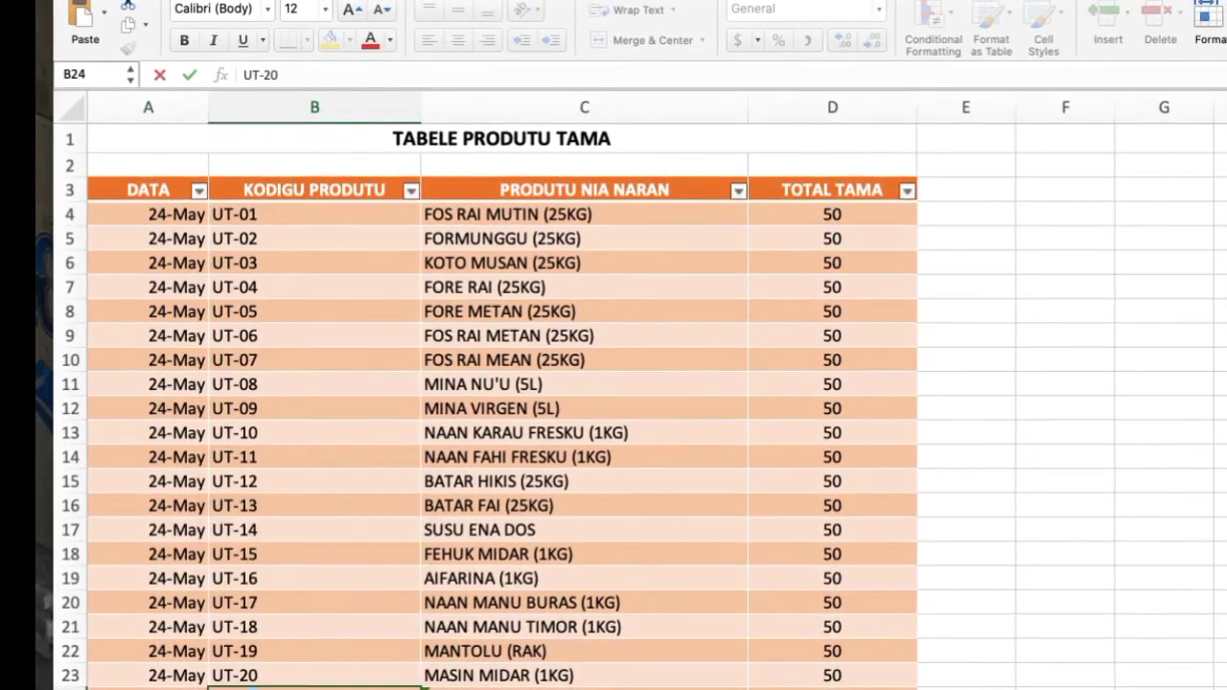
pyautogui.press('Tab')
pyautogui.press('Tab')
pyautogui.write('500')
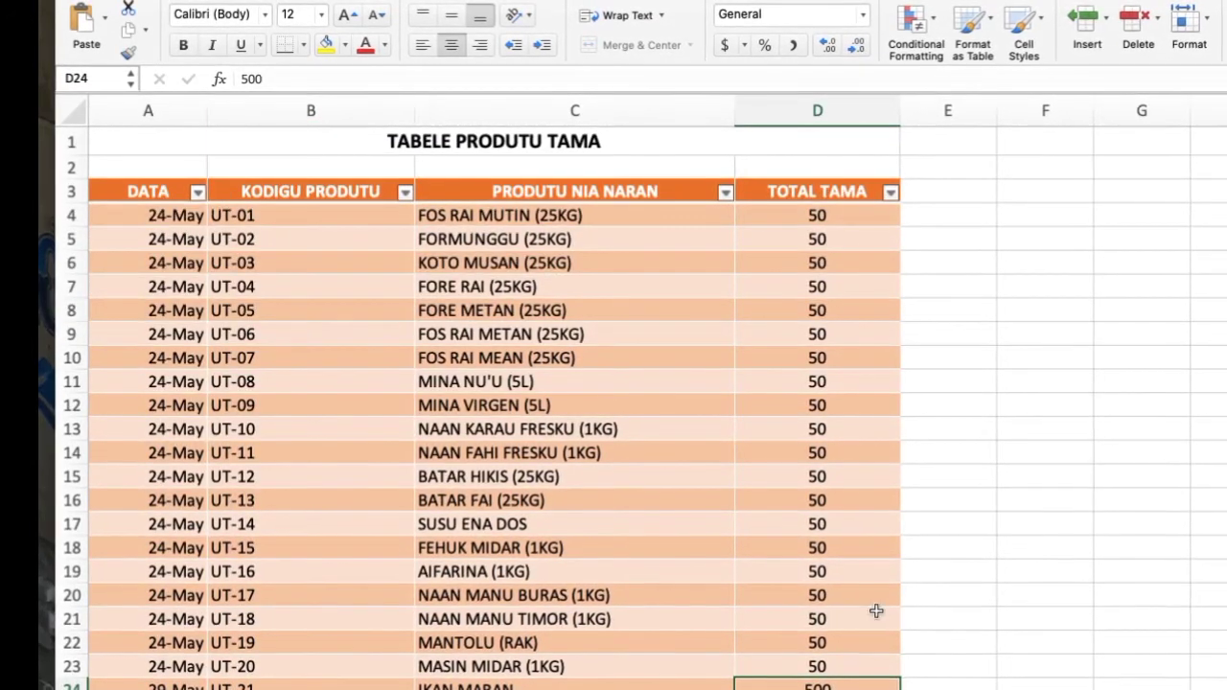
pyautogui.click(160, 686)
pyautogui.press('Return')
pyautogui.write('6-1-2')
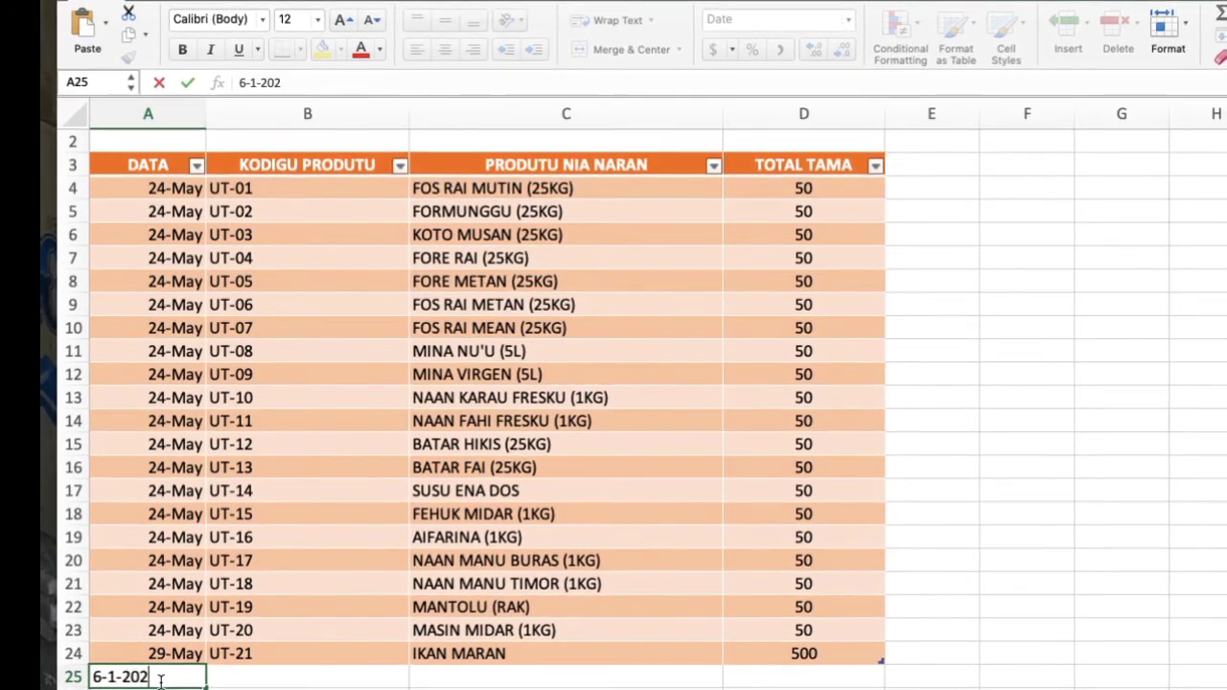
# - Start a 1-Jun incoming entry for UT-01 in row 25, reaching its TOTAL TAMA cell
pyautogui.write('02')
pyautogui.press('Tab')
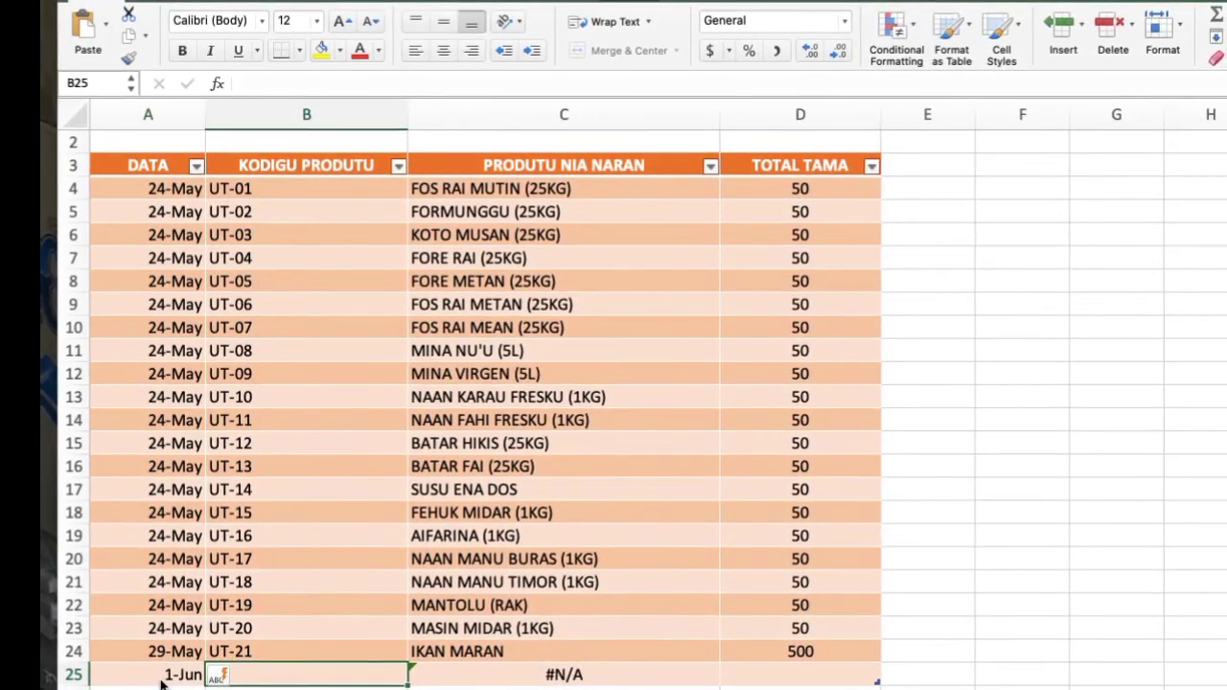
pyautogui.write('UT')
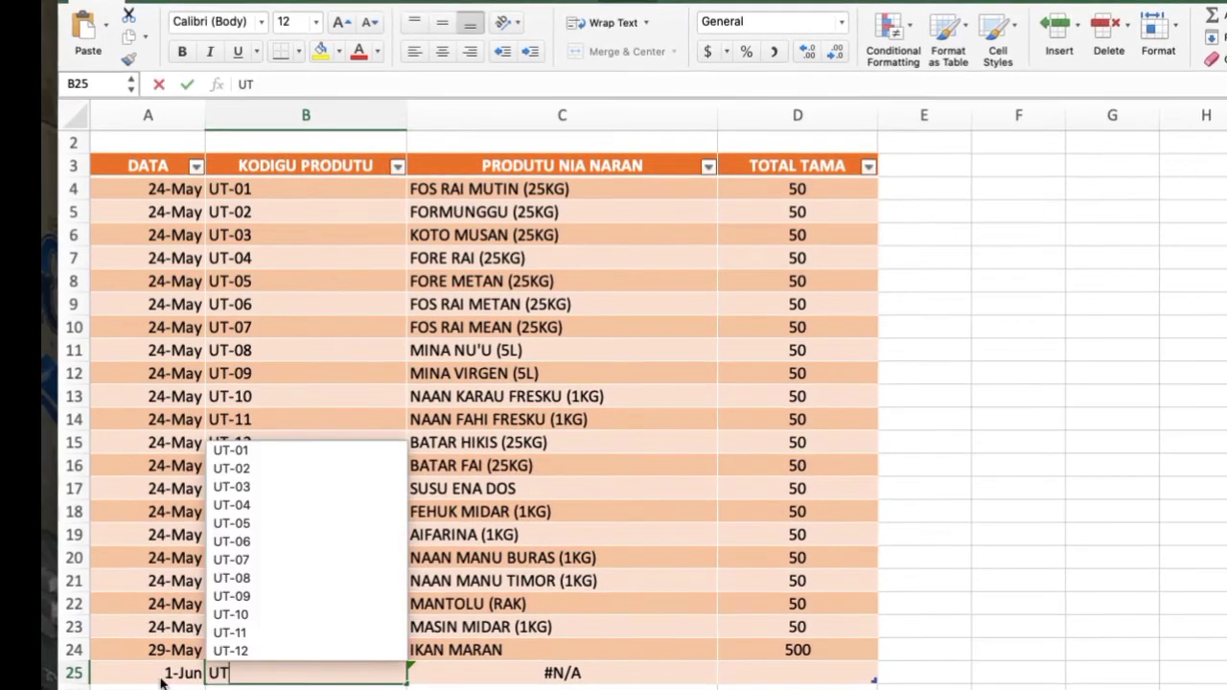
pyautogui.write('-01')
pyautogui.press('Tab')
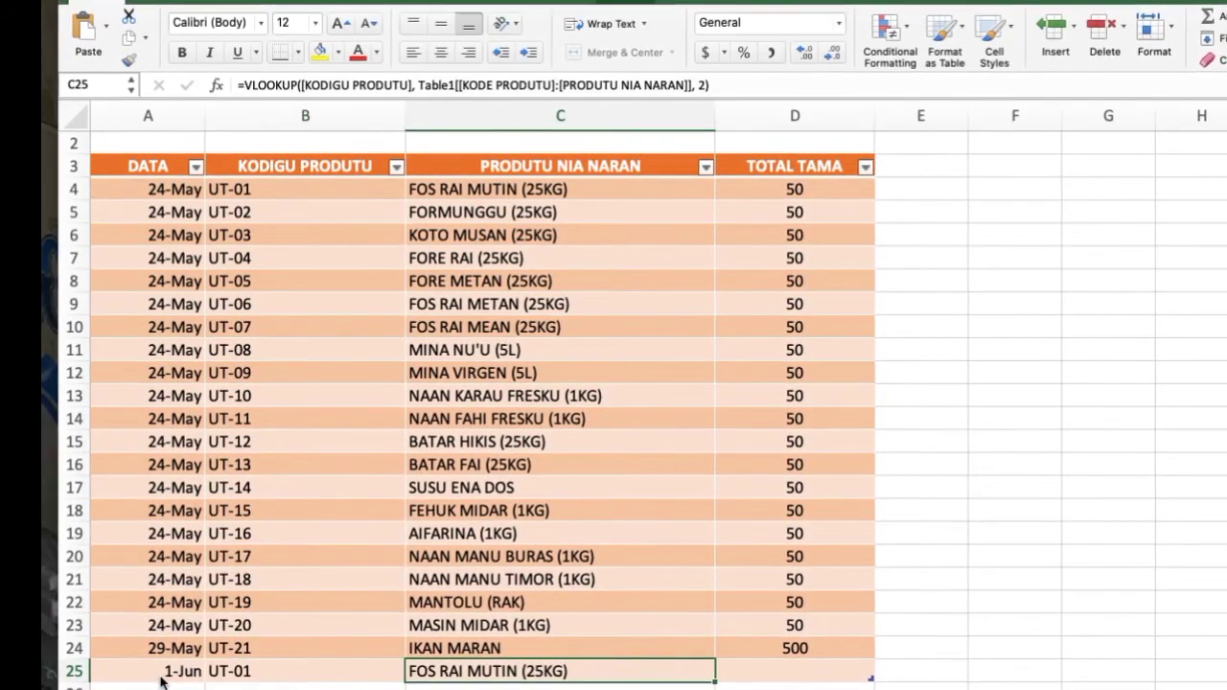
pyautogui.press('Tab')
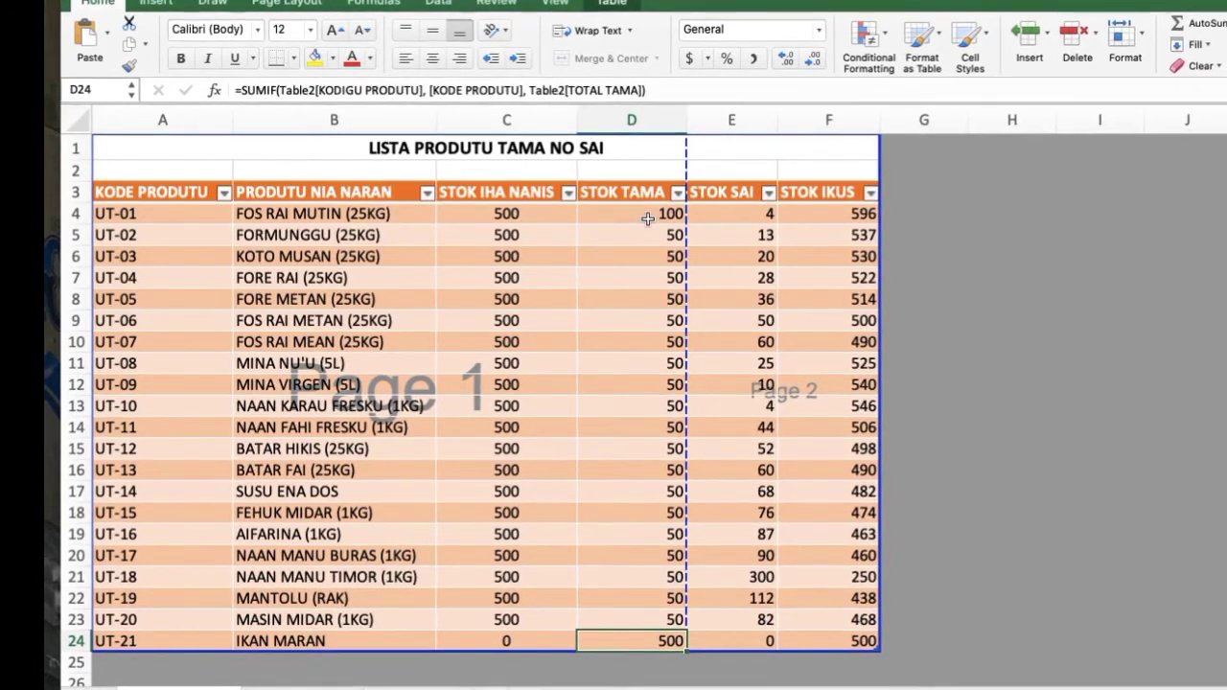
# - On PRODUTU SAI, enter the date 1-Jun in A27 for a new outgoing entry
pyautogui.click(287, 685)
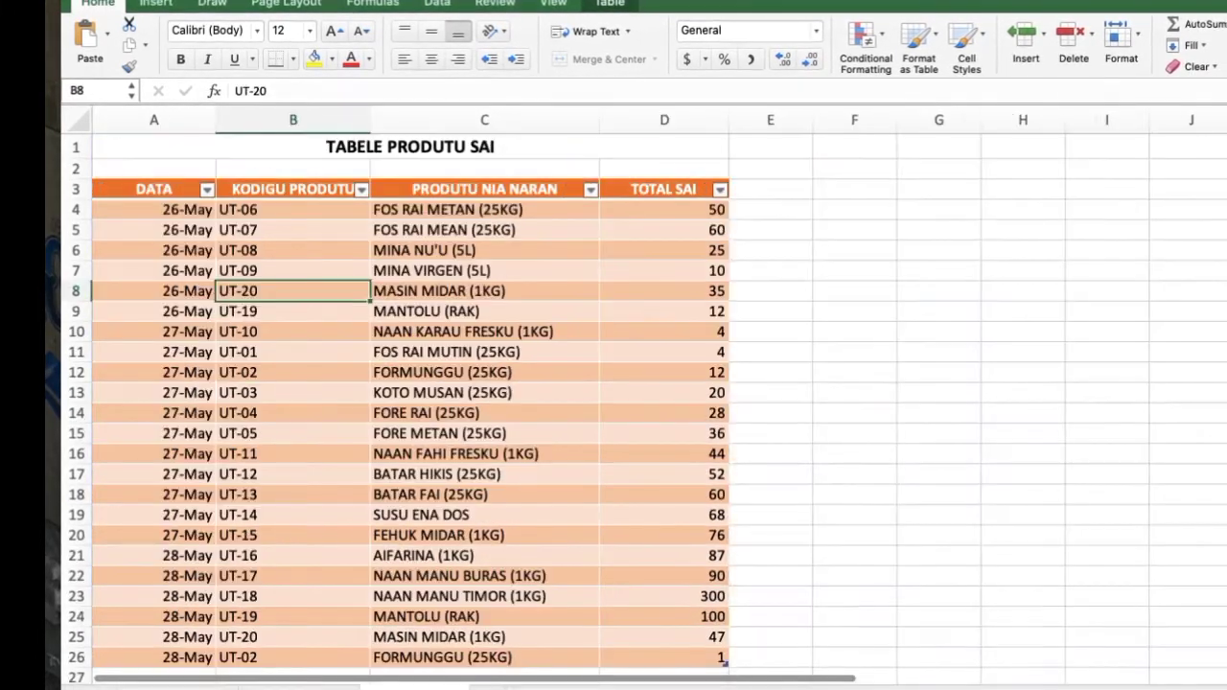
pyautogui.click(462, 595)
pyautogui.press('Down')
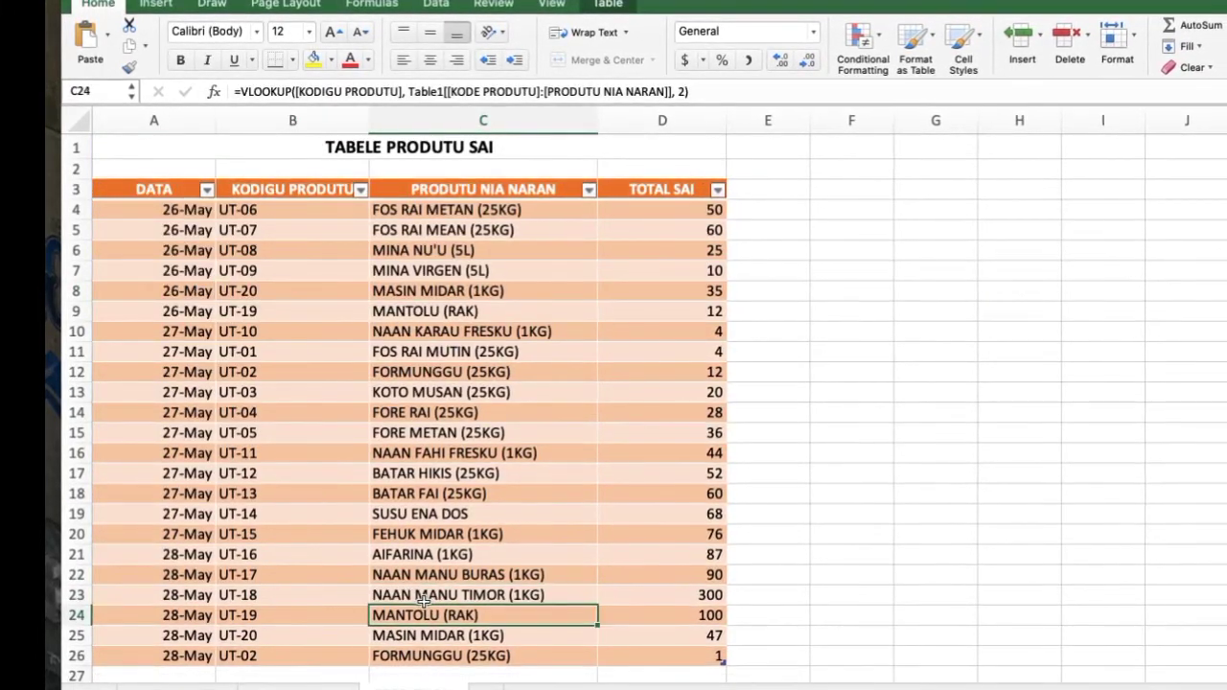
pyautogui.press('Down')
pyautogui.press('Down')
pyautogui.press('Down')
pyautogui.click(201, 649)
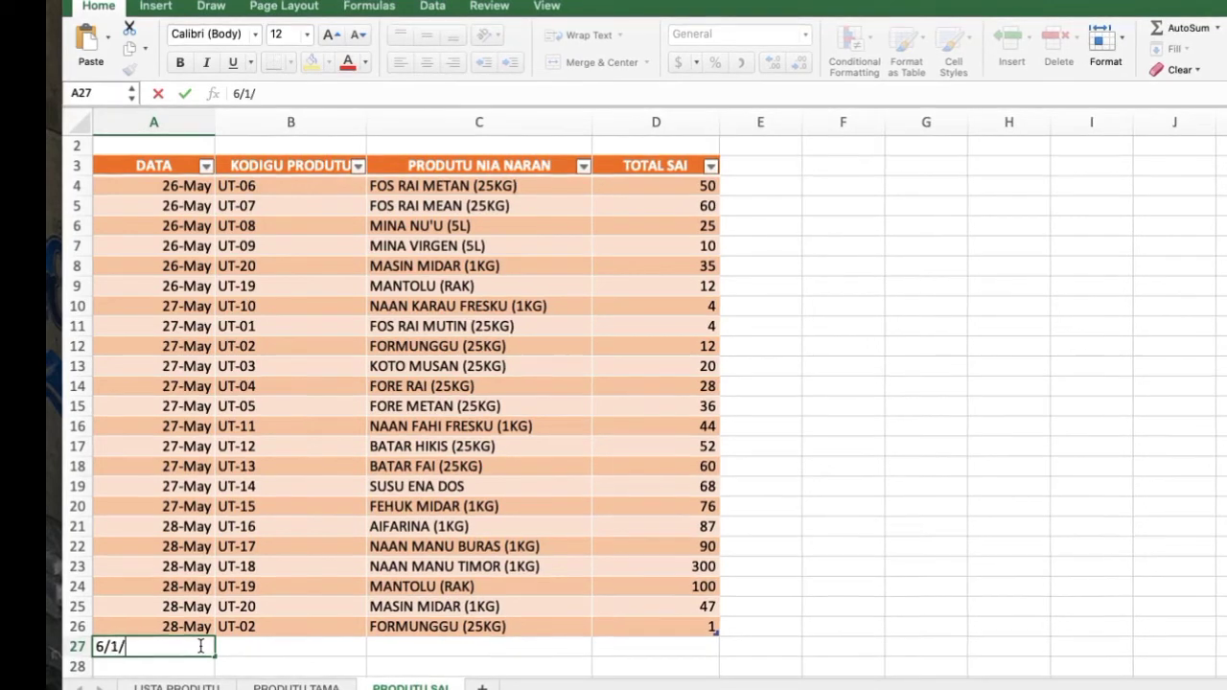
pyautogui.press('BackSpace')
pyautogui.press('BackSpace')
pyautogui.press('BackSpace')
pyautogui.write('-')
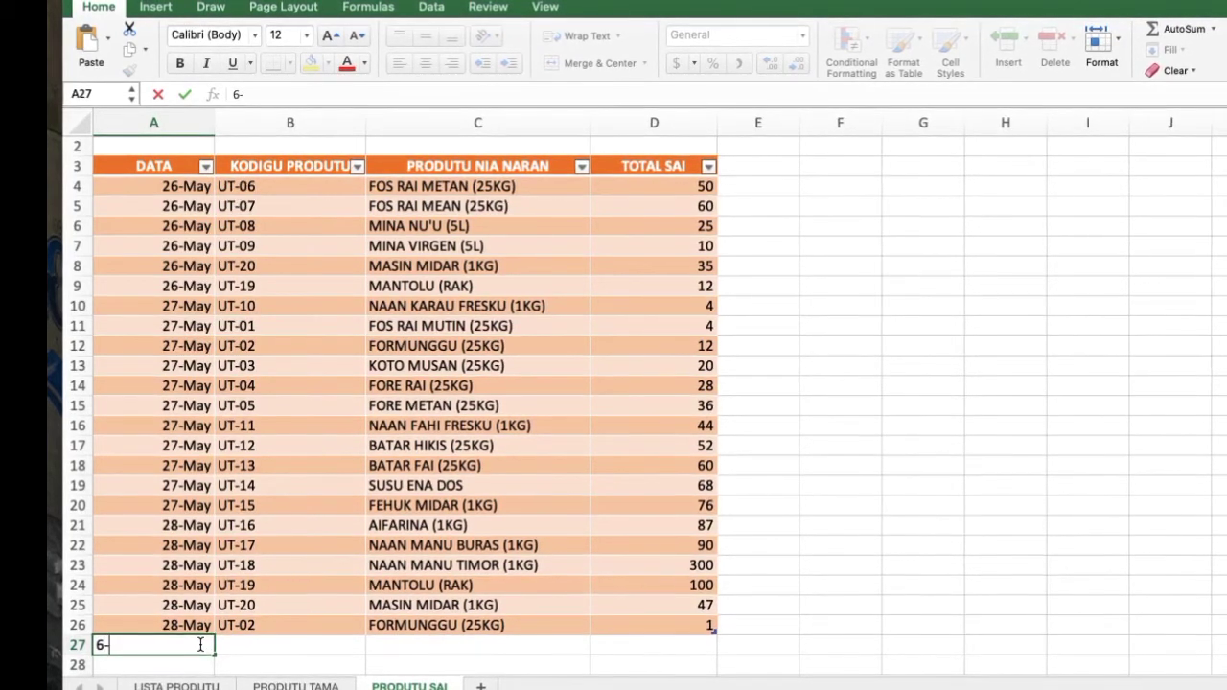
pyautogui.write('1-2022')
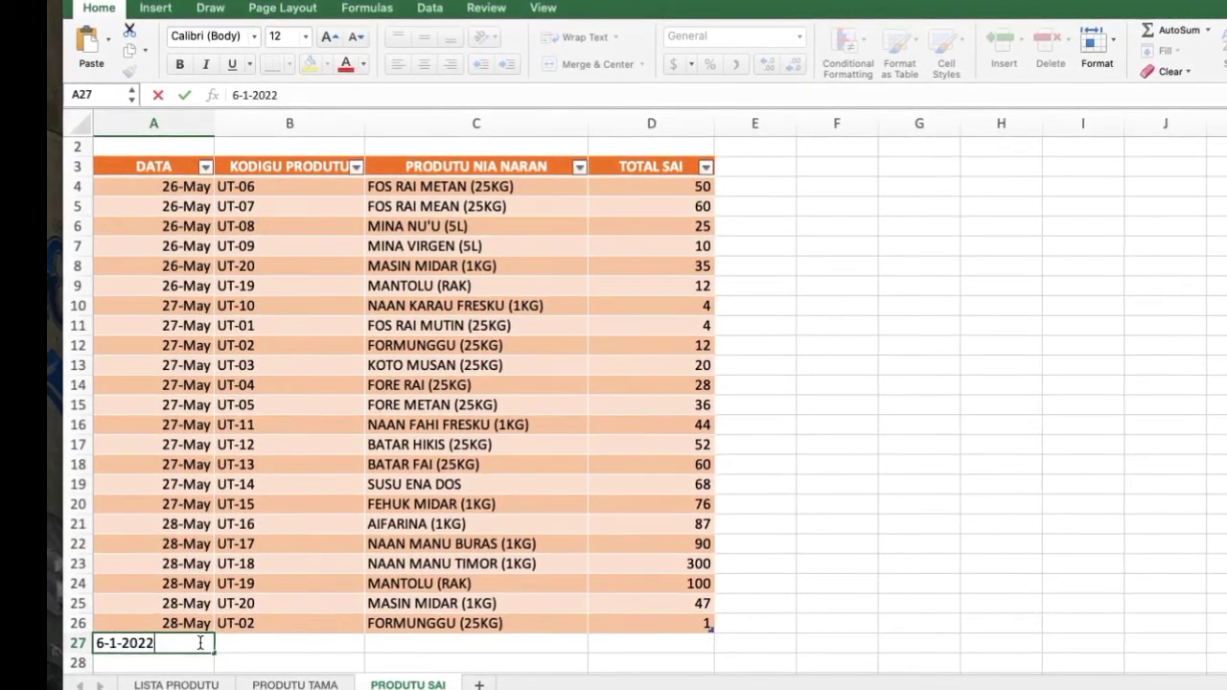
pyautogui.press('Tab')
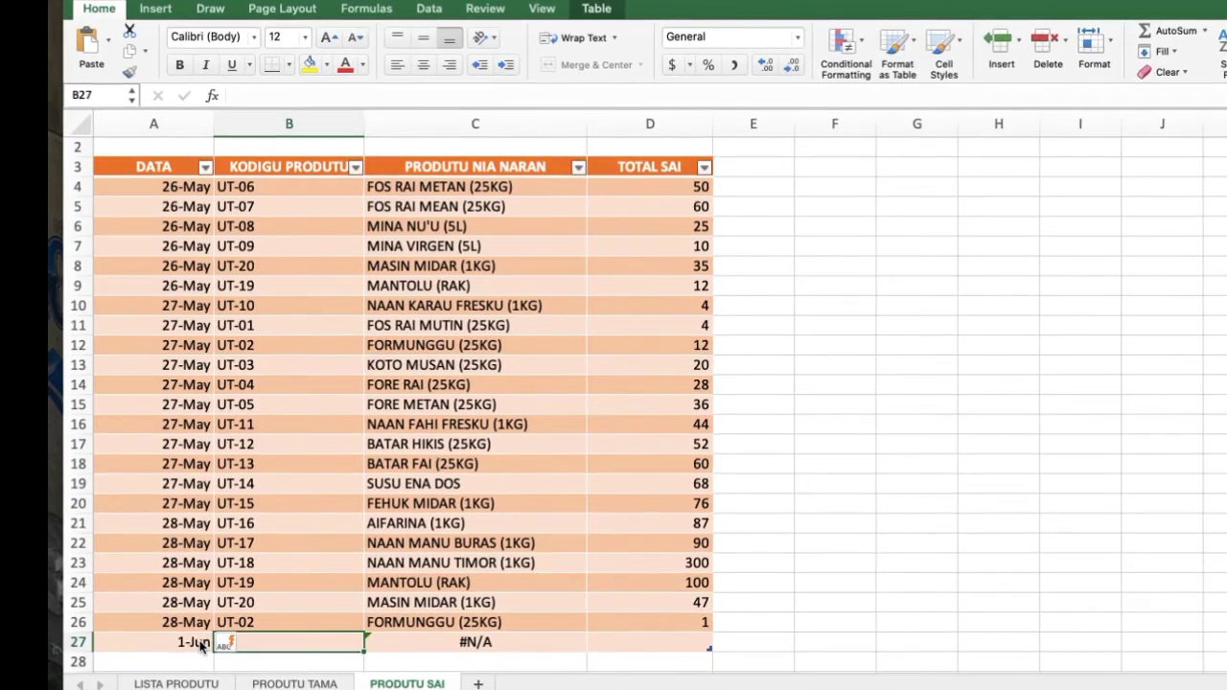
# - Set B27's code to UT-02, correcting the mistyped UT02, and enter TOTAL SAI 500
pyautogui.write('UT')
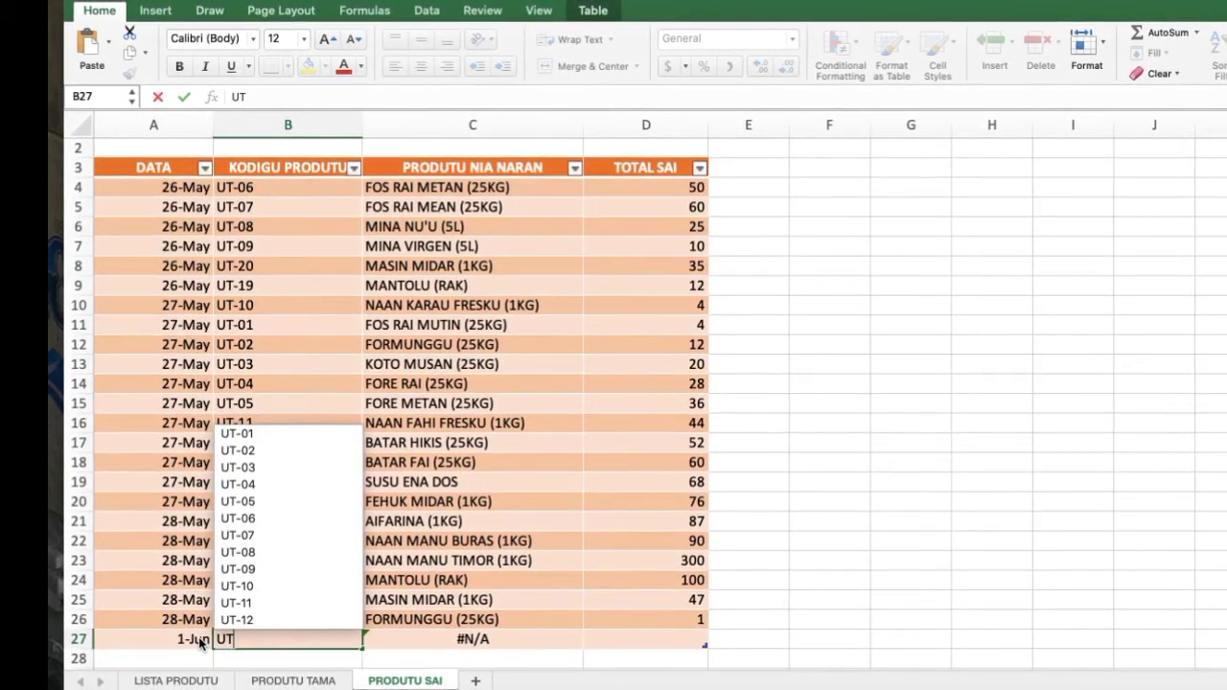
pyautogui.write('02')
pyautogui.press('Tab')
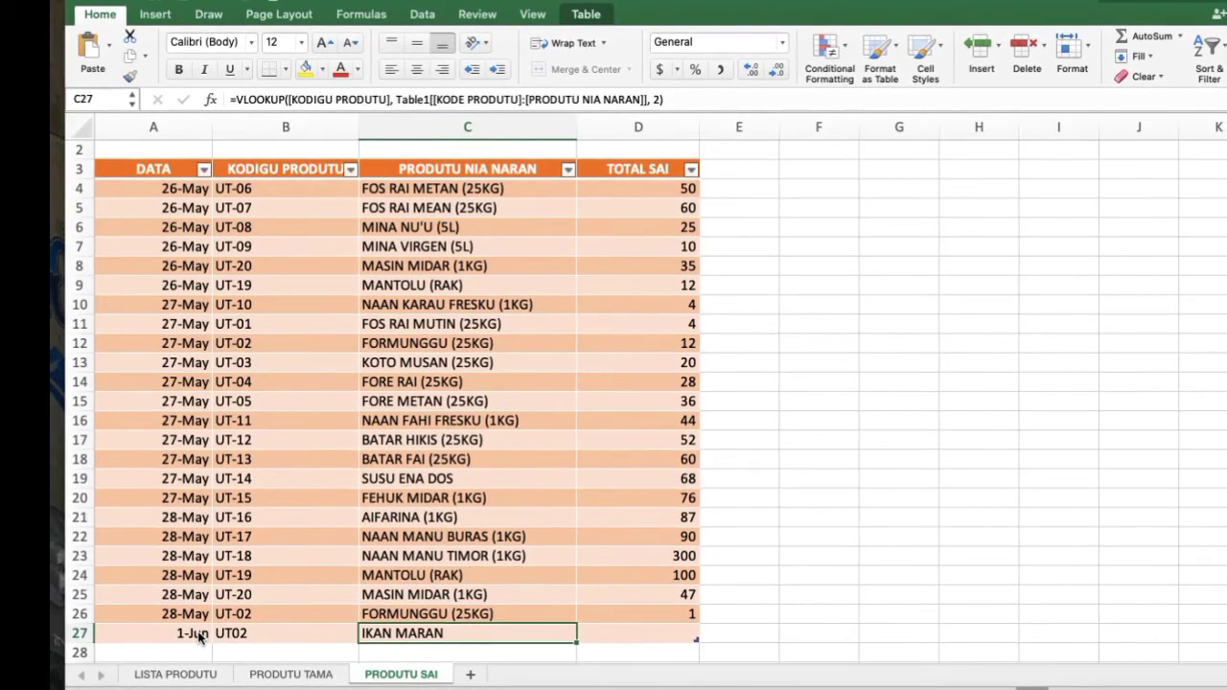
pyautogui.press('Tab')
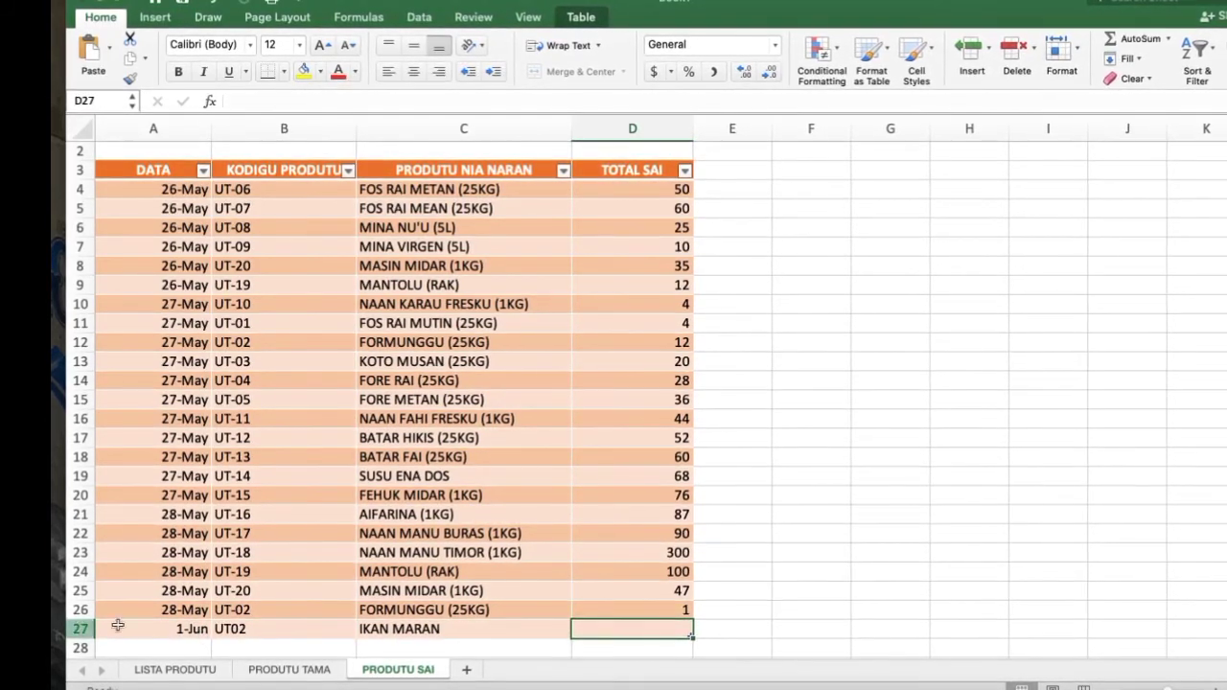
pyautogui.click(218, 632)
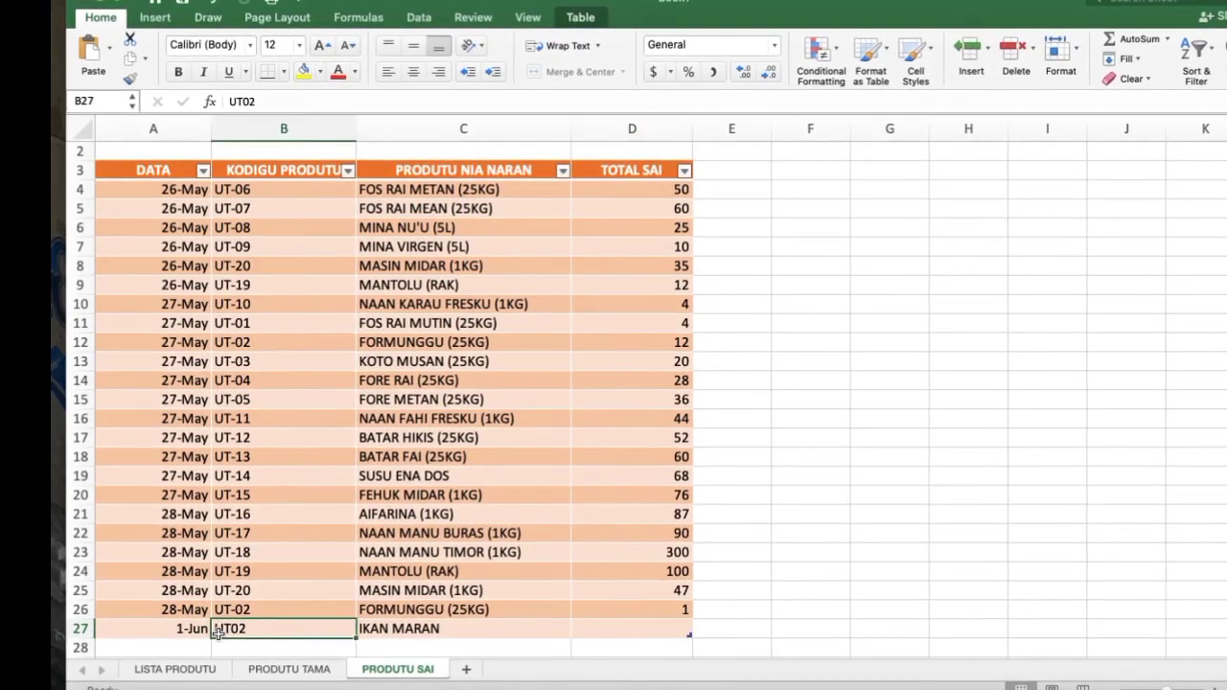
pyautogui.click(244, 102)
pyautogui.write('-')
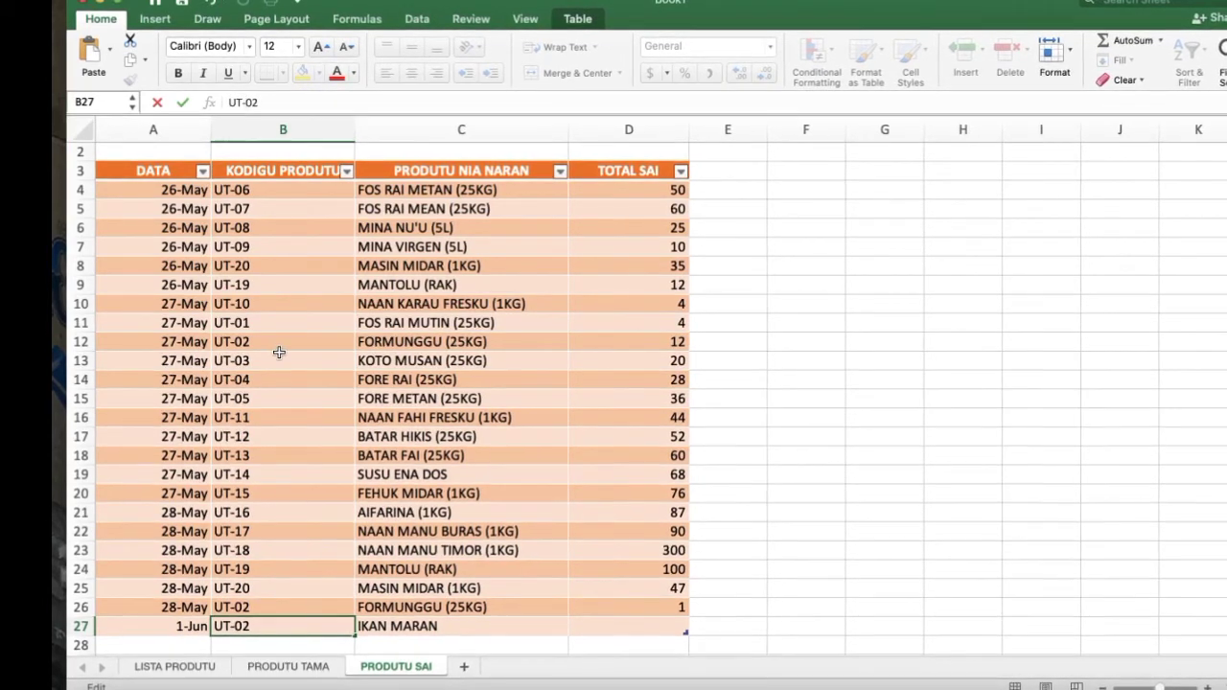
pyautogui.click(282, 360)
pyautogui.click(588, 626)
pyautogui.write('5')
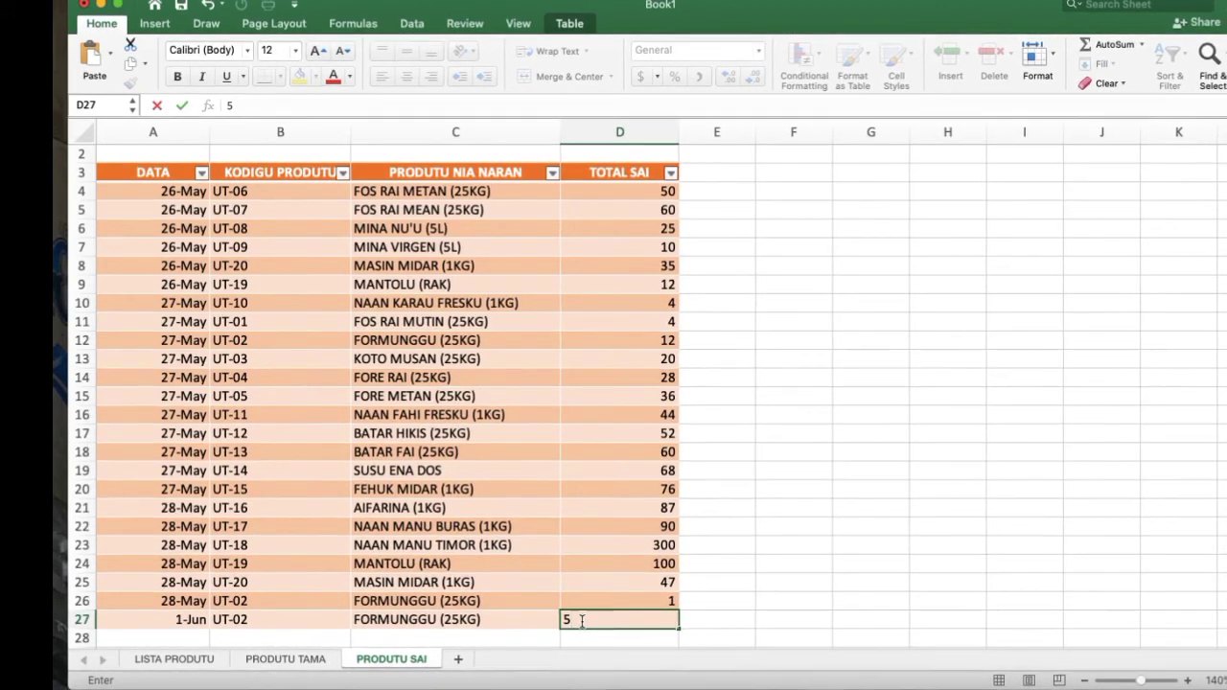
pyautogui.write('00')
pyautogui.press('Tab')
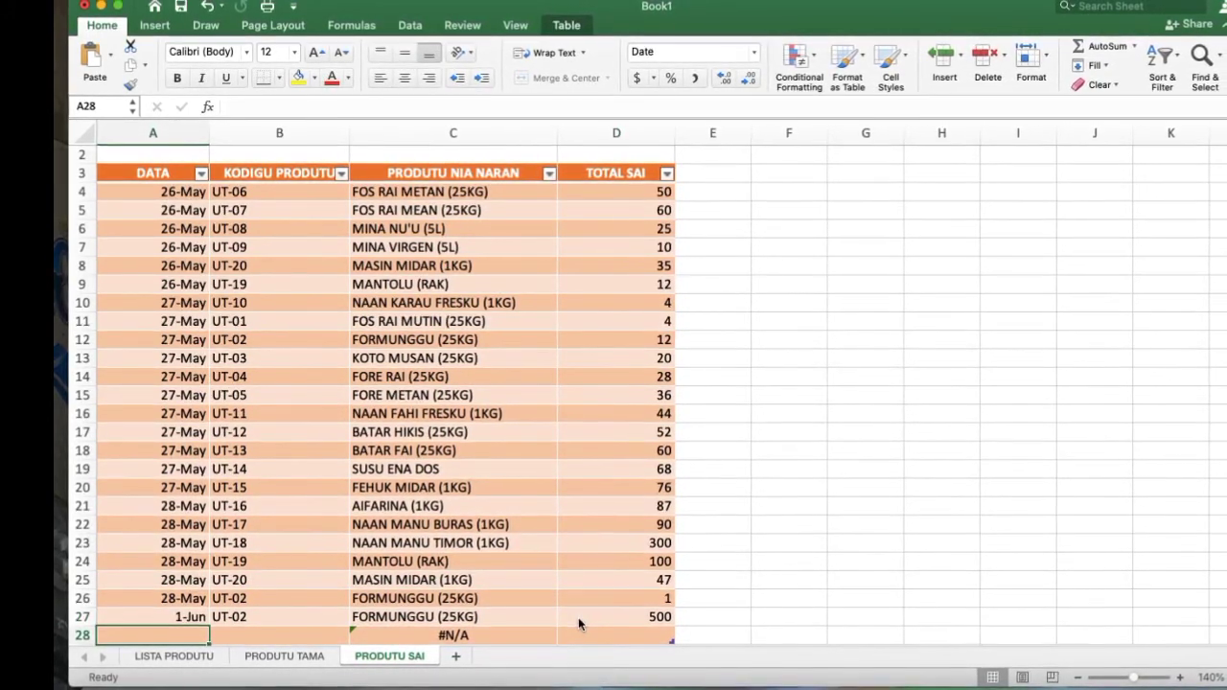
# - Check UT-02's STOK SAI SUMIF formula in LISTA PRODUTU cell E5
pyautogui.click(290, 657)
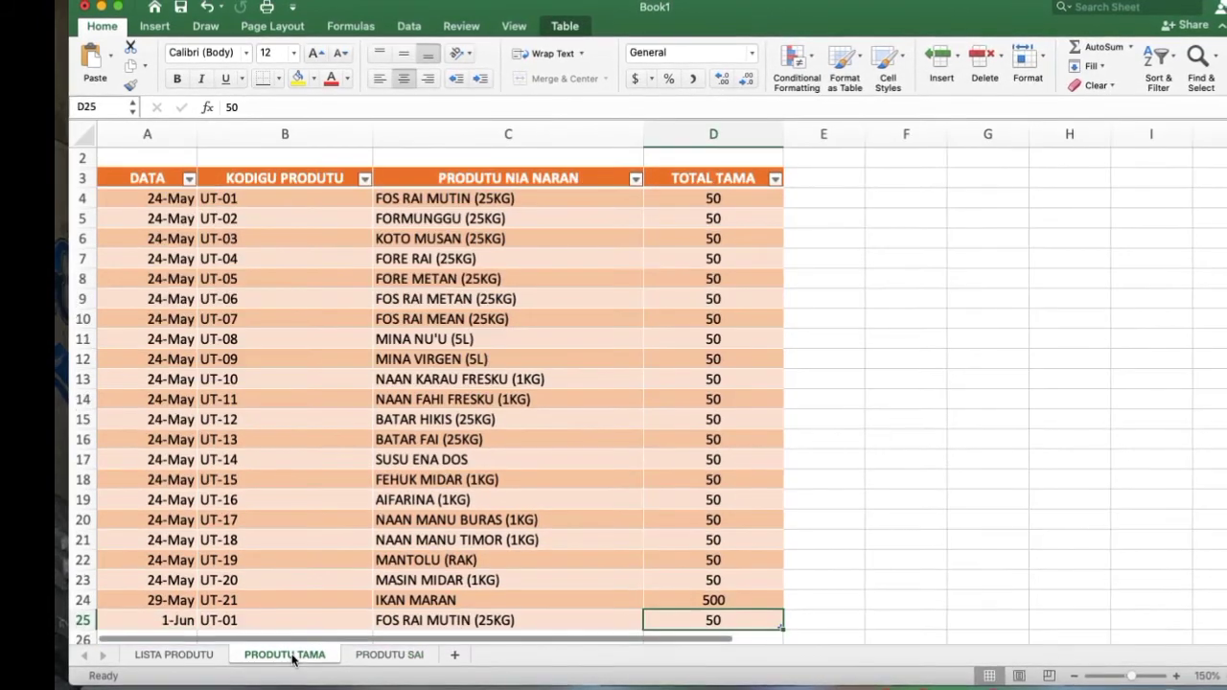
pyautogui.click(191, 657)
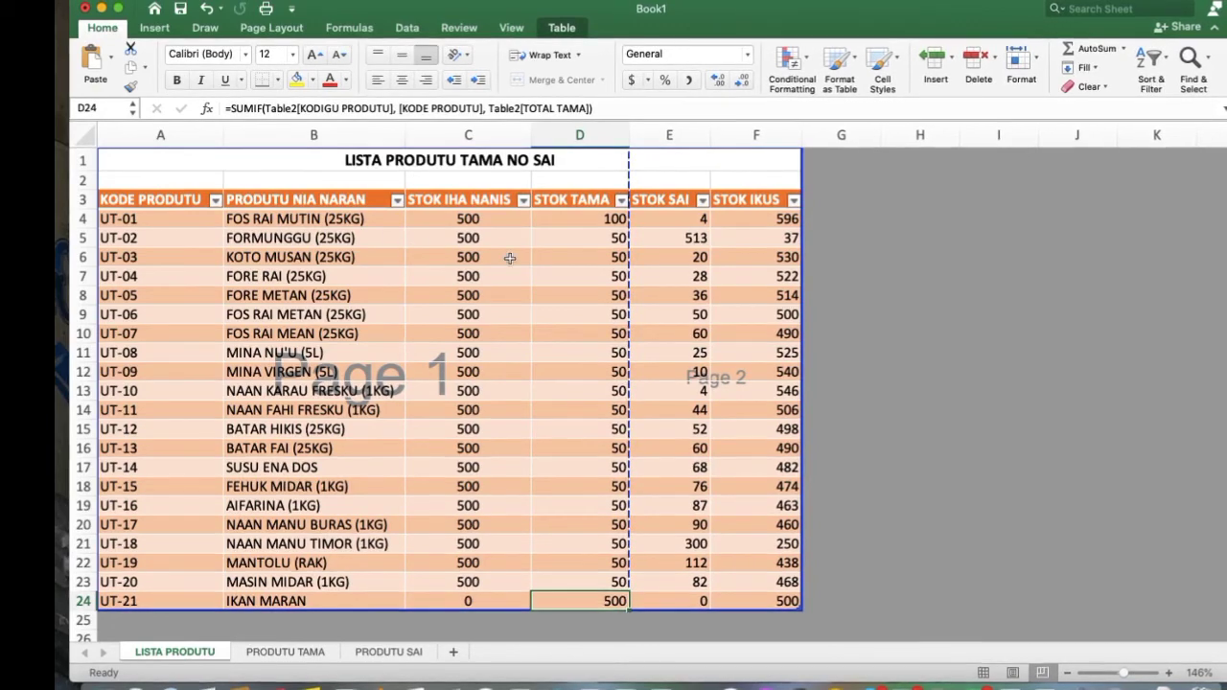
pyautogui.click(660, 235)
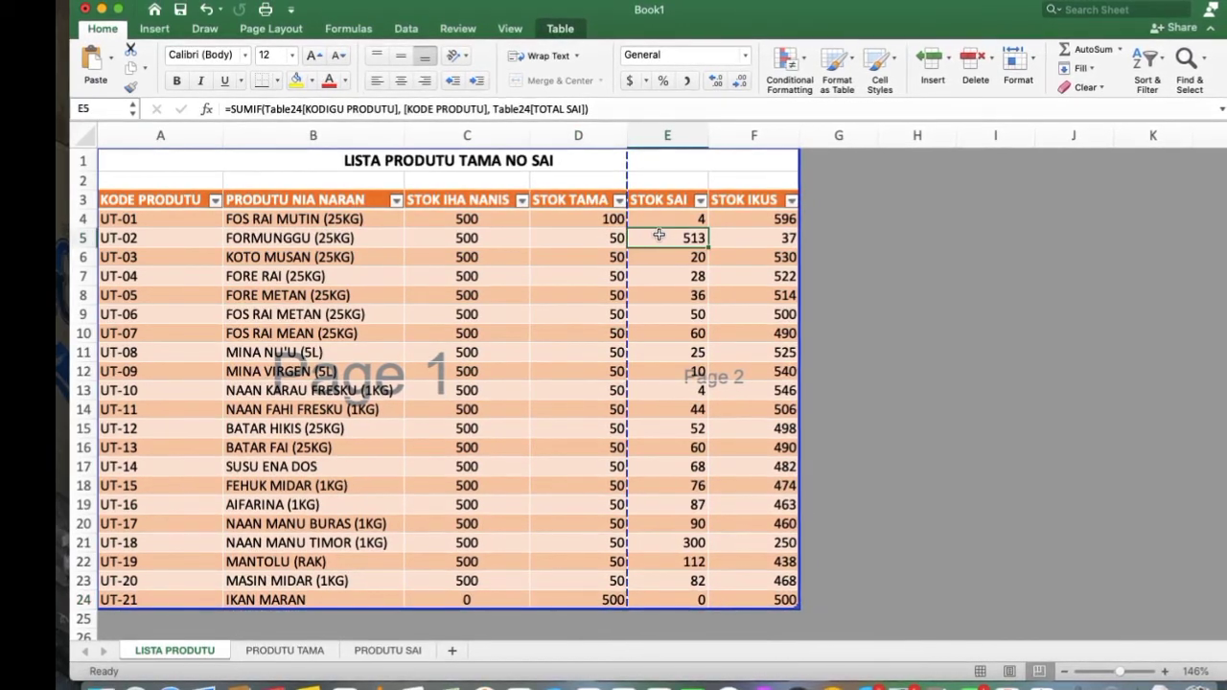
# - Back on PRODUTU SAI, inspect the quantities in D26 and D9, then move up to the table title
pyautogui.click(378, 654)
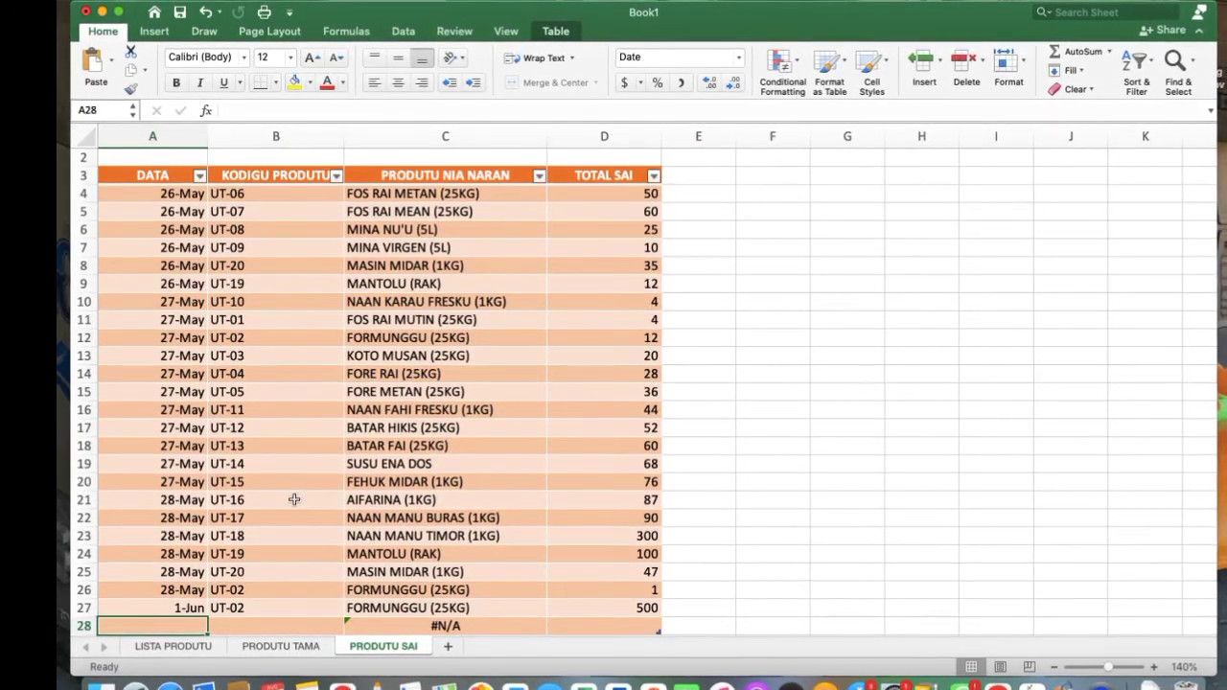
pyautogui.click(627, 595)
pyautogui.click(636, 279)
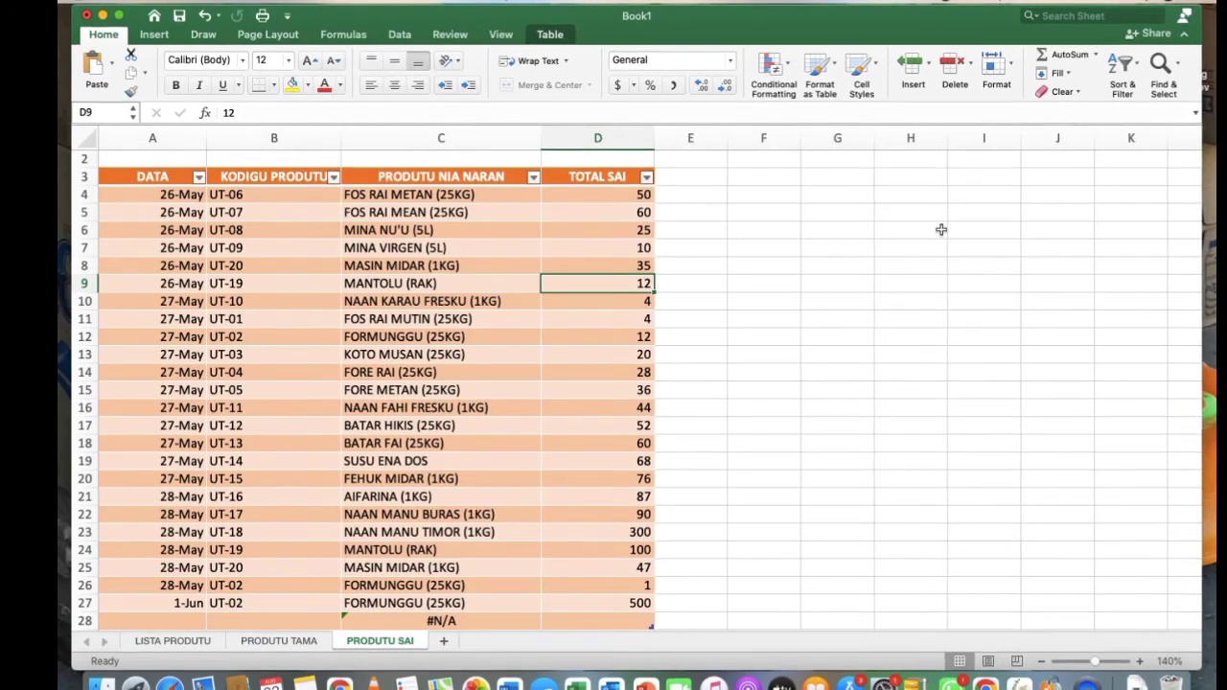
pyautogui.click(325, 227)
pyautogui.press('Up')
pyautogui.press('Up')
pyautogui.press('Up')
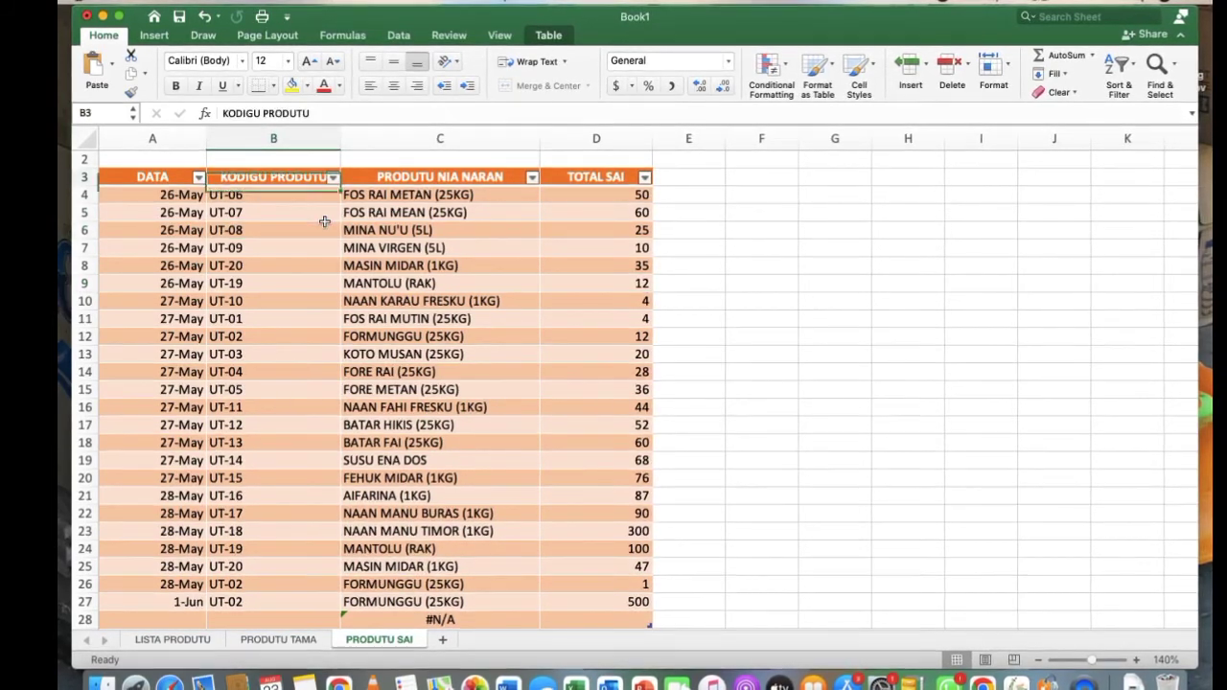
pyautogui.press('Up')
pyautogui.press('Up')
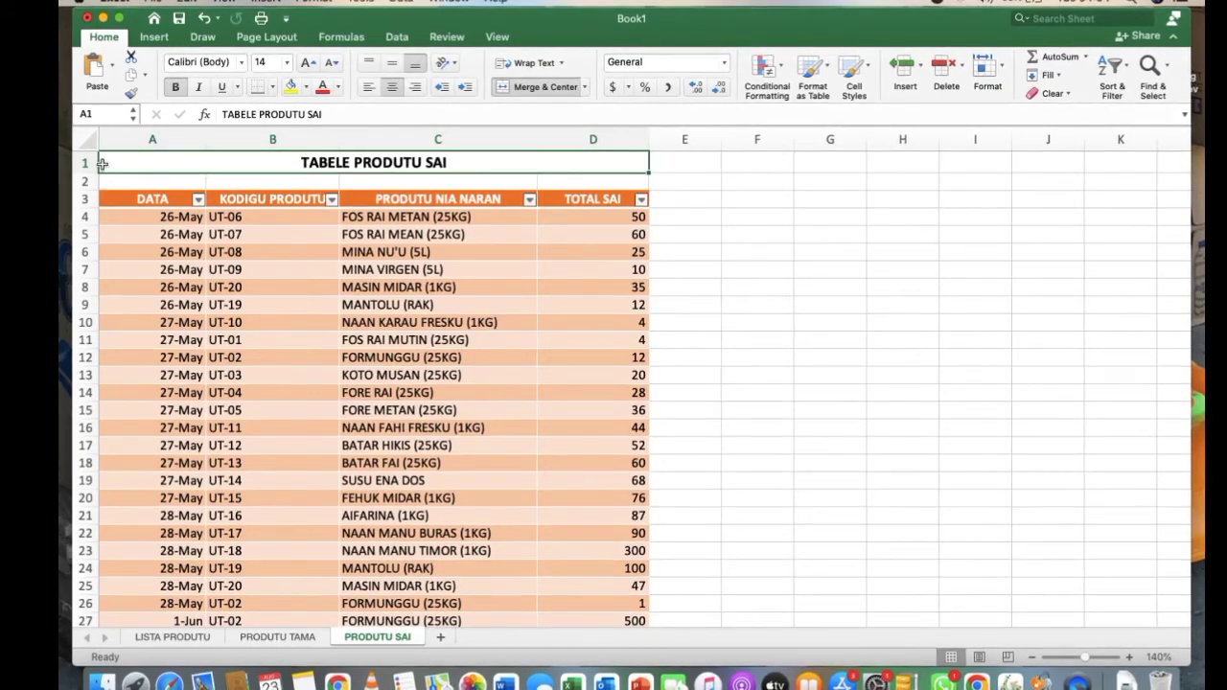
# - Select A1:D34 and show it in Page Break Preview as Page 1, zoomed to about 123%
pyautogui.moveTo(101, 164)
pyautogui.mouseDown()
pyautogui.moveTo(262, 562)
pyautogui.moveTo(262, 496)
pyautogui.mouseUp()
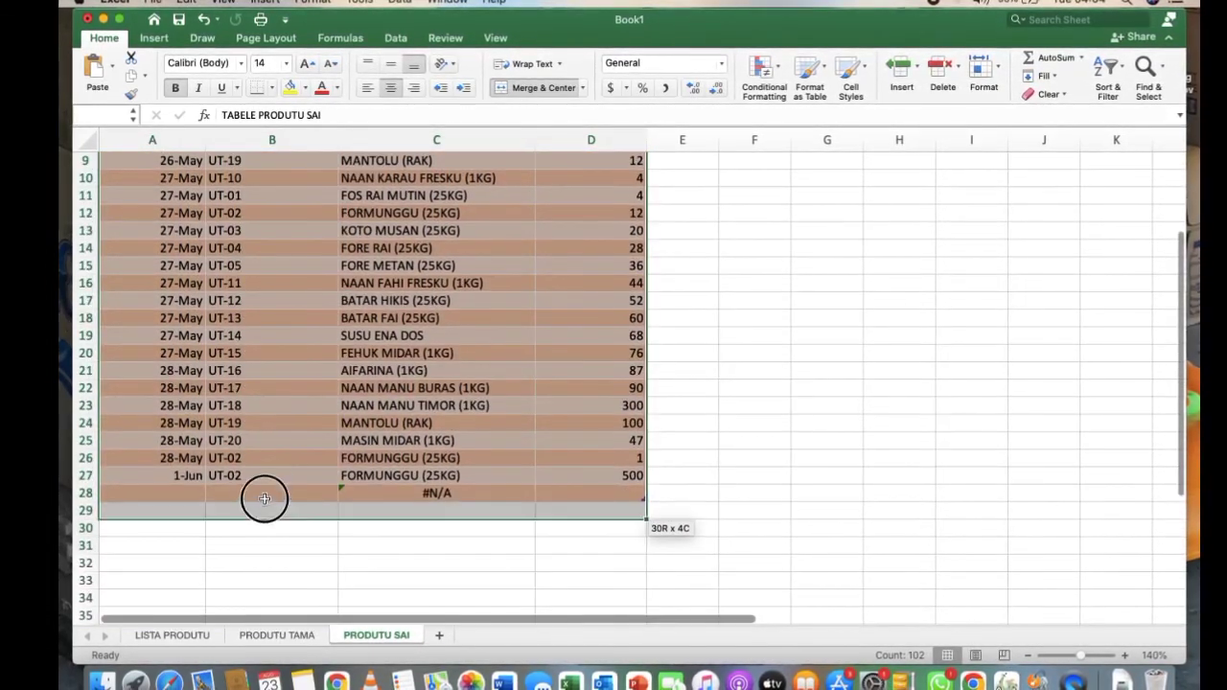
pyautogui.click(998, 653)
pyautogui.moveTo(1057, 654); pyautogui.dragTo(1072, 652)
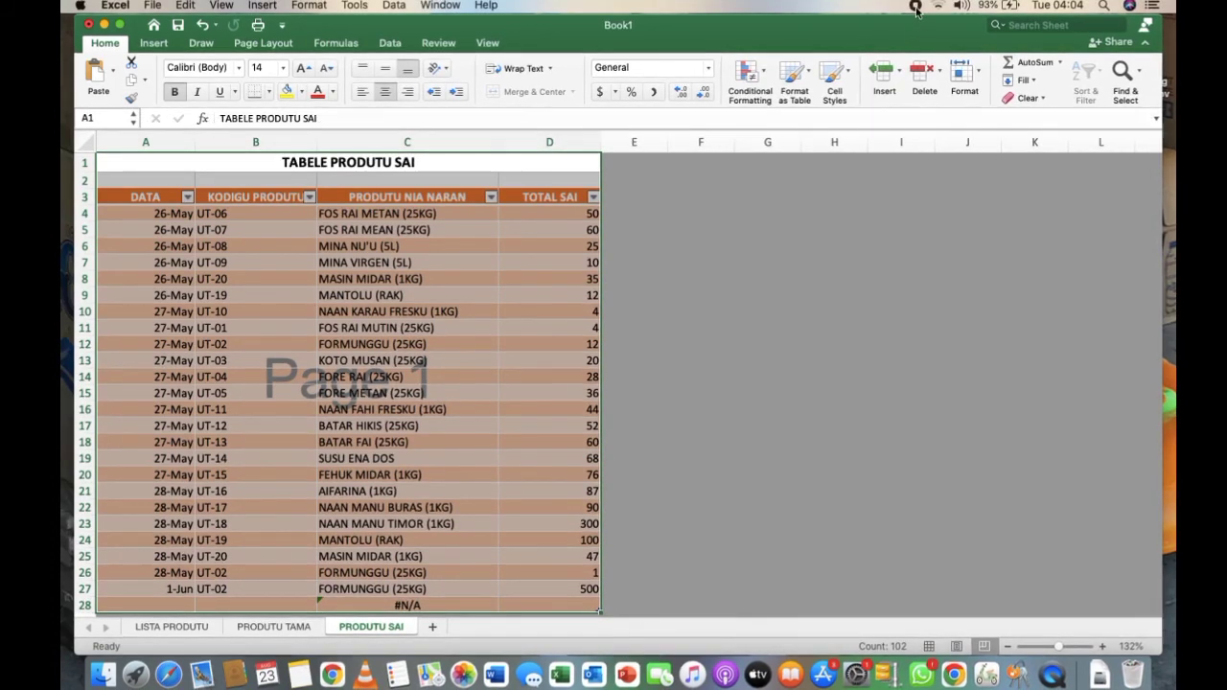
pyautogui.click(165, 625)
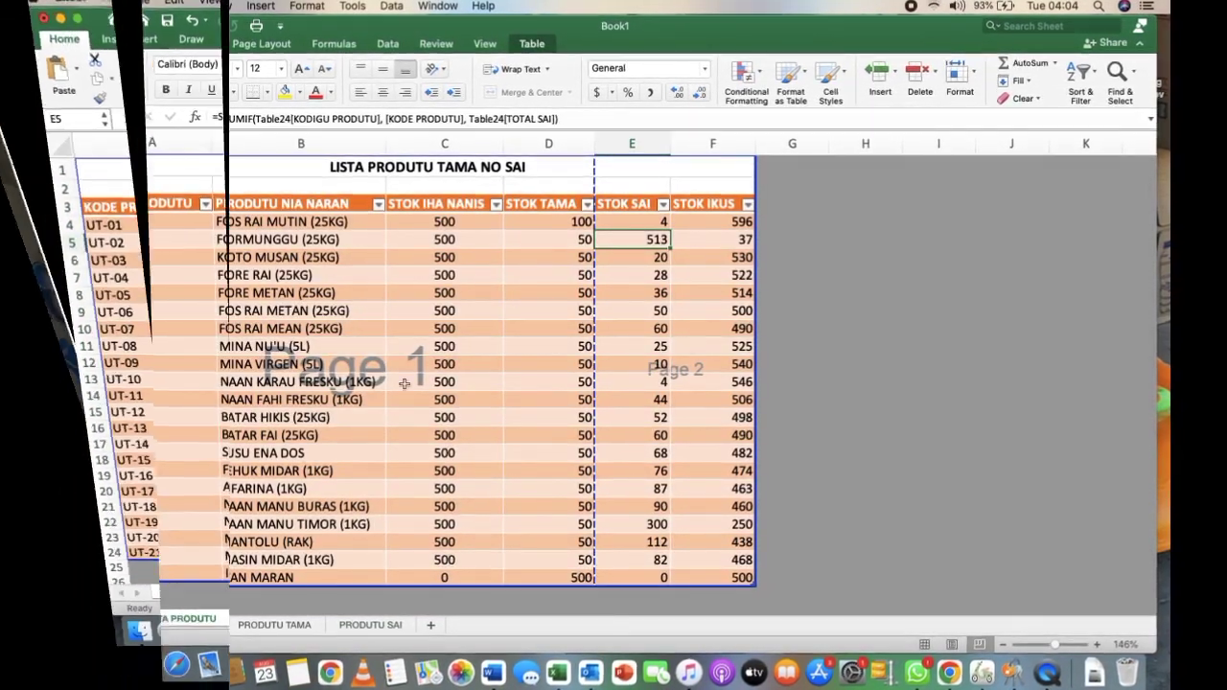